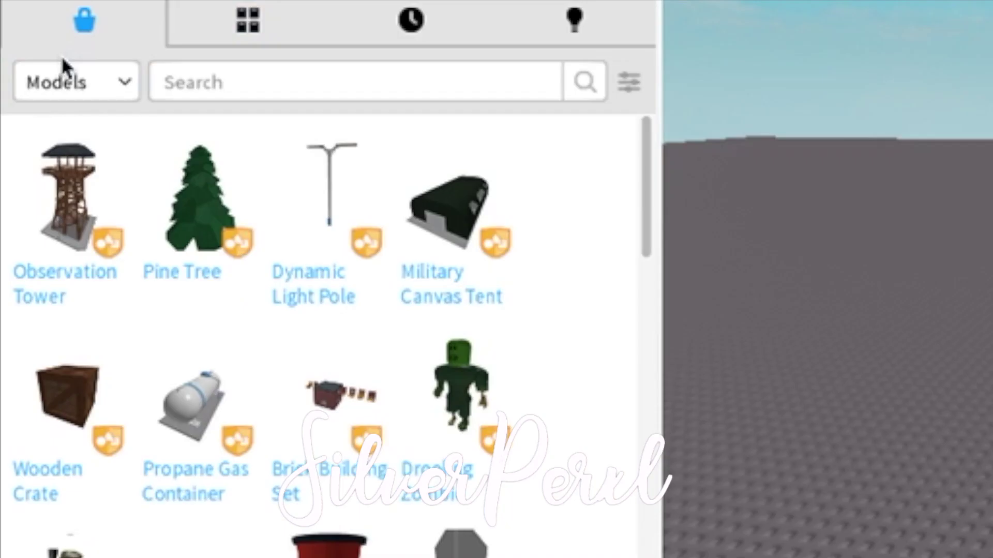
- Search the Toolbox's plugins for "load character" and locate the Load Character plugin
left_click(67, 78)
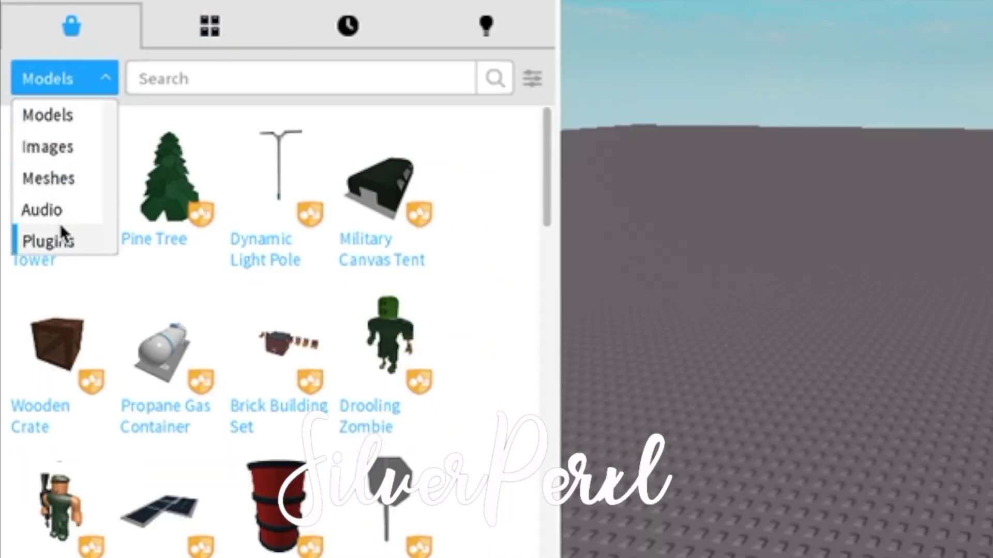
left_click(63, 240)
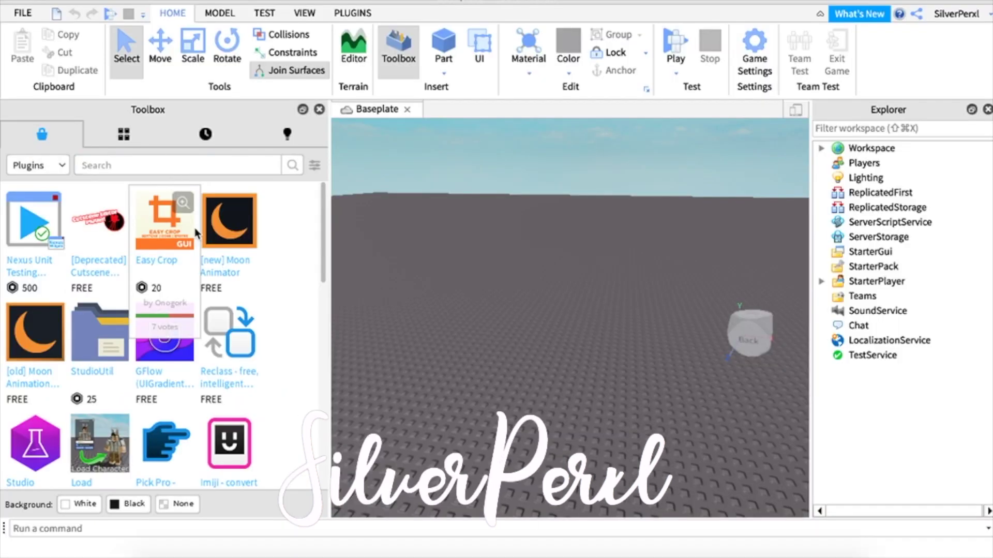
left_click(193, 173)
type("load character")
key("Return")
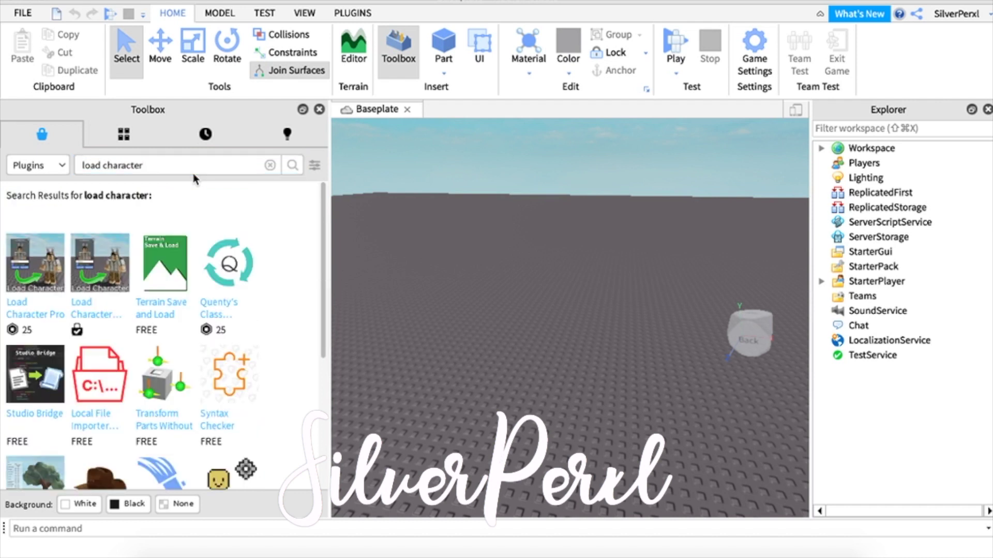
mouse_move(125, 280)
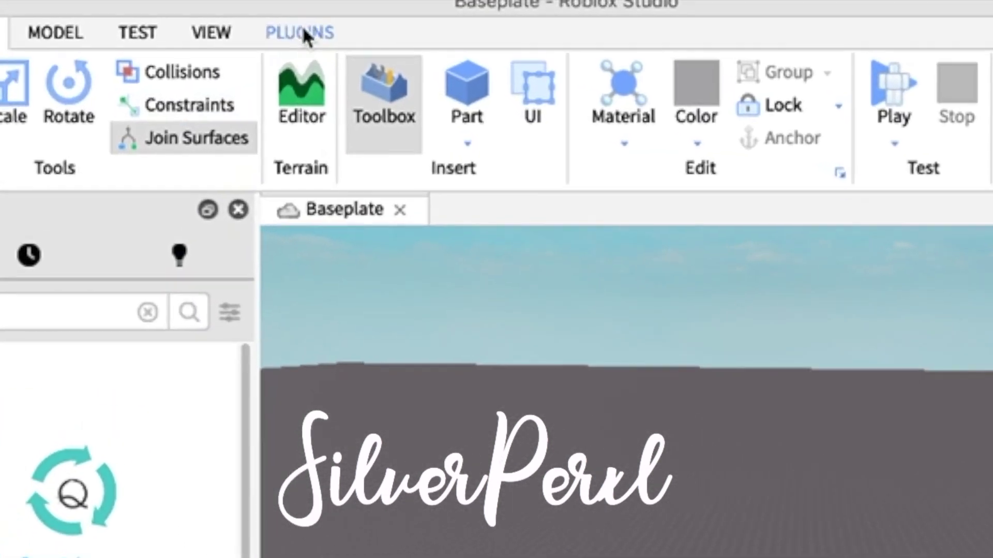
- Spawn an R6 character at the origin with the Load Character plugin using the signed-in account's username, and close the plugin window
left_click(352, 13)
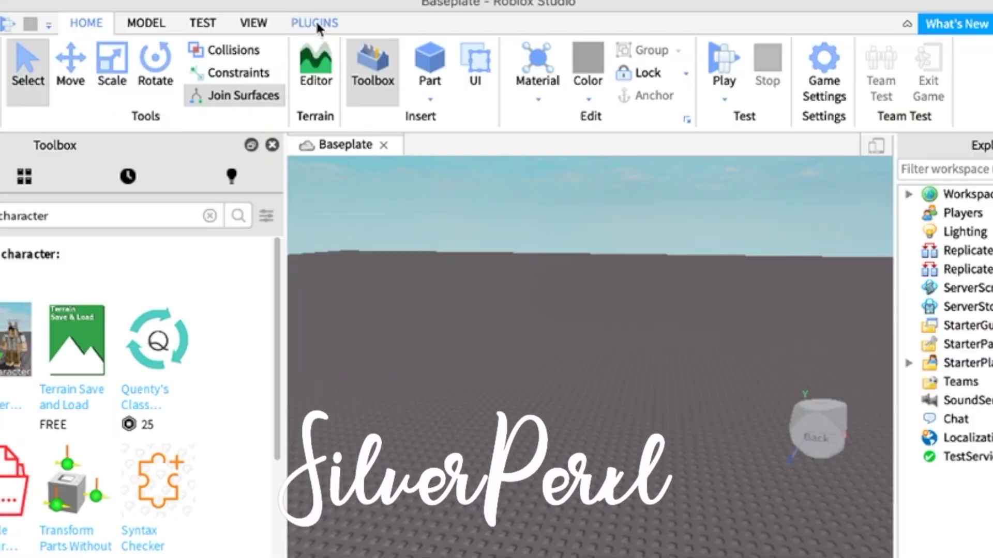
left_click(255, 78)
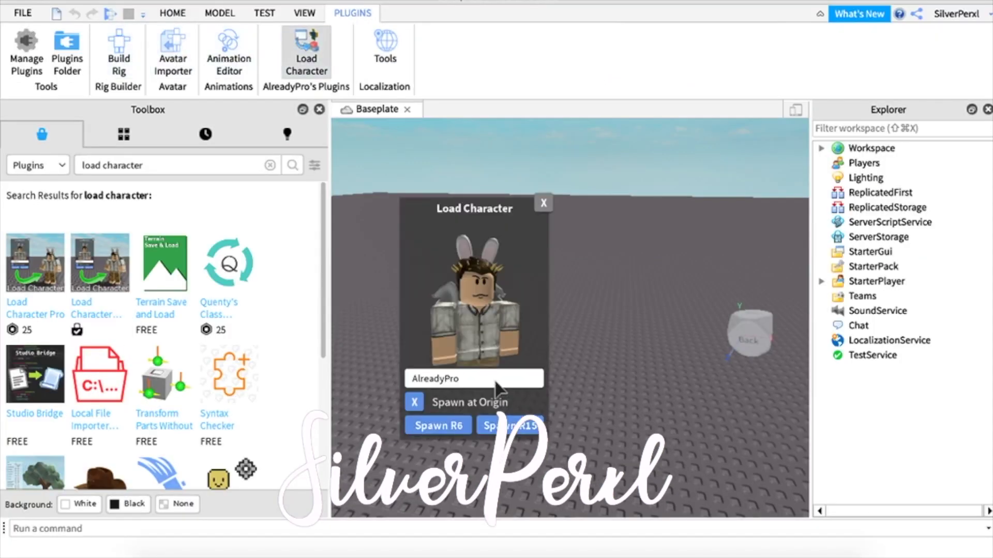
left_click(478, 387)
type("s")
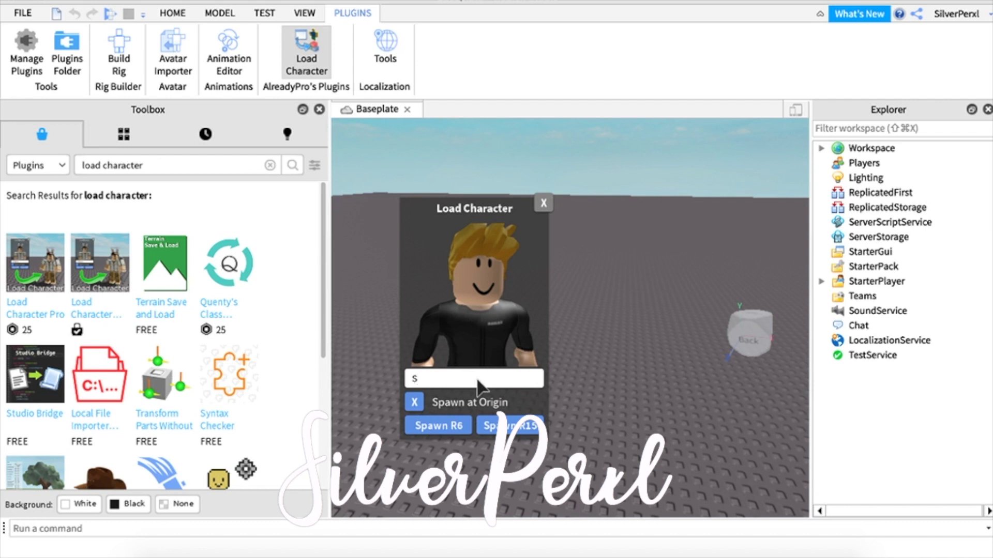
type("ilverPerxl")
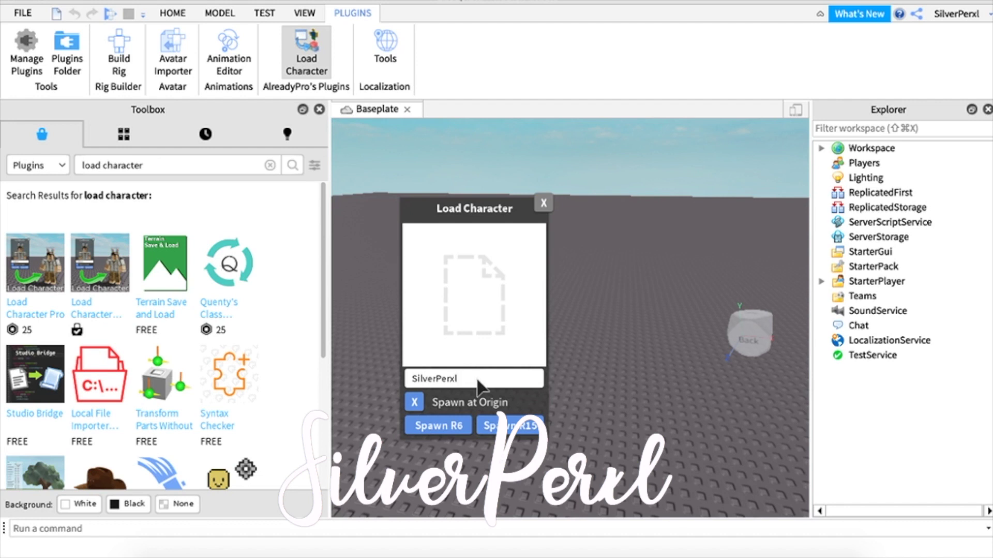
left_click(427, 424)
left_click(544, 204)
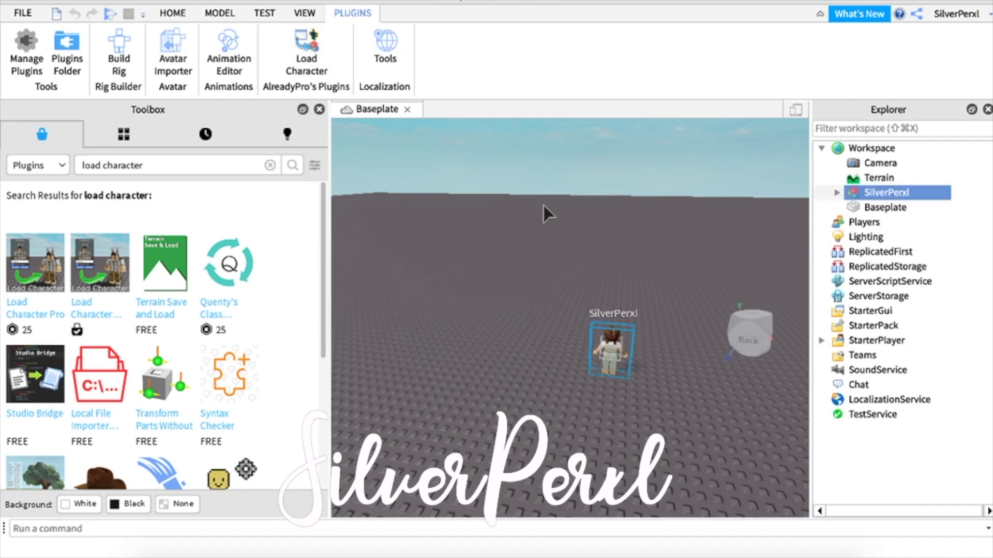
- Deselect the spawned character and examine it close up from the front
left_click(596, 191)
key("w")
key("d")
key("w")
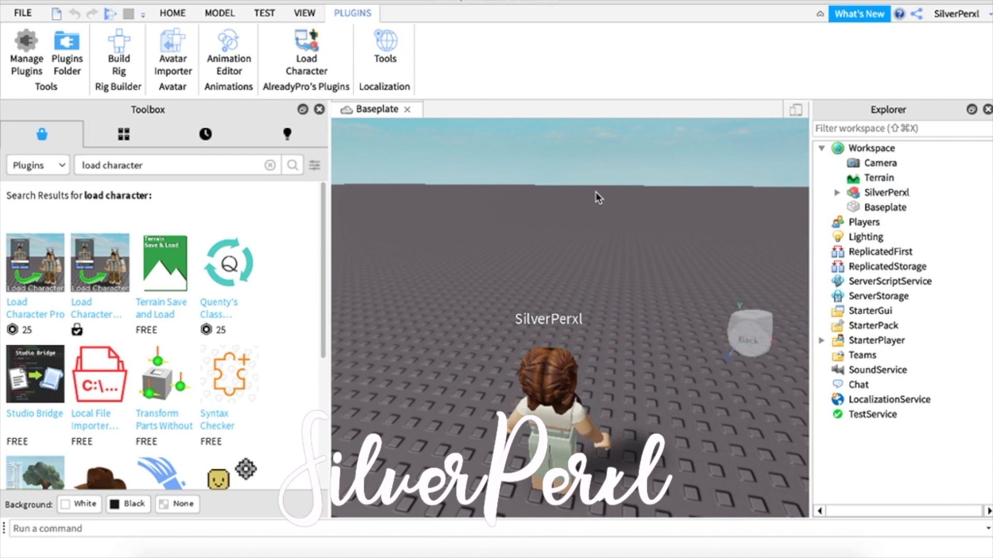
right_click_drag(616, 200, 615, 200)
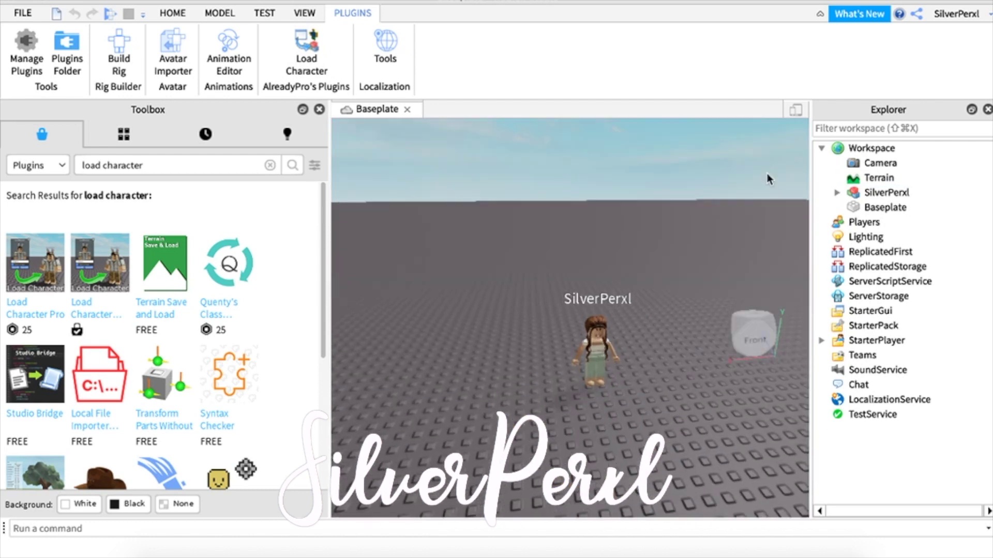
key("w")
key("d")
key("w")
key("a")
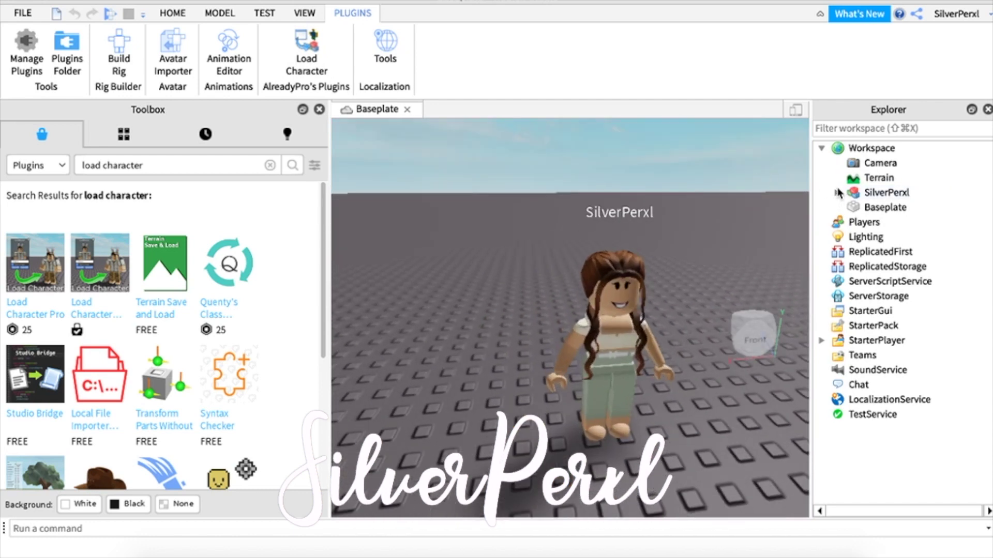
- Delete the character's DoubleBrownBraids hair accessory and the face inside its Head part
left_click(836, 193)
left_click(891, 253)
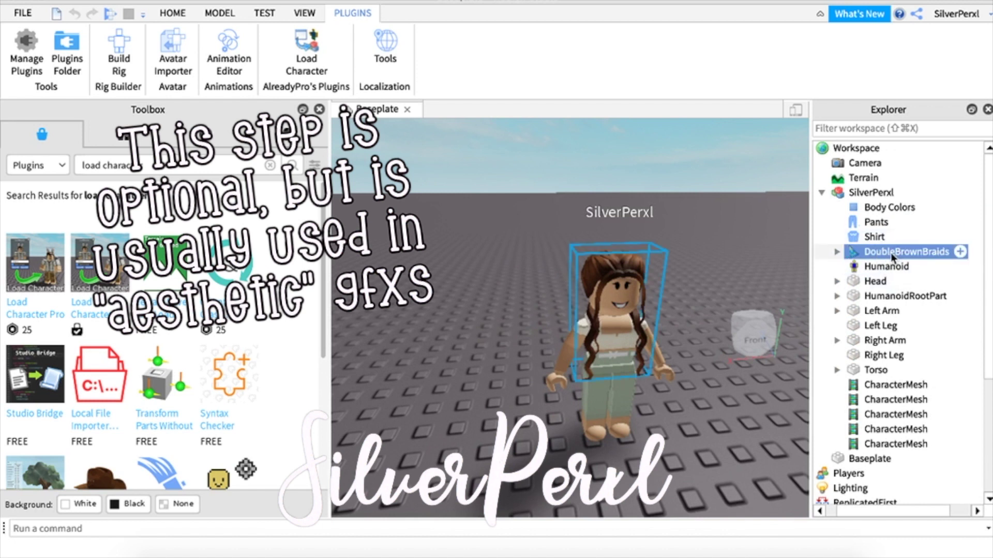
key("Delete")
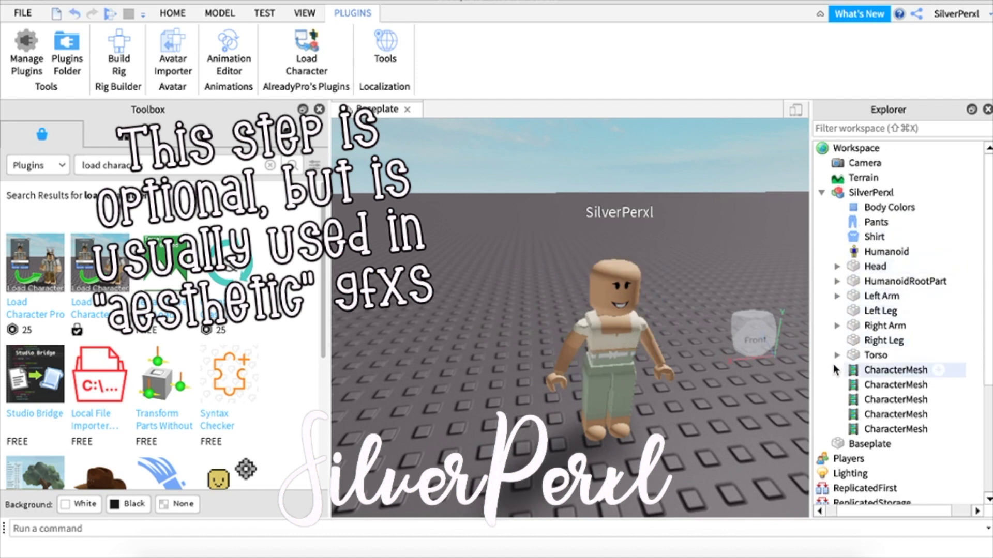
left_click(838, 267)
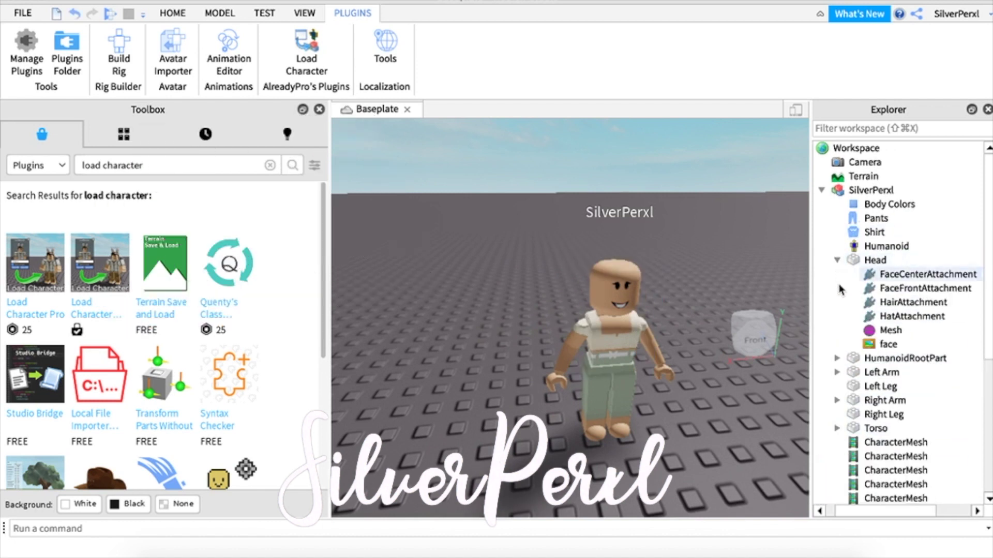
left_click(887, 344)
key("Delete")
left_click(821, 190)
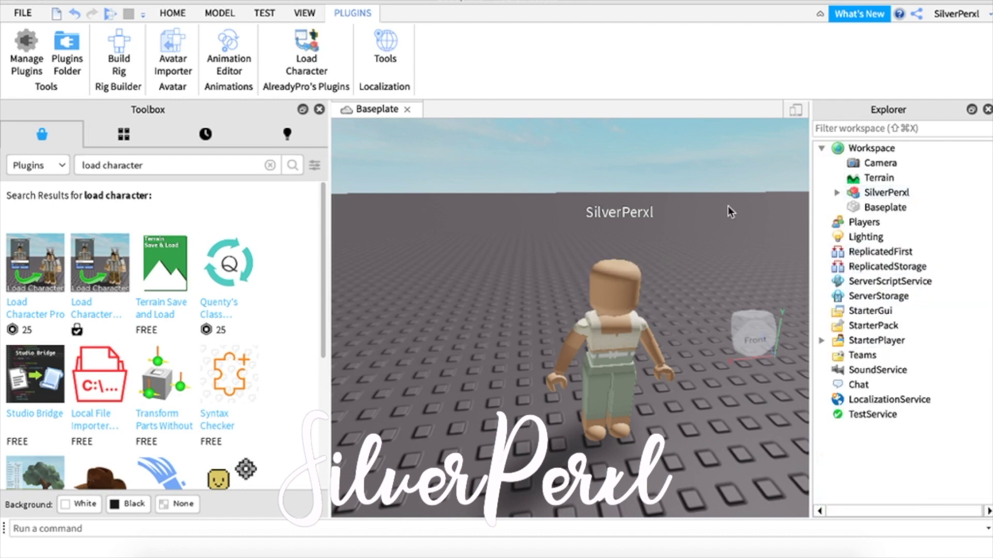
- Insert the "want a carrot?" room from My Models into the scene with the character
scroll(476, 235, "up", 3)
scroll(613, 445, "down", 3)
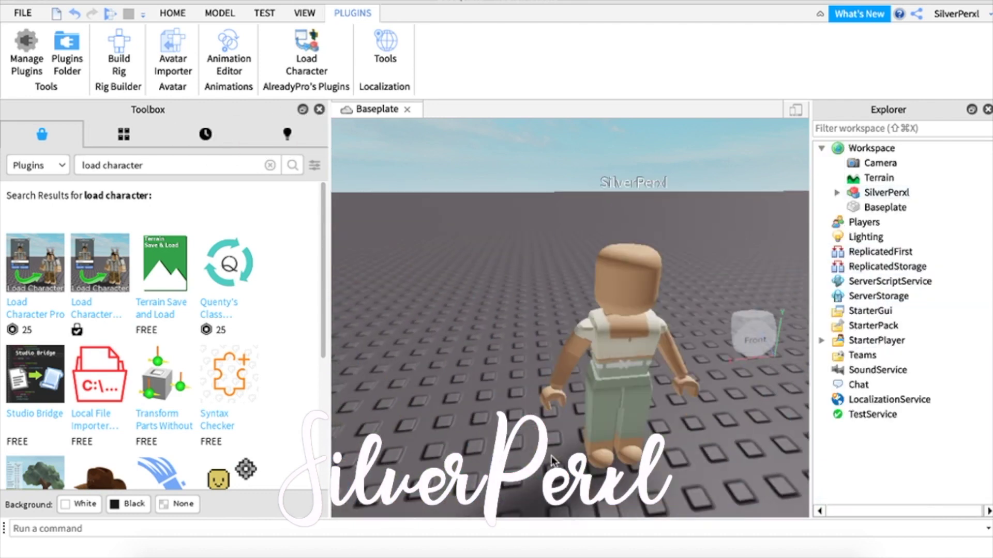
left_click(115, 141)
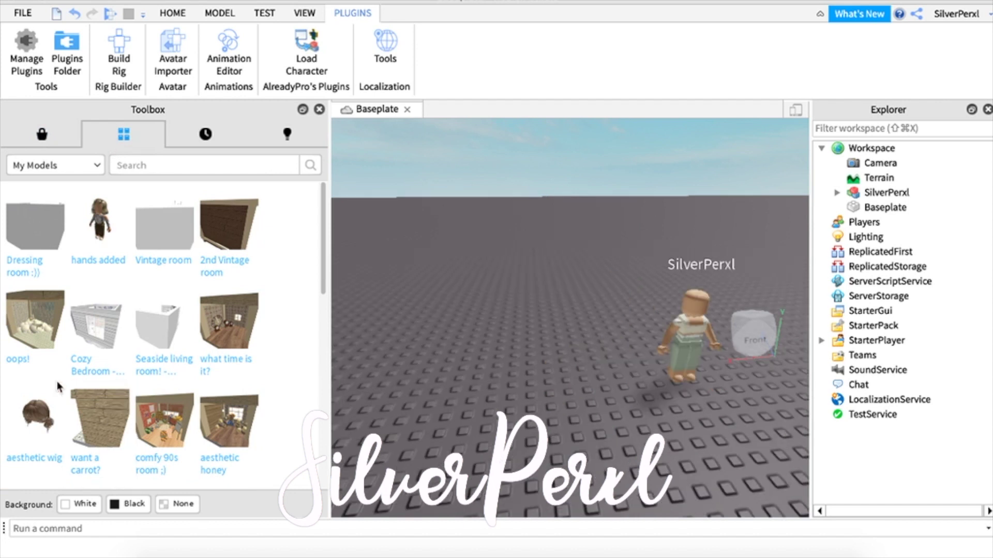
left_click(101, 419)
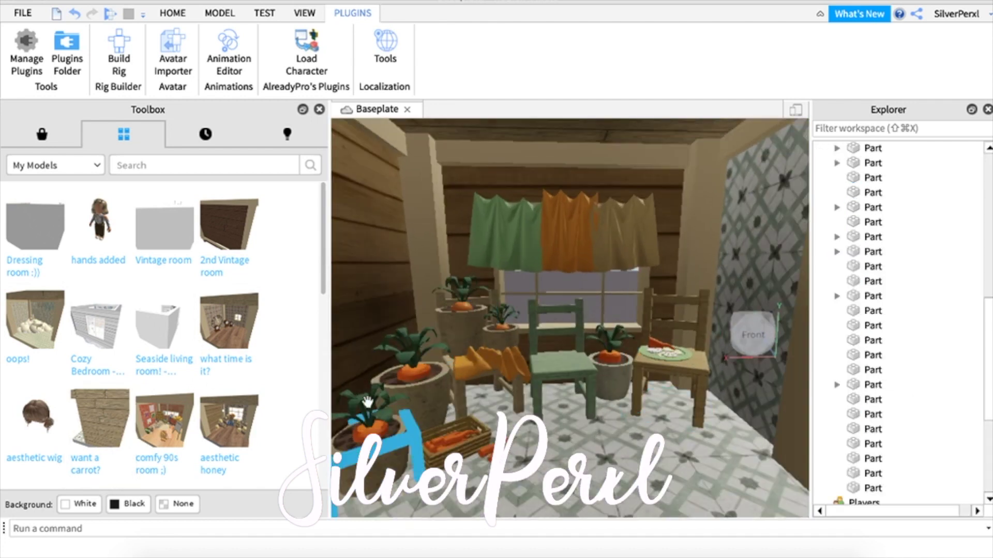
left_click(716, 428)
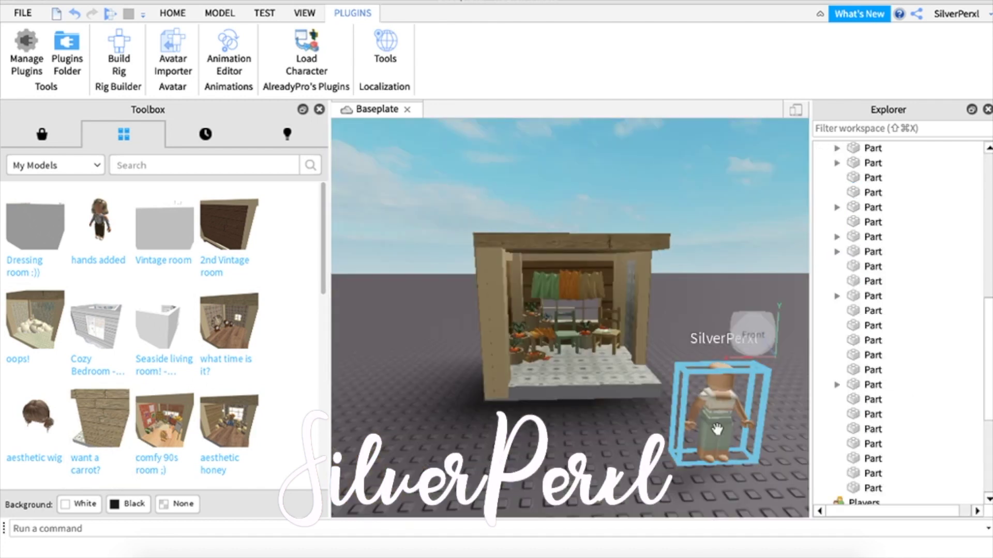
- Search the Toolbox models for "wig" and insert the black "Moonlight | RSGLD" wig
left_click_drag(325, 221, 343, 351)
left_click(42, 134)
left_click(128, 165)
type("wig")
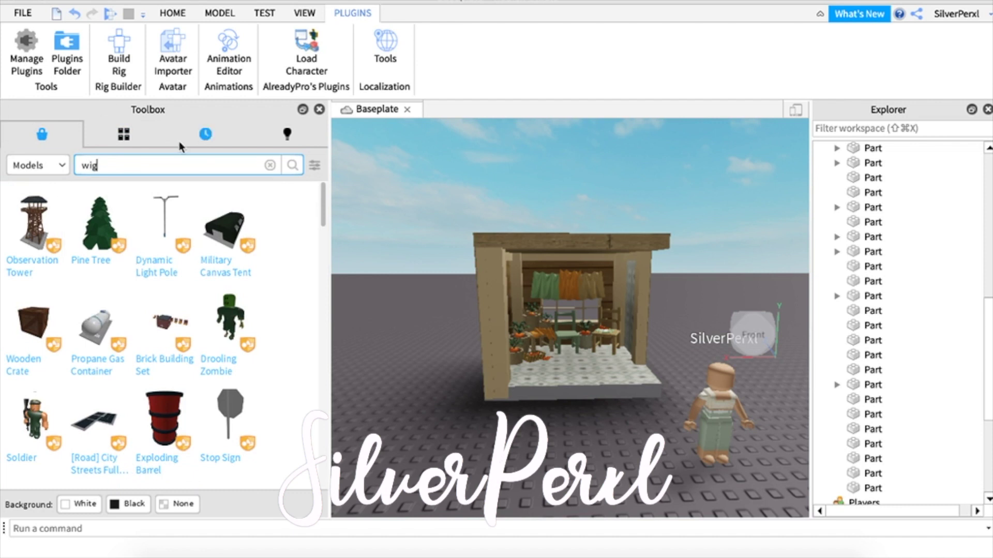
key("Return")
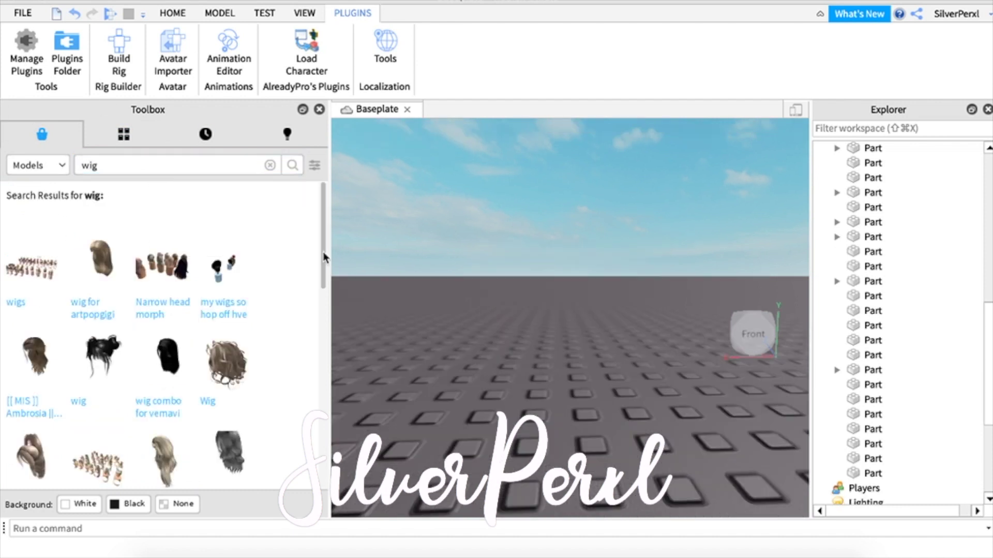
left_click_drag(324, 257, 329, 339)
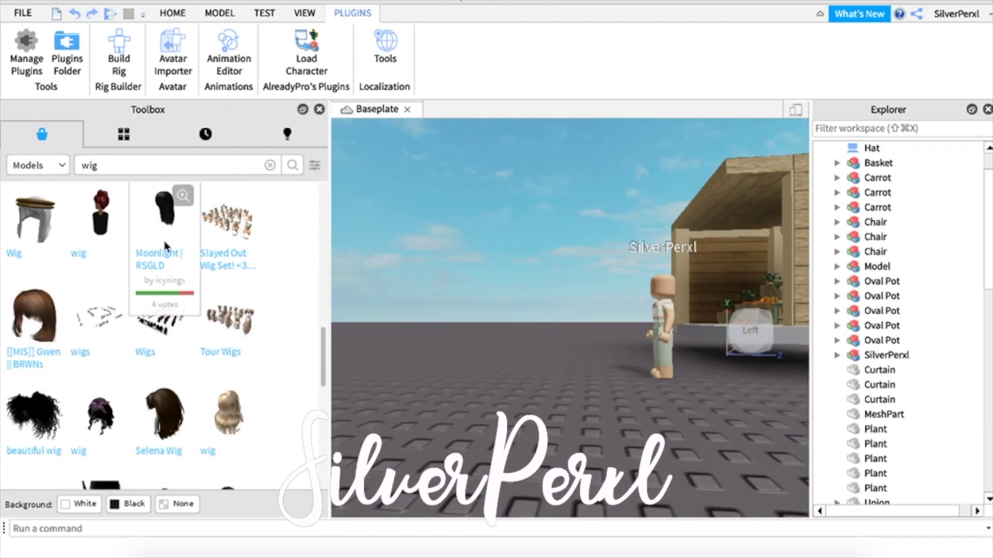
key("a")
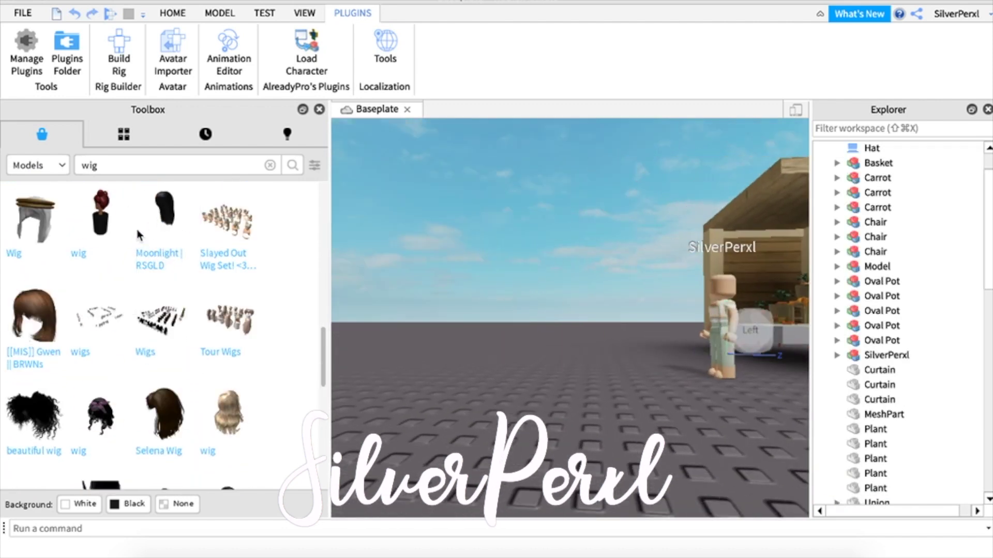
left_click(150, 227)
- Move the character across the baseplate so it stands close to the inserted black wig
mouse_move(412, 305)
right_mouse_down()
mouse_move(402, 305)
mouse_move(413, 305)
right_mouse_up()
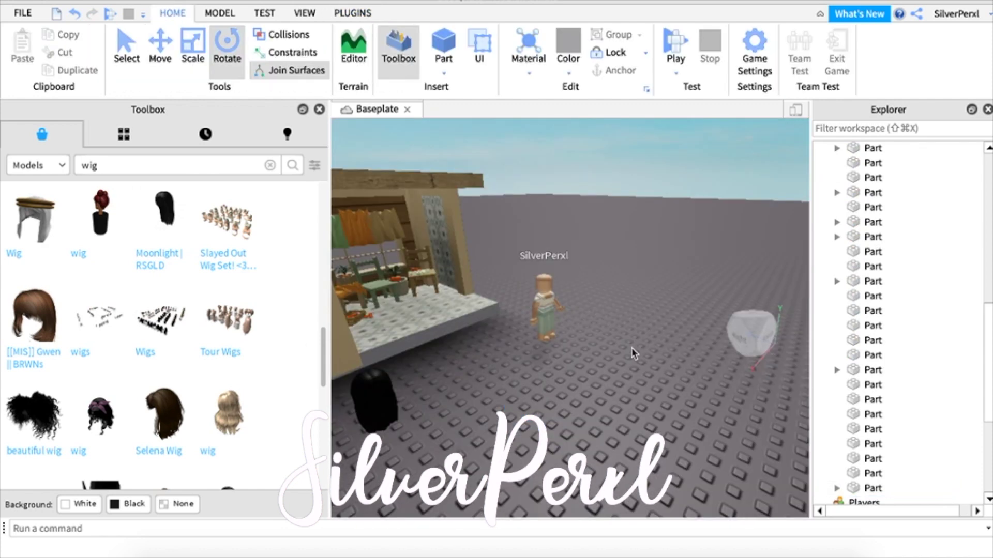
left_click_drag(543, 318, 477, 393)
left_click(536, 379)
- Select the room, the character and the wig together and start exporting the selection
key("s")
key("a")
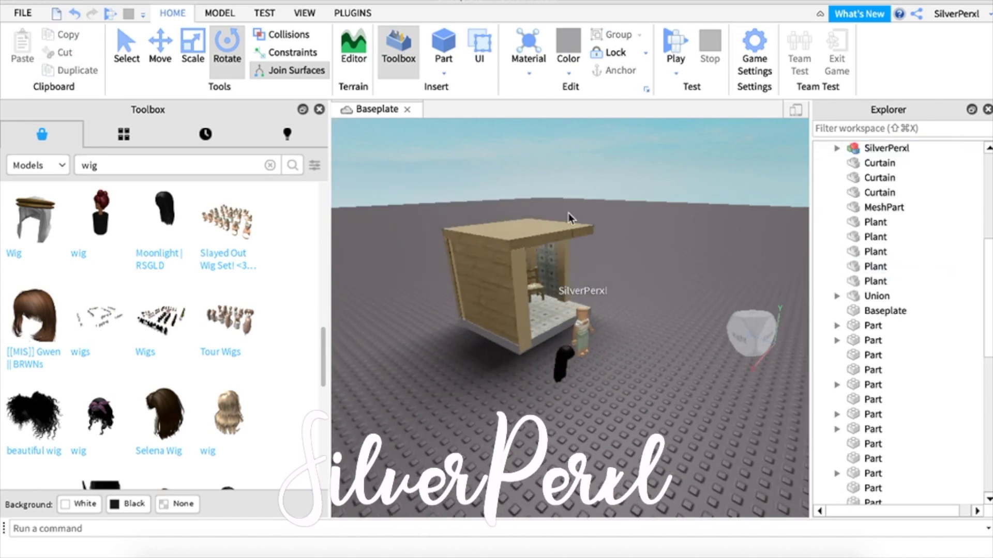
left_click_drag(411, 178, 660, 398)
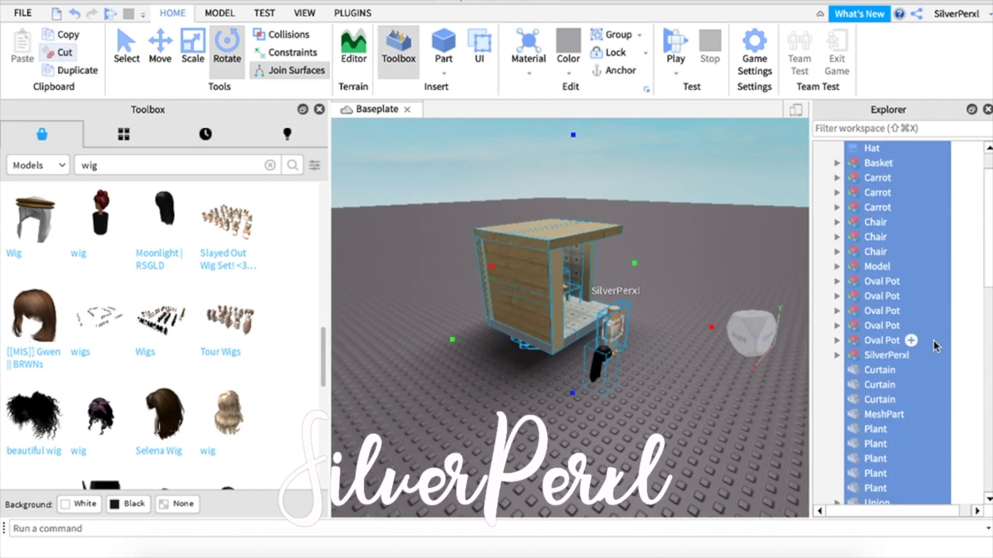
right_click(933, 340)
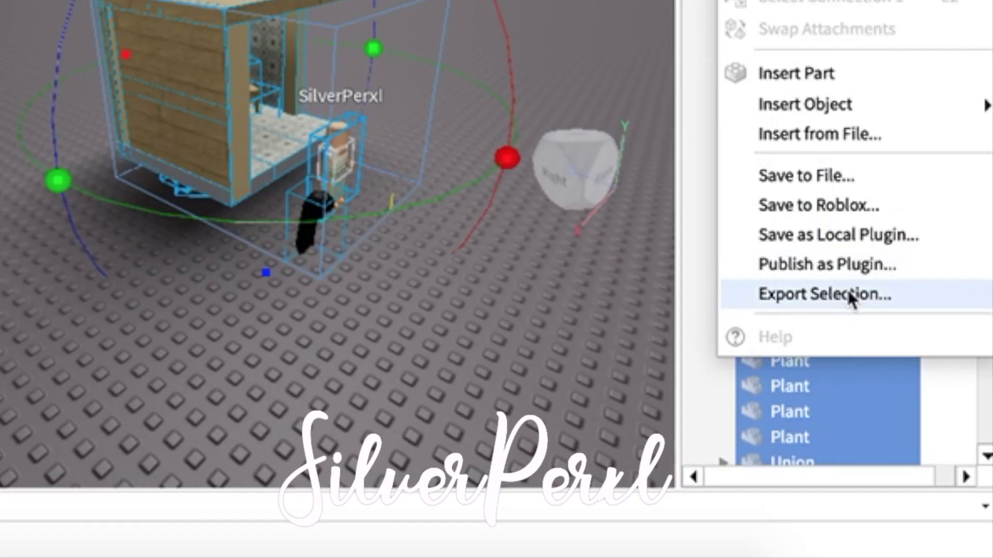
left_click(913, 407)
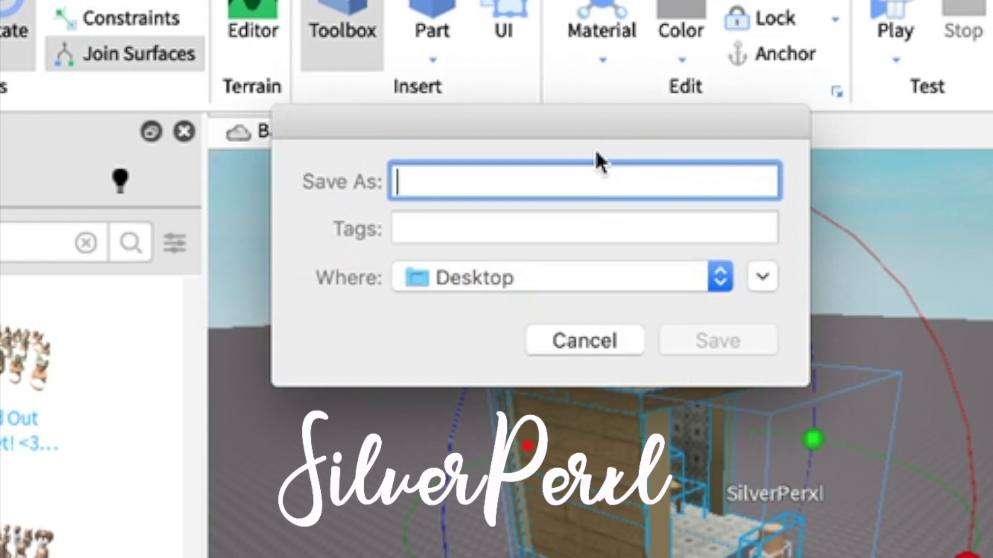
- Save the exported selection as gfxbase on the Desktop
type("gfx")
type("vas")
key("BackSpace")
key("BackSpace")
key("BackSpace")
type("base")
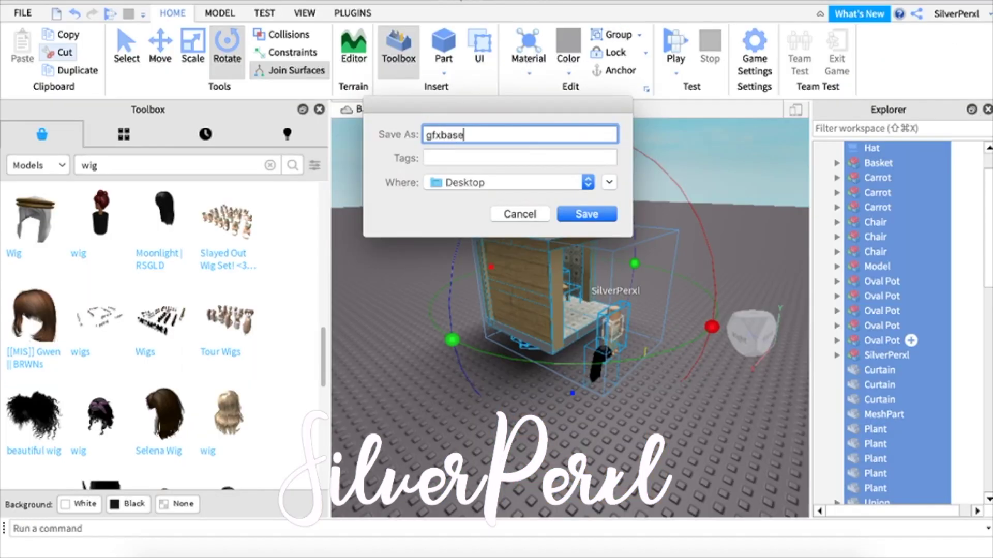
left_click(584, 214)
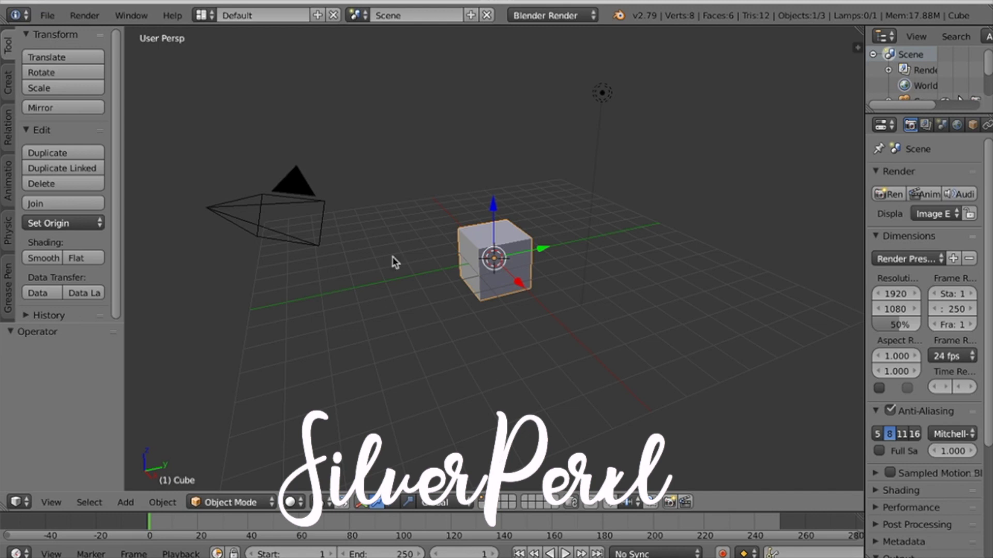
- Switch to Blender and delete the default cube from the scene
key("x")
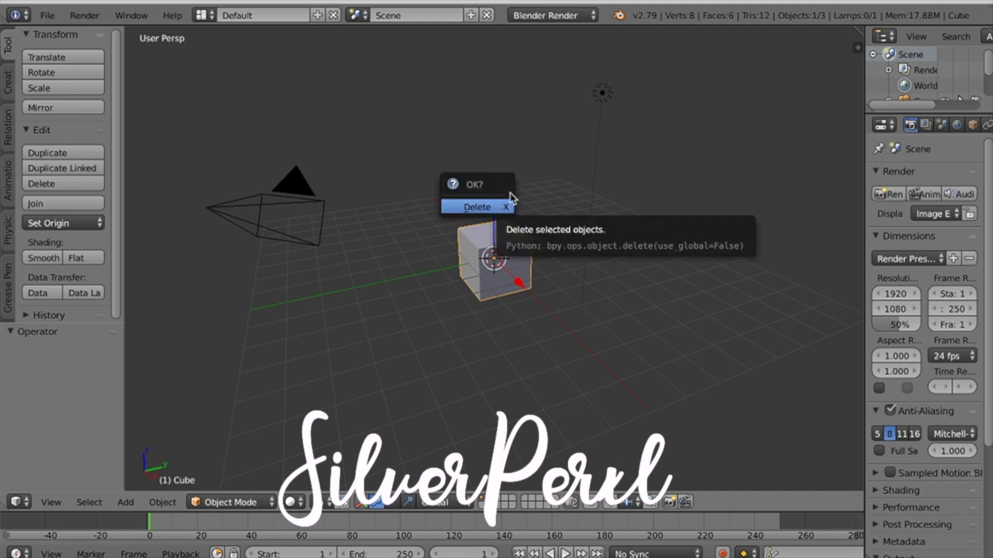
left_click(479, 208)
- Open Default.blend from the Rig subfolder of RobloxRig_Woman in Downloads
left_click(48, 16)
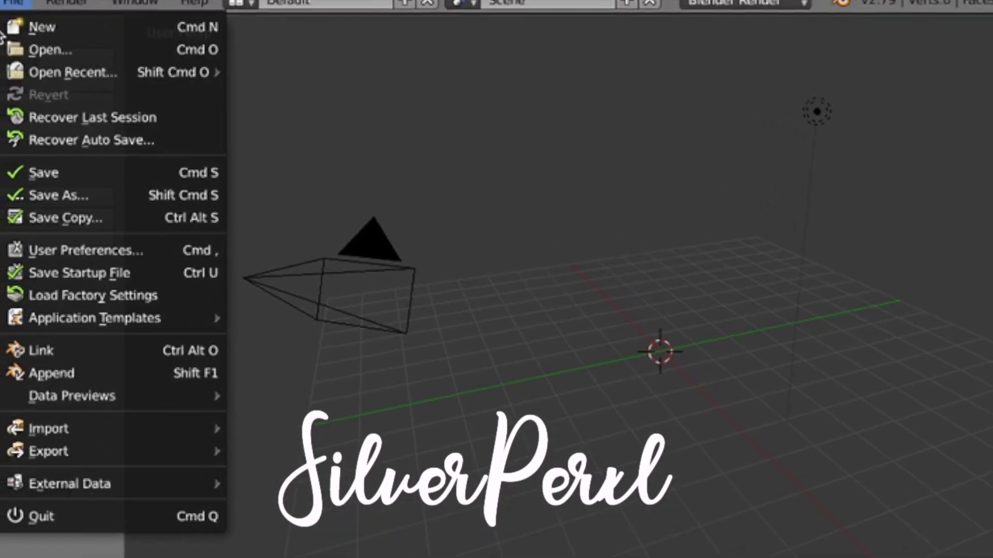
left_click(7, 14)
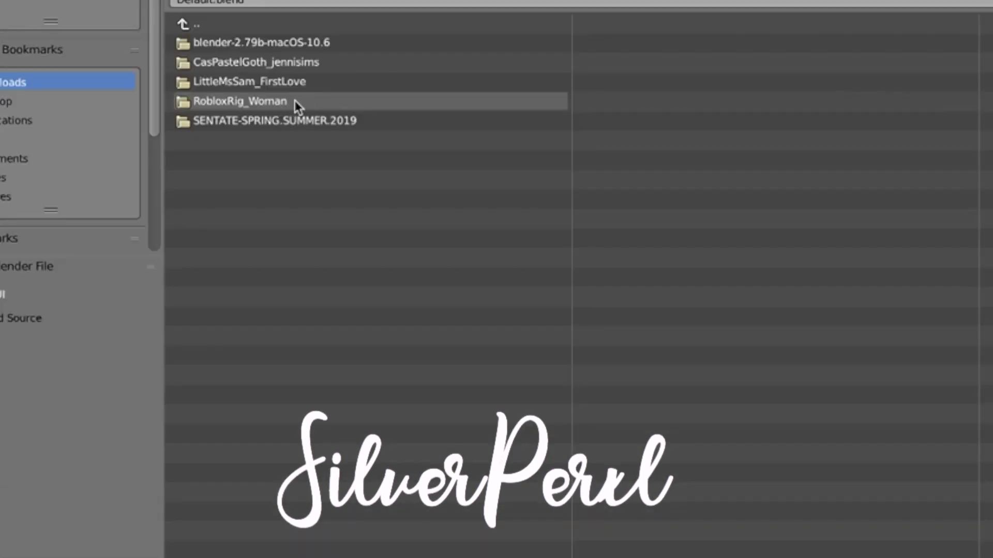
left_click(295, 104)
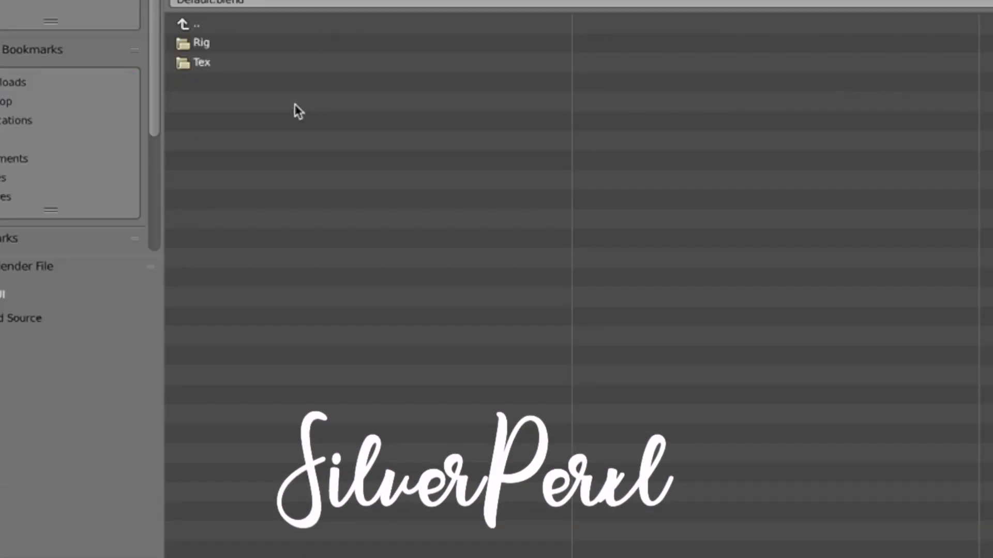
left_click(234, 44)
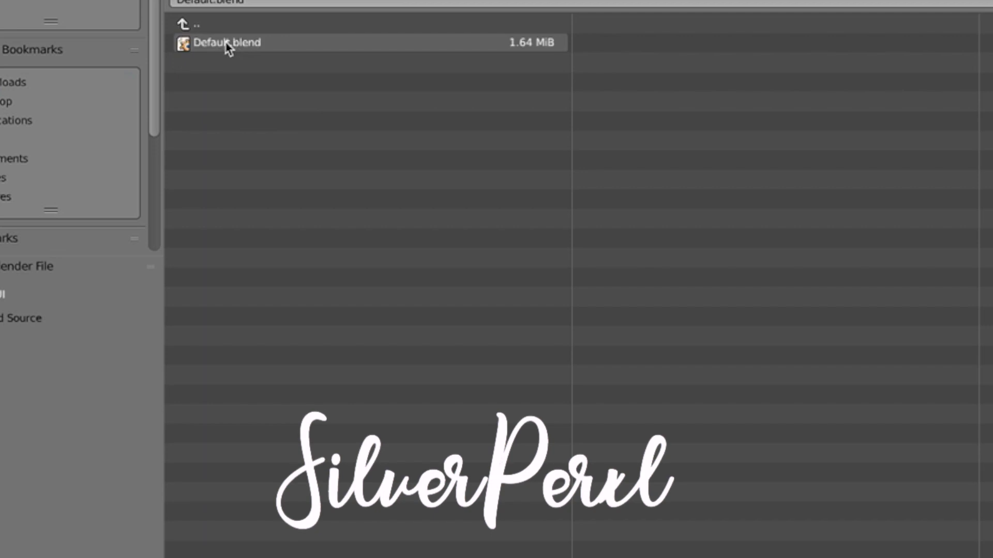
double_click(257, 44)
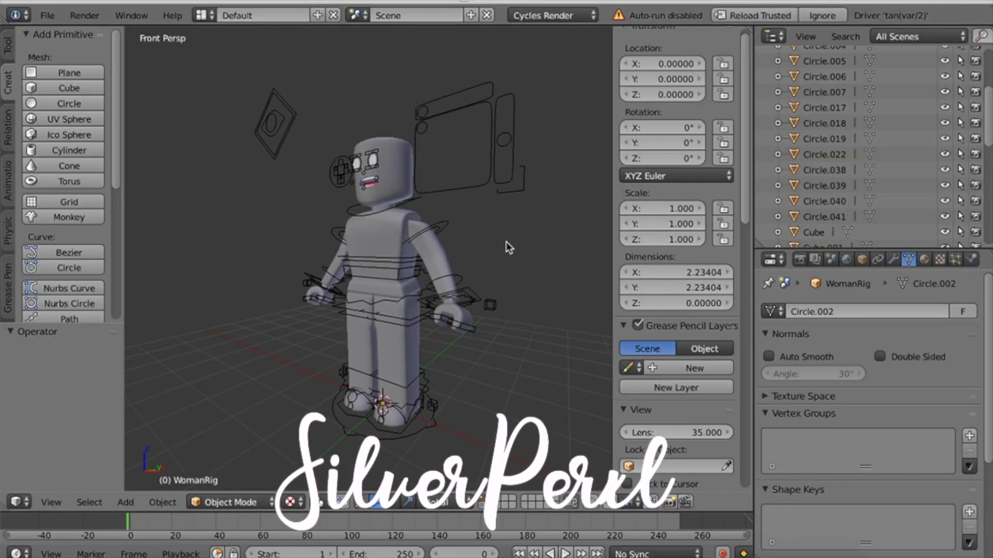
- Select the eye control rig and the mouth driver rig around the woman rig's head
scroll(509, 247, "up", 5)
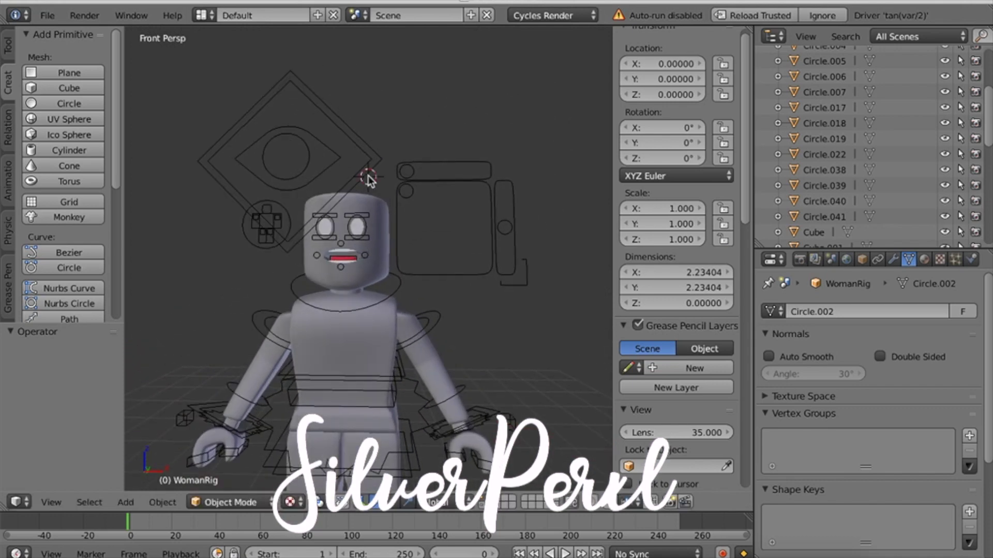
right_click(369, 179)
scroll(368, 179, "up", 4)
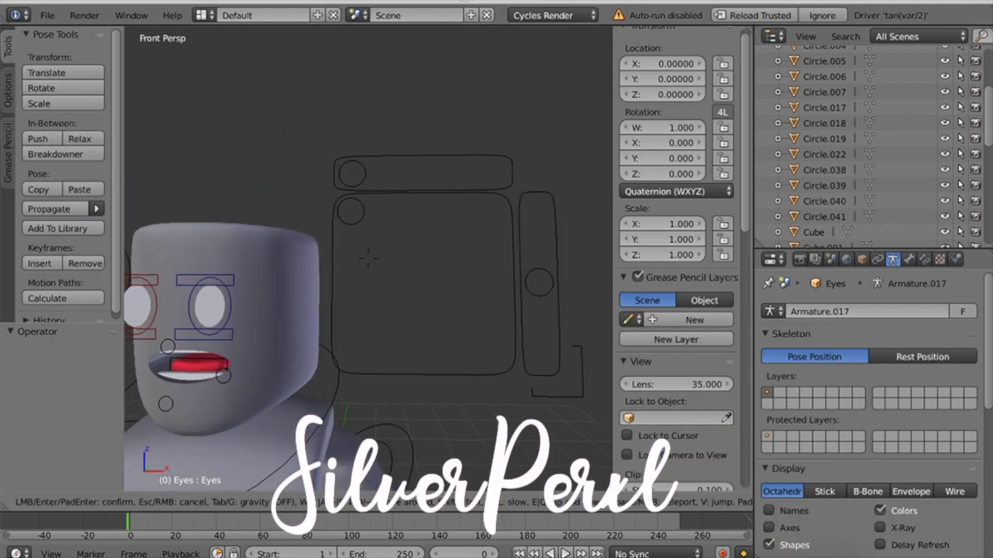
right_click(379, 195)
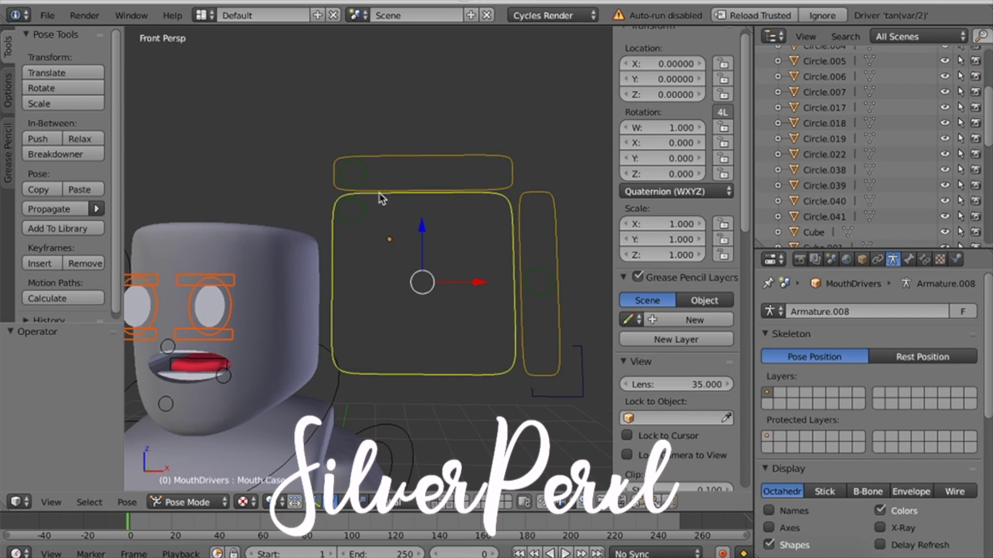
key("shift+f")
key("s")
key("w")
key("a")
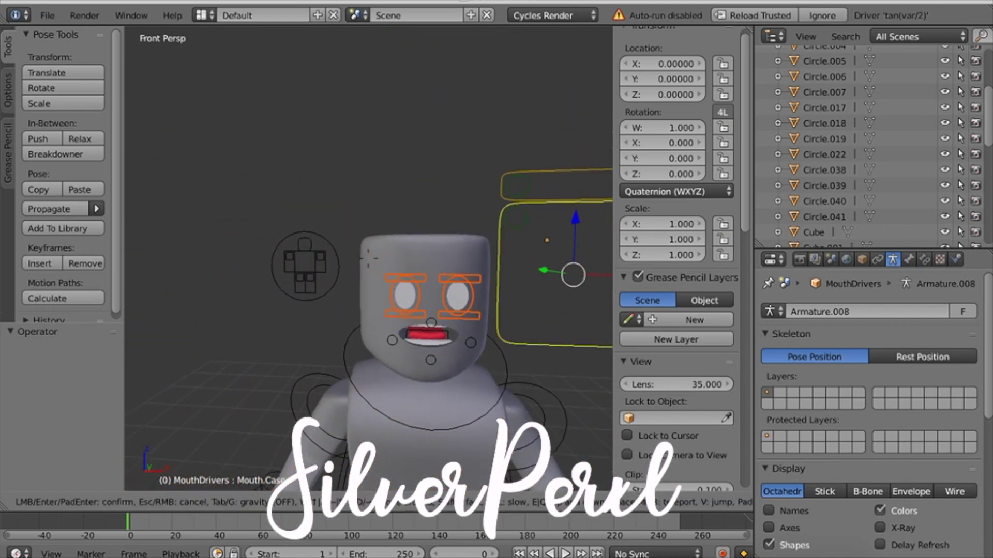
key("d")
key("s")
key("a")
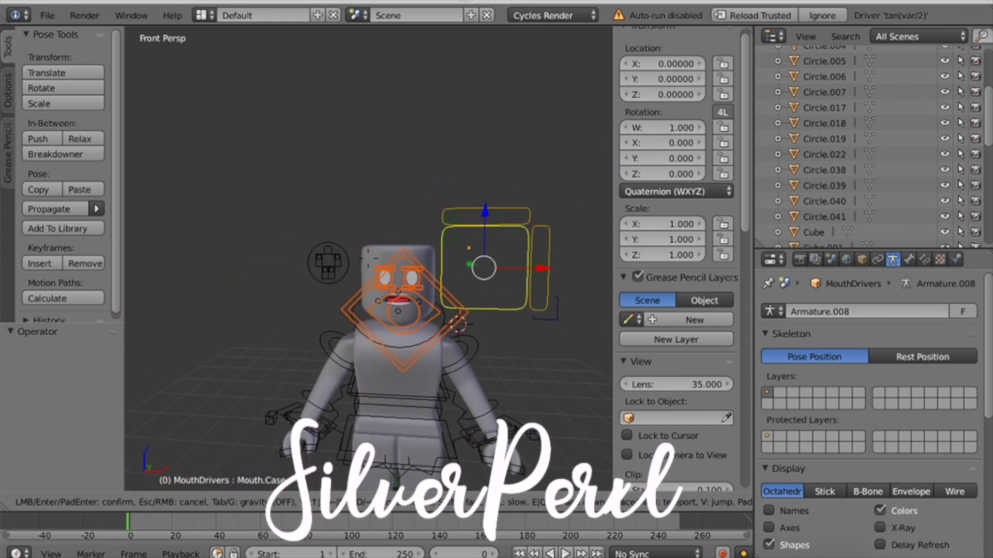
key("q")
key("e")
key("w")
key("d")
key("w")
left_click(368, 259)
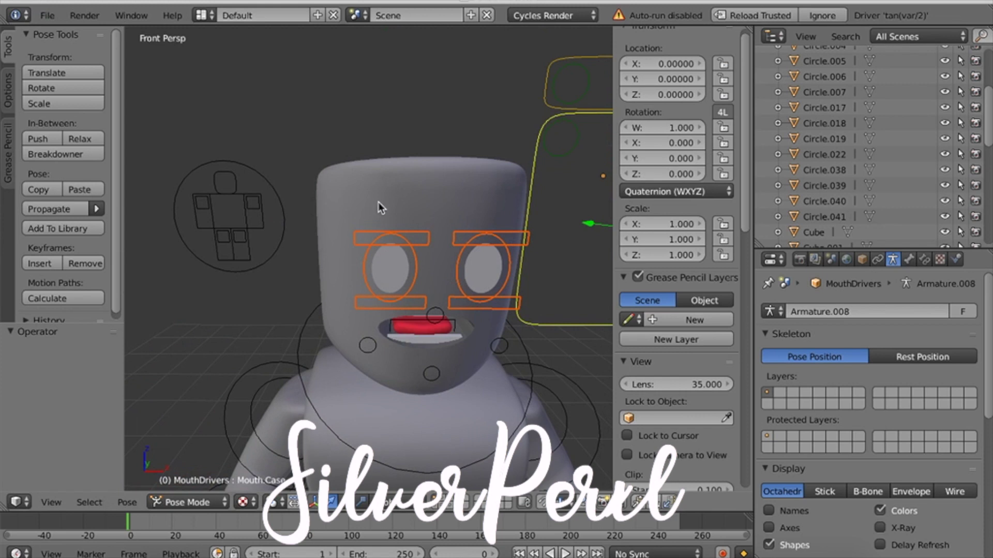
- Return to Object Mode, add the head, eyes and inner mouth parts to the selected face controls, and delete them all
key("ctrl+Tab")
right_click(396, 260)
right_click(482, 278, "shift")
right_click(412, 339)
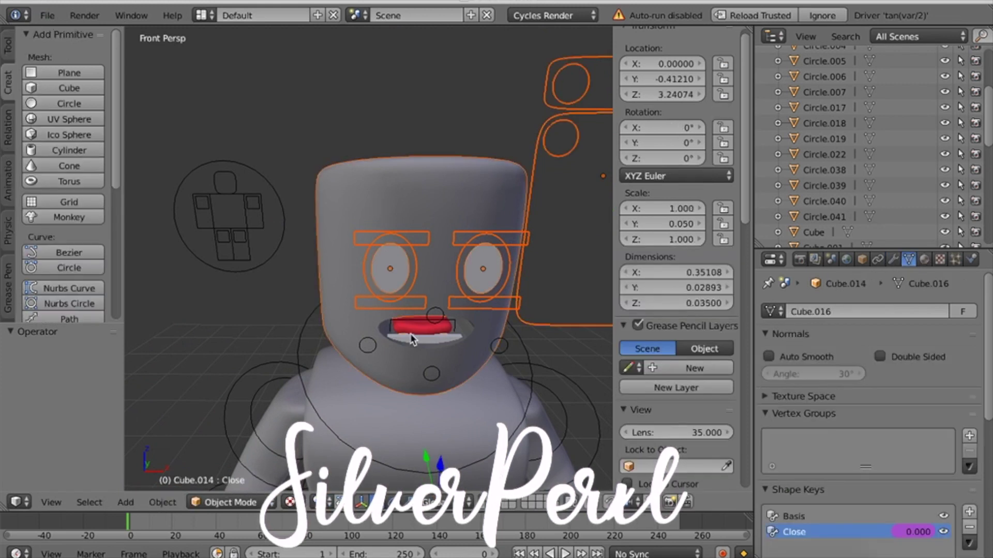
key("shift+f")
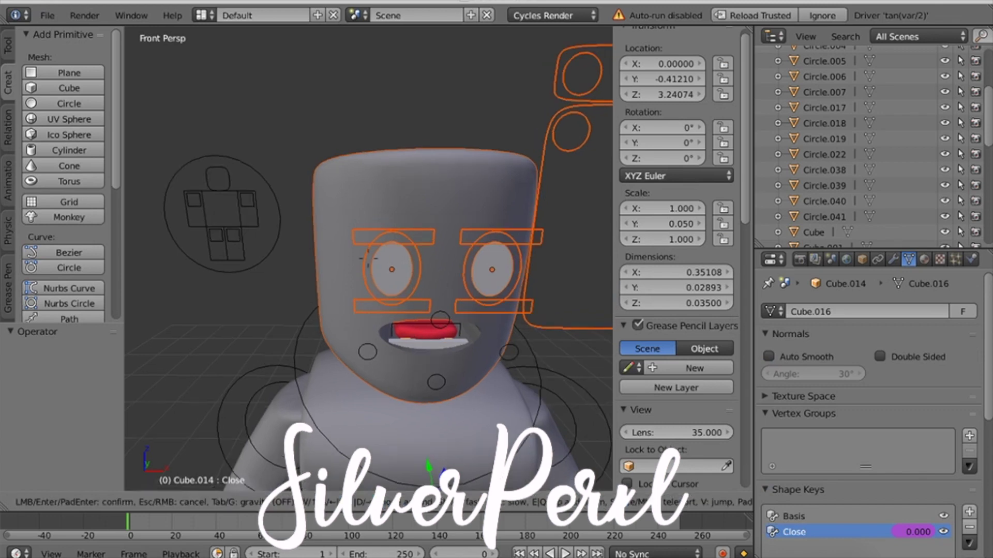
key("w")
key("shift+f")
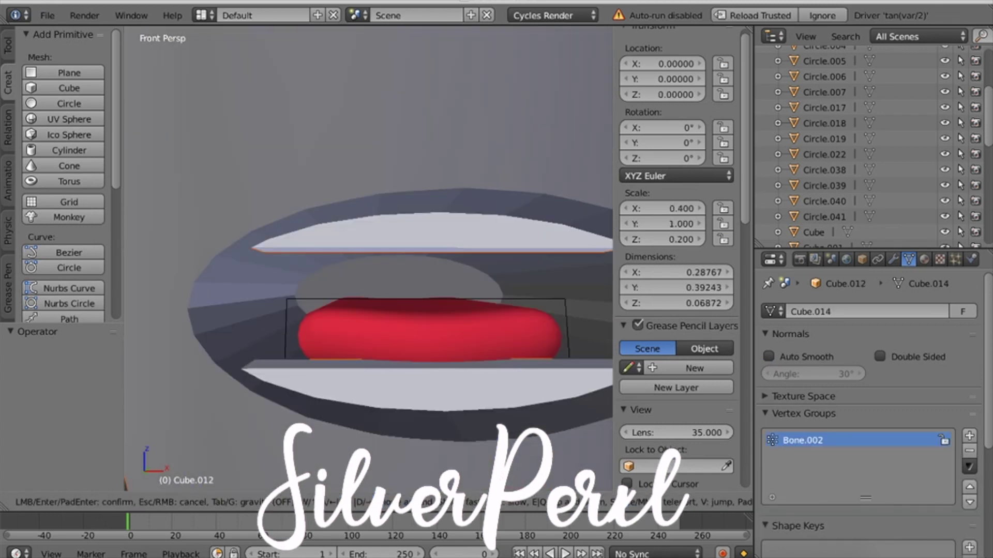
key("s")
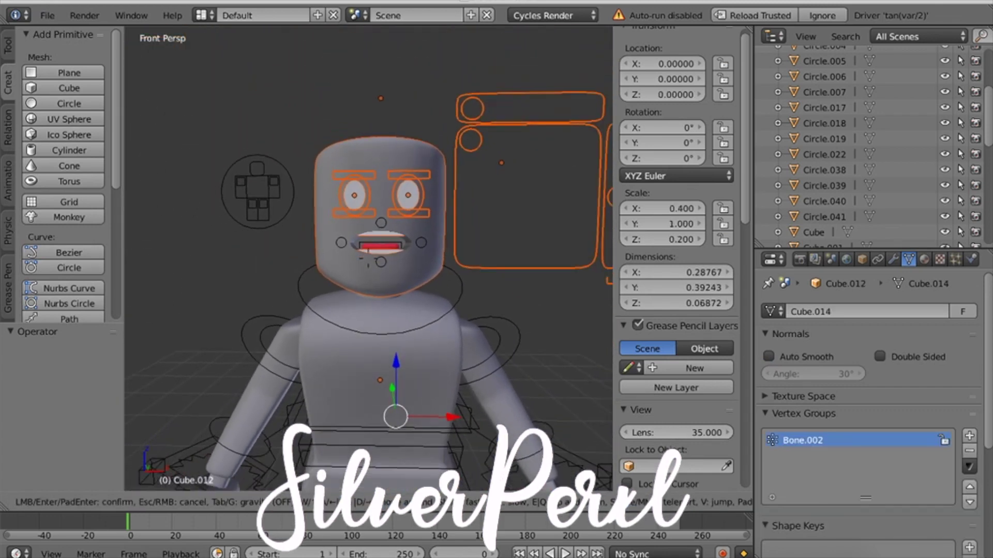
left_click(368, 259)
key("x")
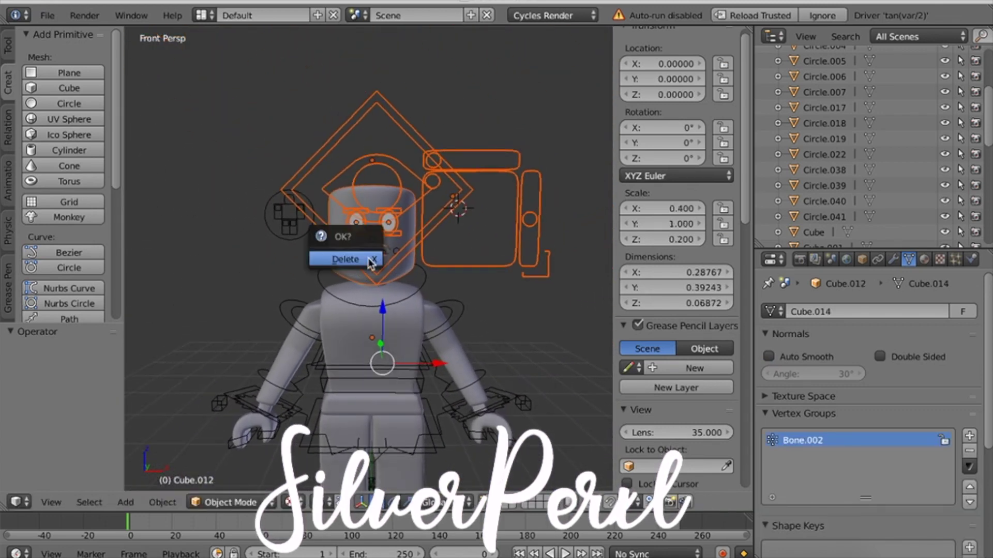
left_click(368, 258)
- Select the rig's left arm and split the 3D view horizontally, making the upper area a Node Editor
key("shift+f")
right_click(369, 258)
left_click(404, 281)
right_click(405, 281)
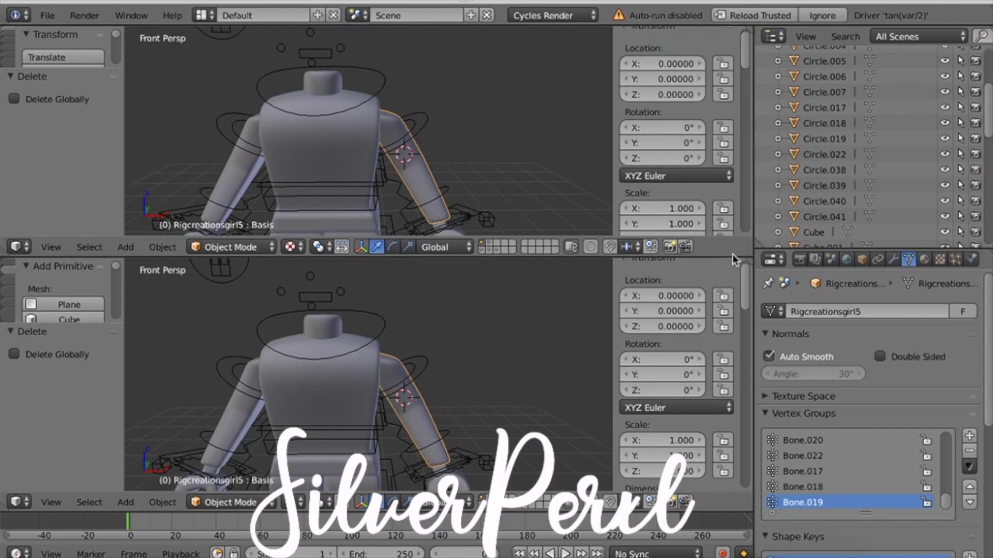
left_click(9, 259)
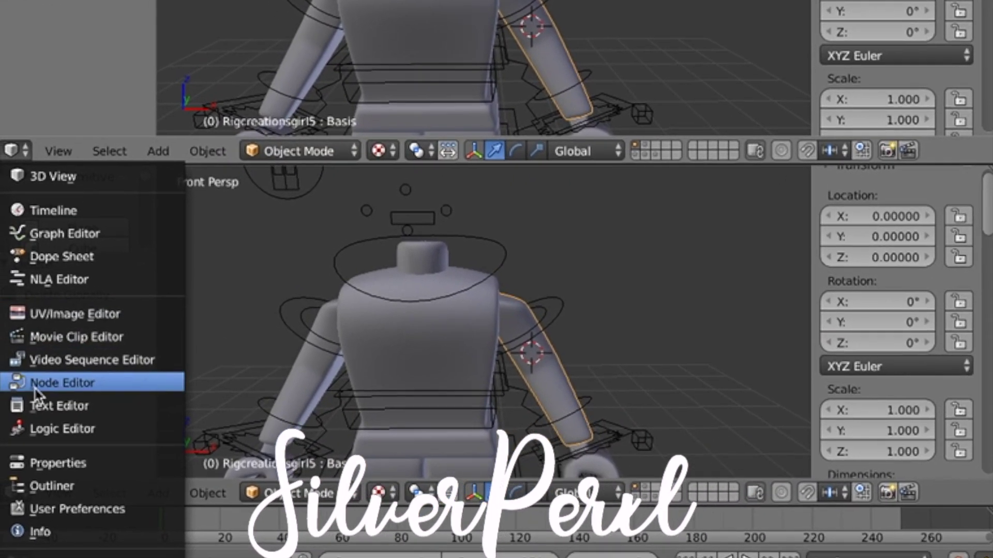
left_click(48, 409)
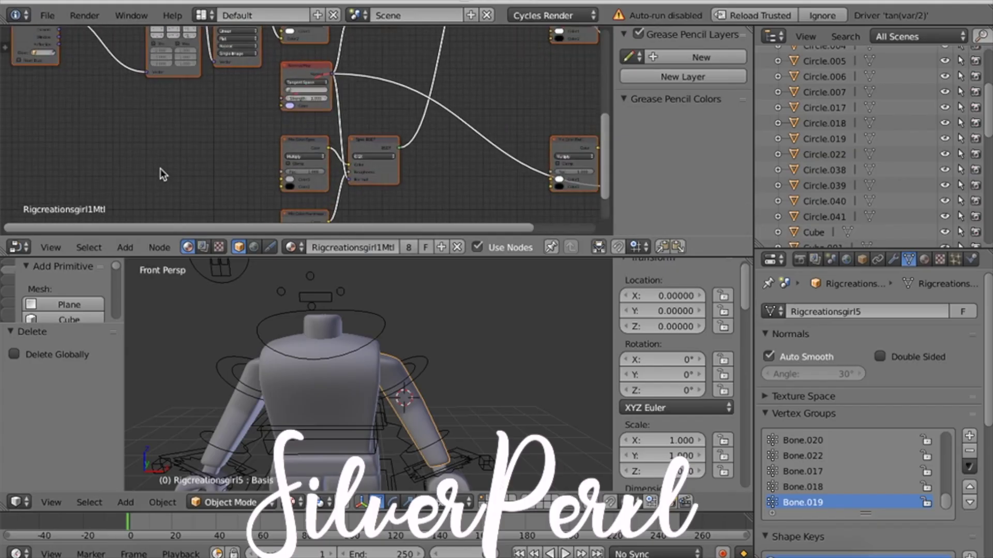
- Load Silverperxl1Tex.png from the Desktop into the Image Texture node of the rig's material
scroll(160, 169, "down", 1)
scroll(160, 168, "up", 2)
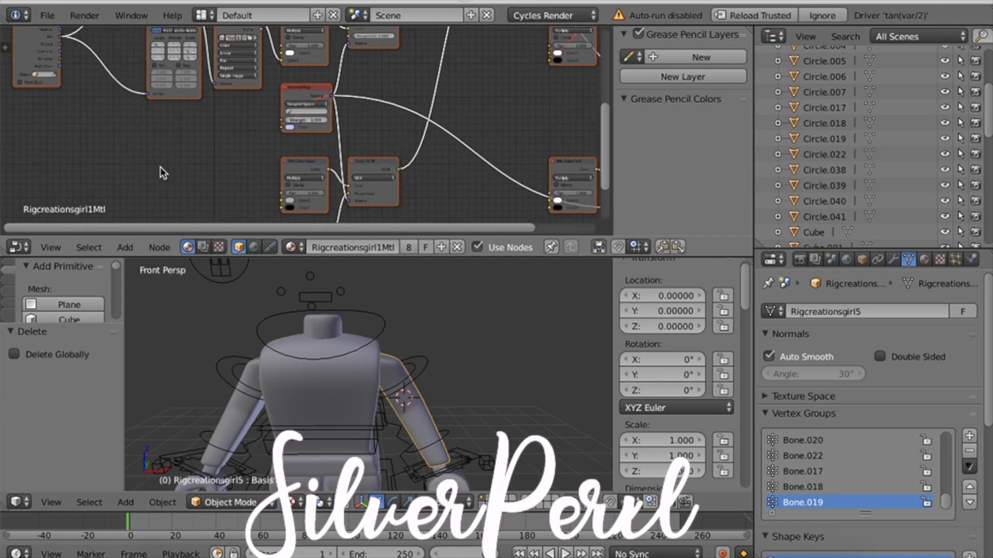
scroll(160, 168, "up", 5)
scroll(242, 155, "up", 2)
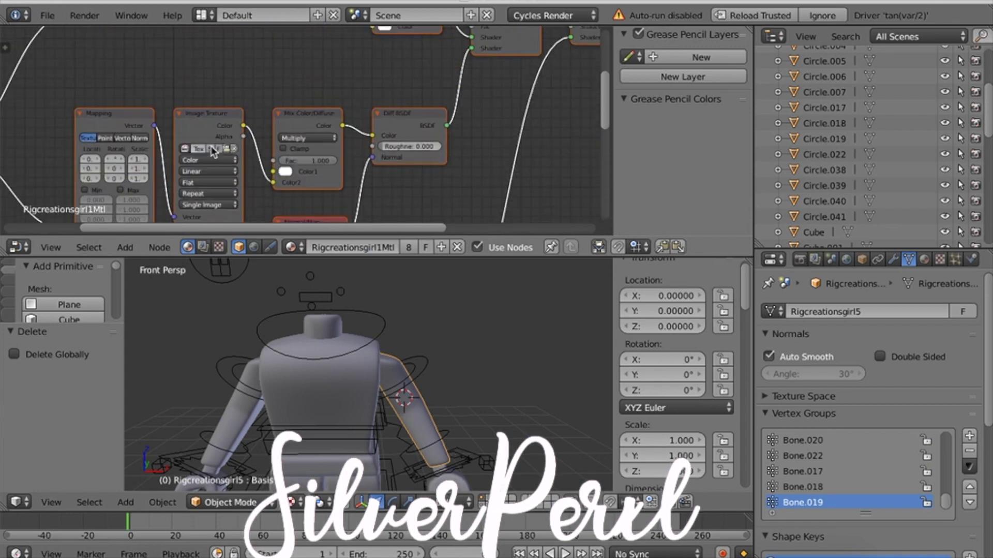
left_click(226, 154)
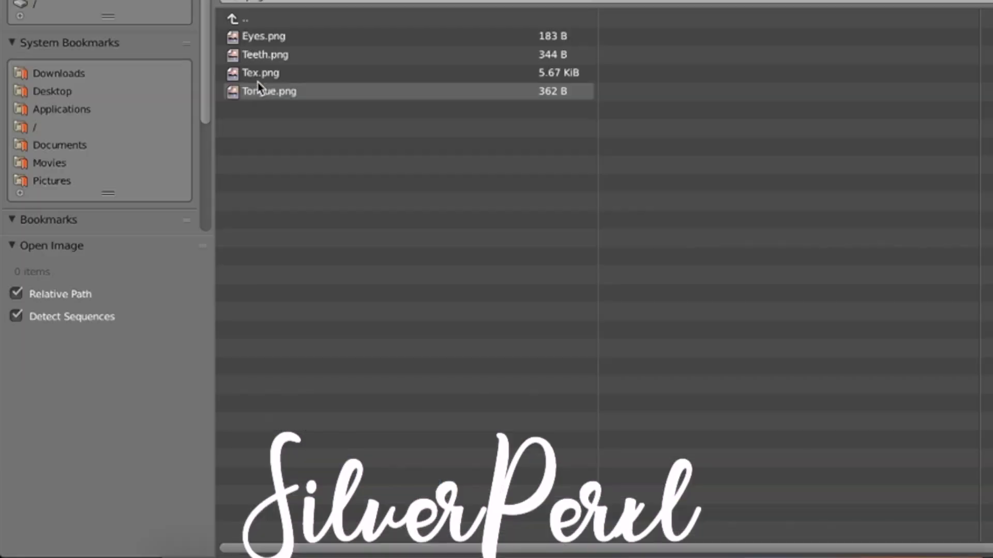
left_click(91, 91)
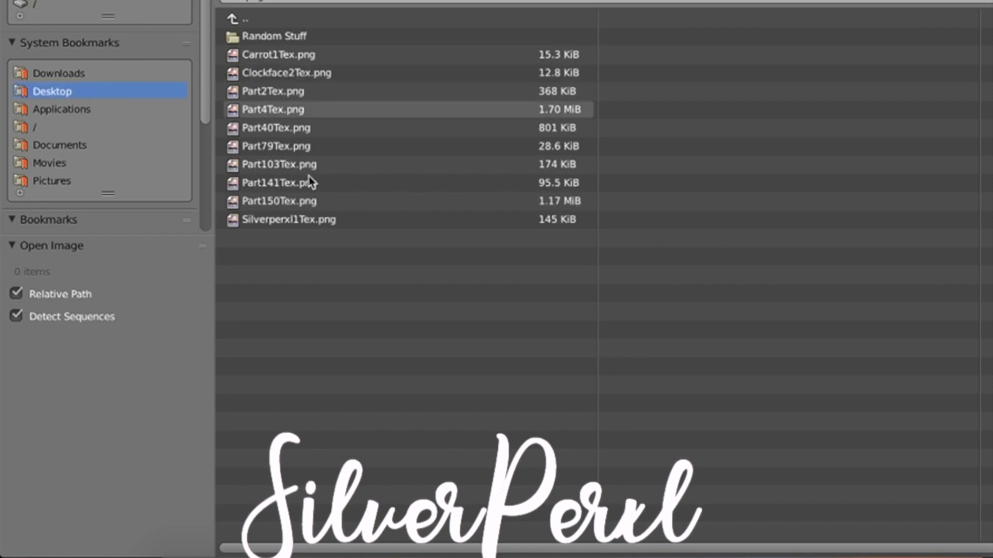
double_click(341, 220)
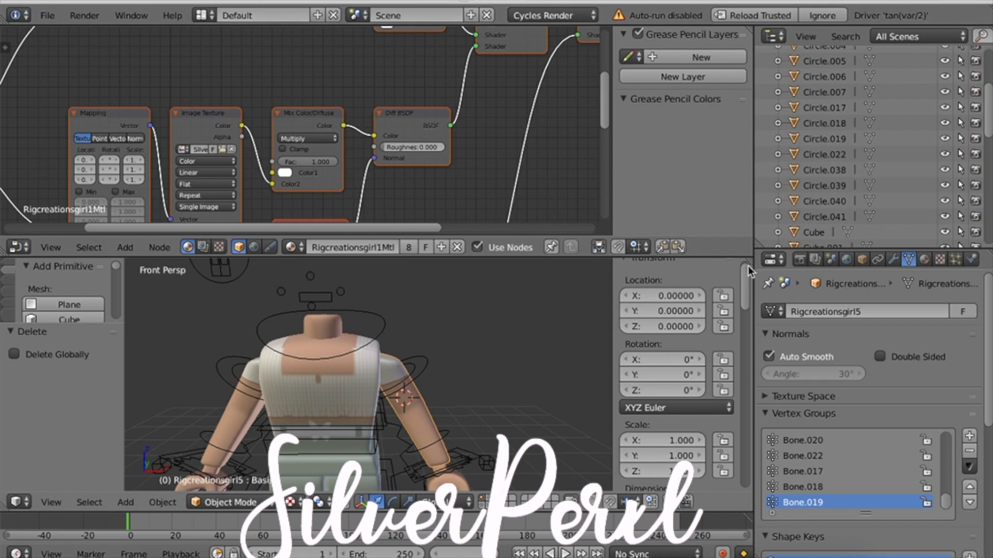
- Merge the Node Editor area back into the 3D view and enable Ambient Occlusion in the world settings
left_click_drag(745, 155, 746, 155)
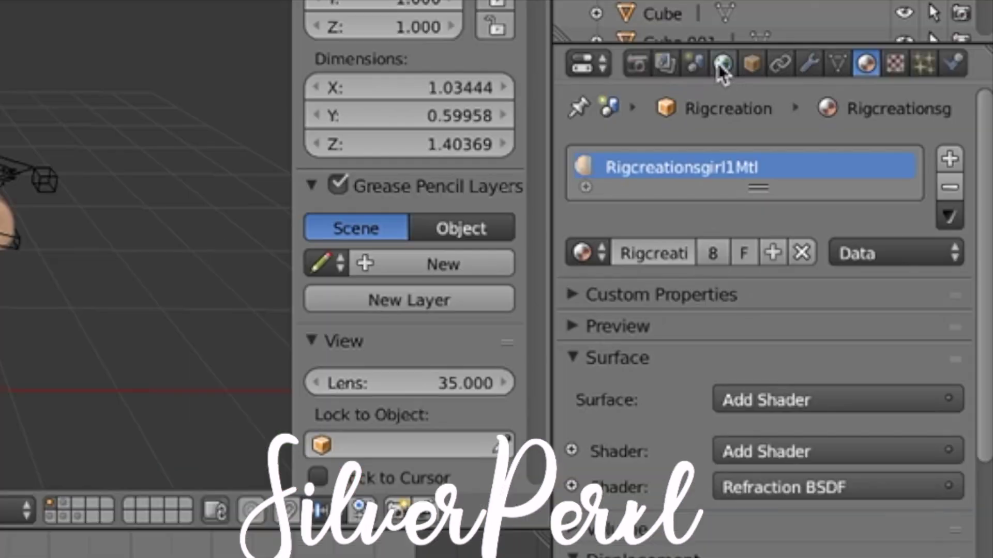
left_click(845, 261)
left_click(780, 432)
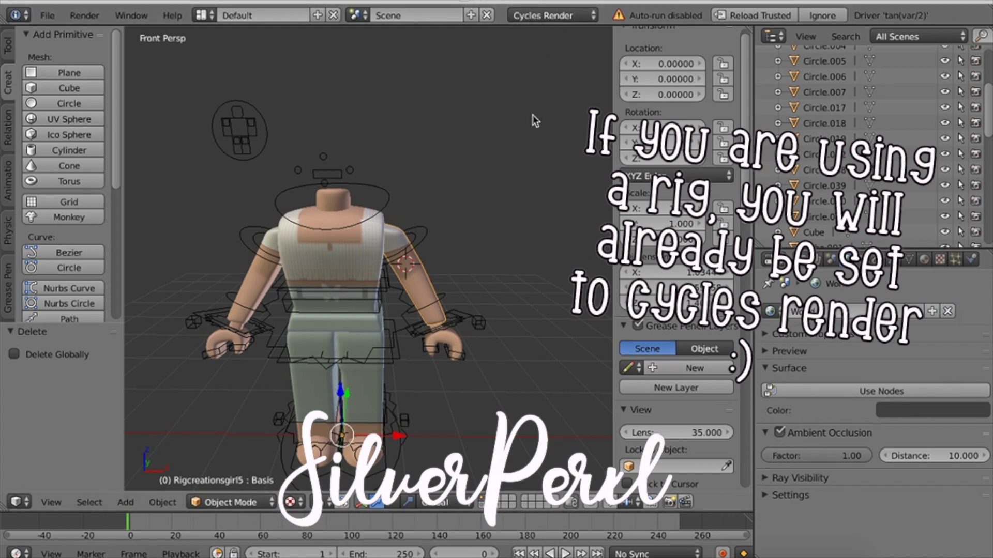
- Import gfxbase.obj from the Desktop as a Wavefront file
scroll(368, 259, "down", 2)
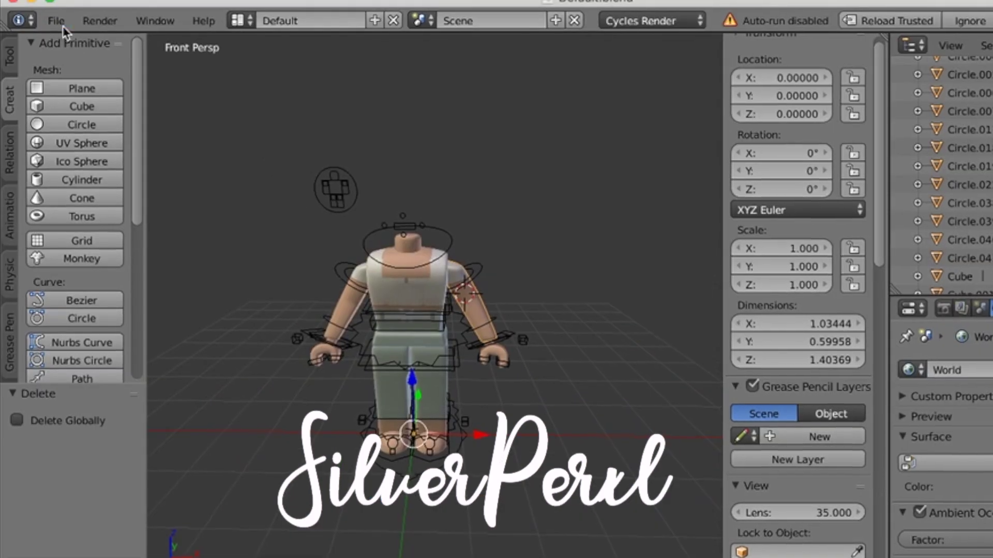
left_click(47, 15)
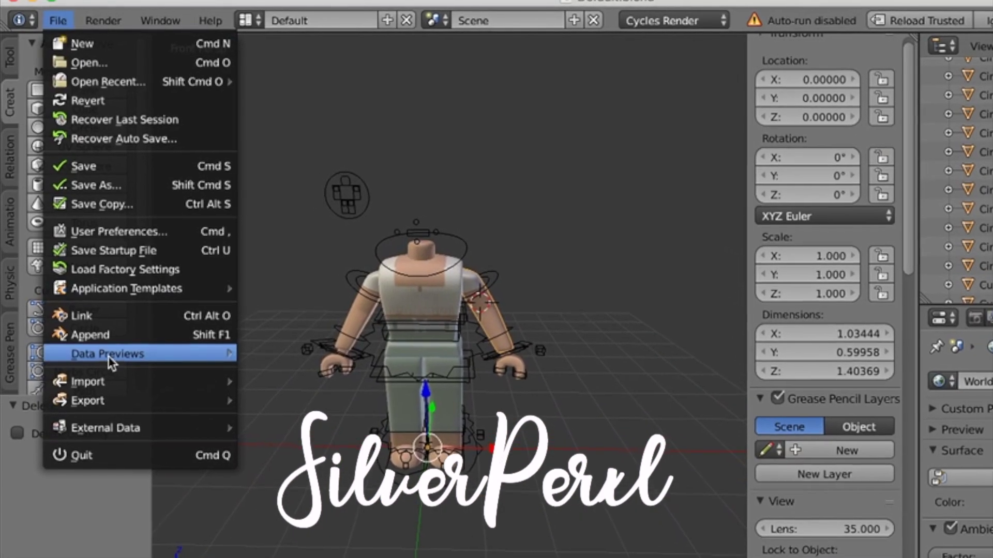
mouse_move(130, 382)
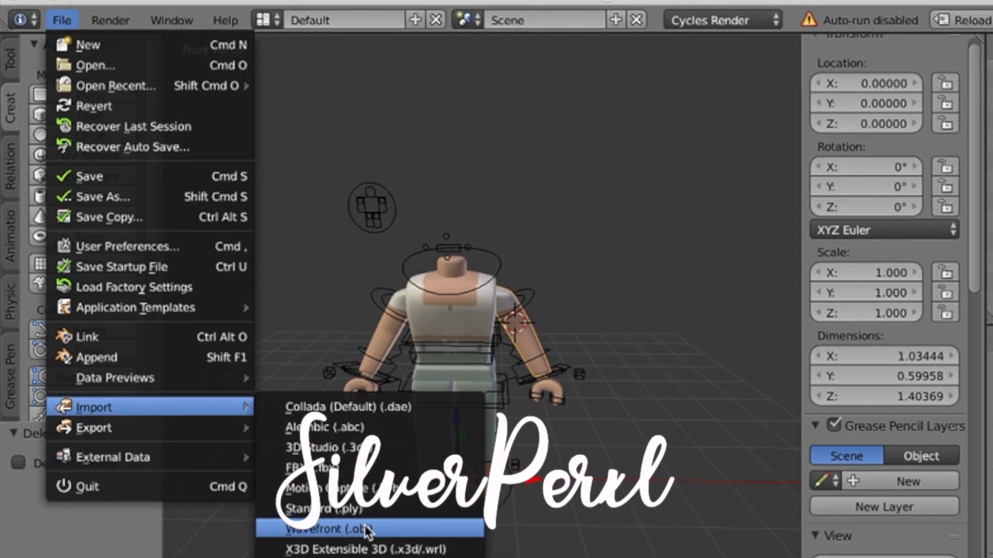
left_click(366, 530)
left_click(24, 104)
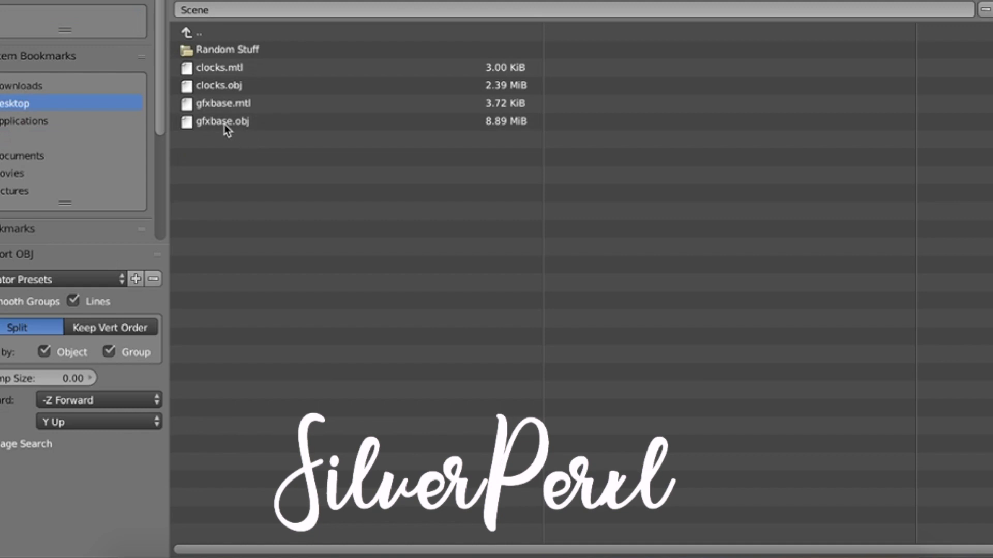
left_click(251, 125)
double_click(264, 120)
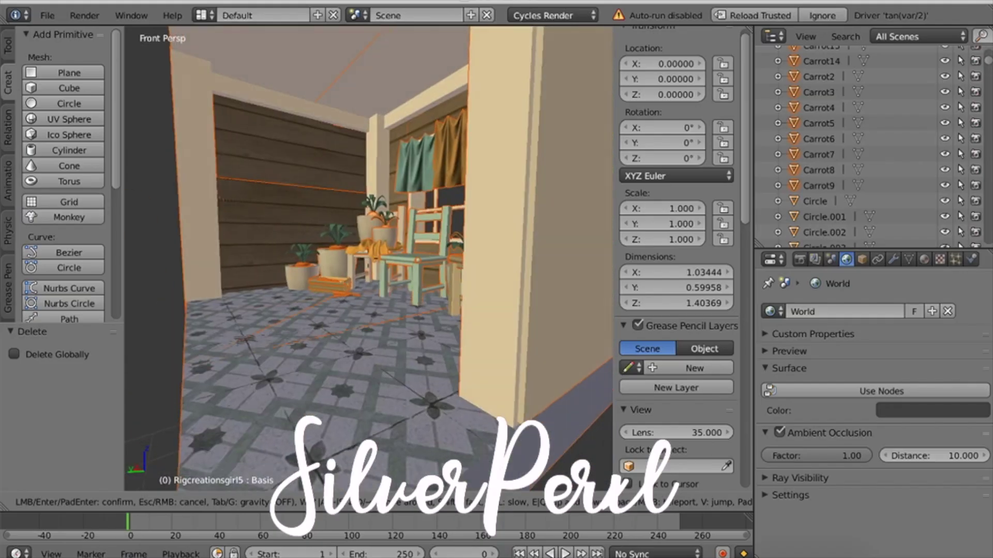
- Bring the imported room, character and wig into view and set the viewport shading to Material
key("s")
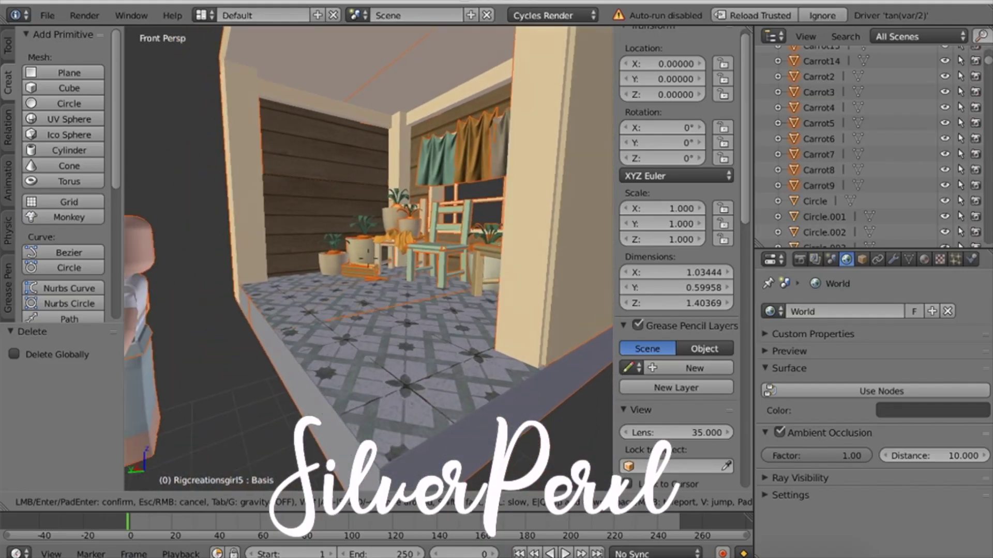
key("a")
left_click(368, 258)
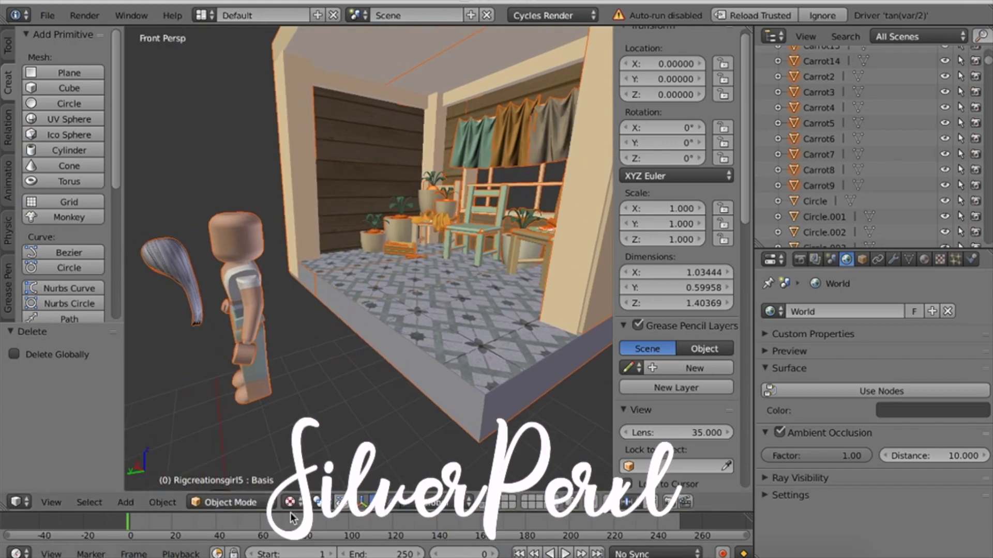
left_click(289, 502)
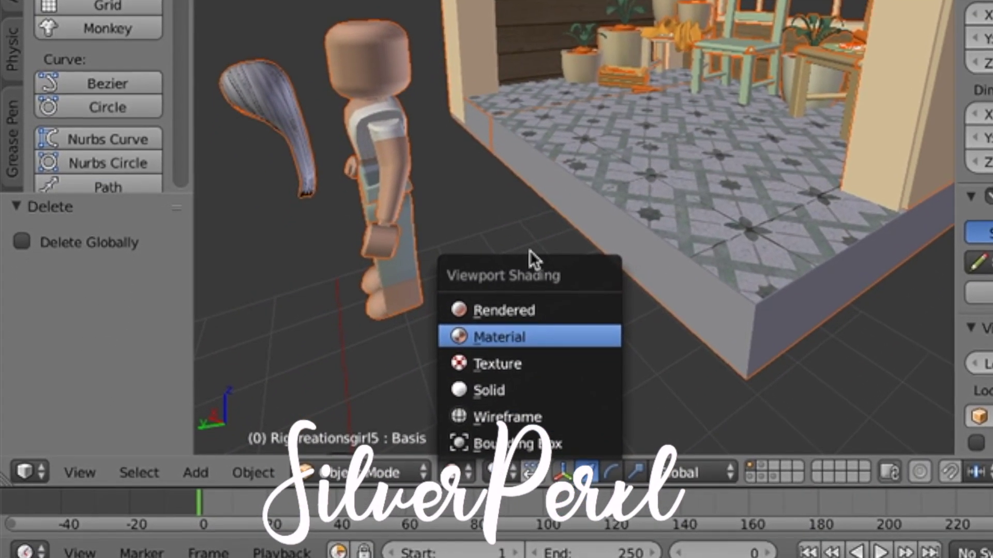
left_click(499, 337)
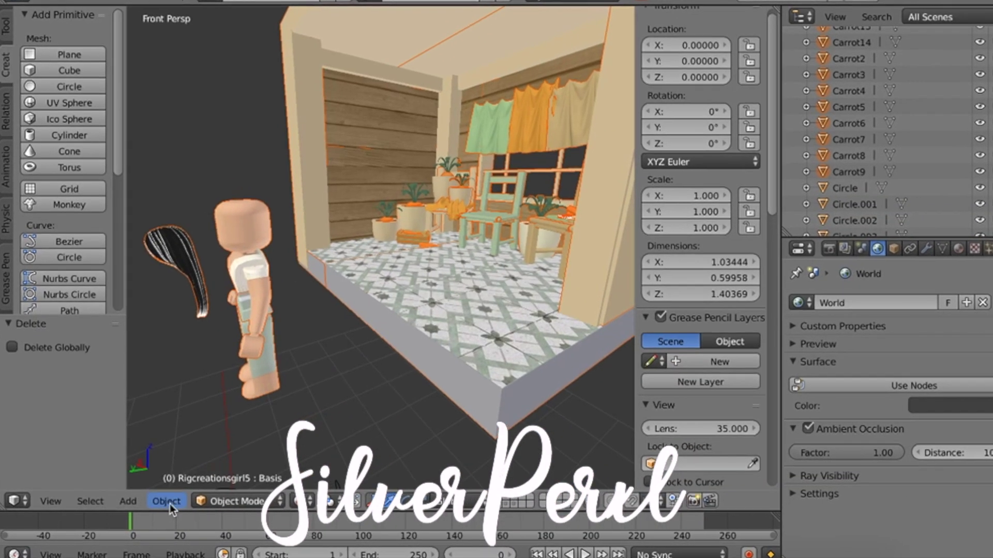
- Set the origin of all selected imported objects to their geometry
left_click(253, 472)
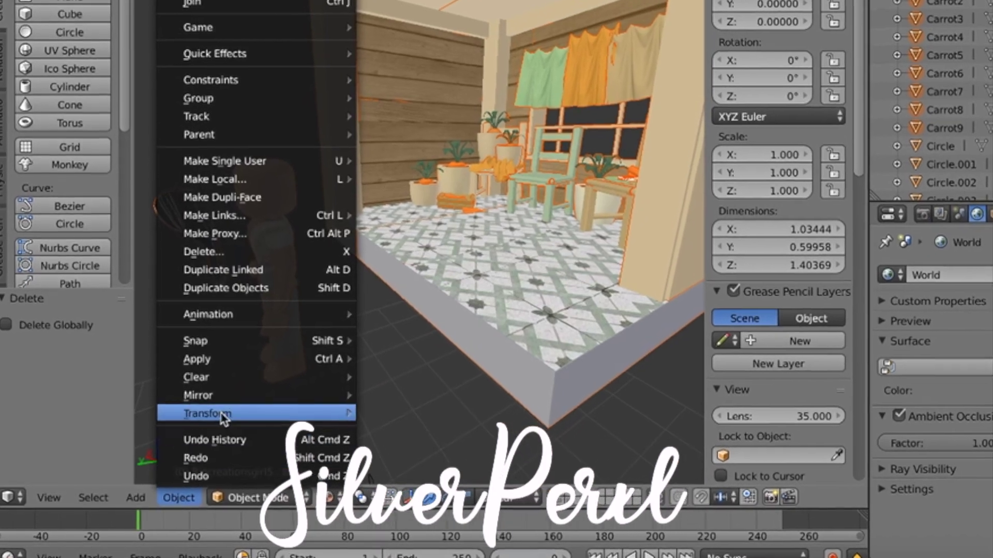
mouse_move(223, 416)
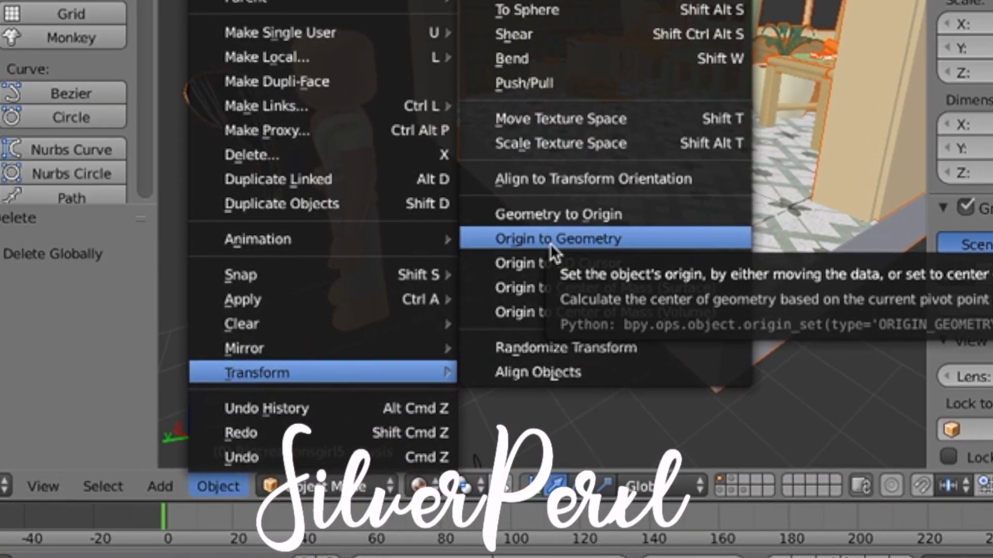
left_click(540, 247)
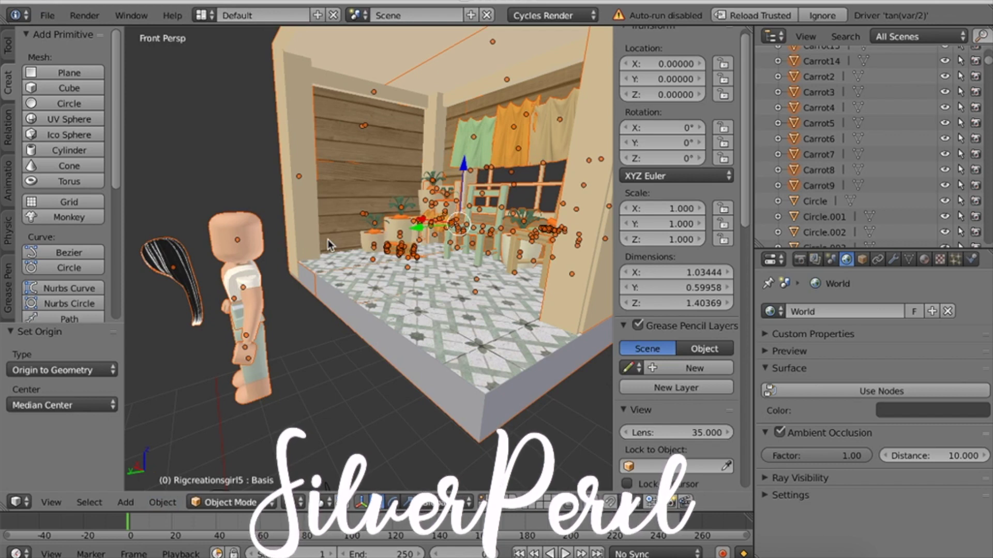
- Rotate the imported room, character and wig about the Z axis, ending with a 31.5° turn, and move them -1.499 along X
key("shift+f")
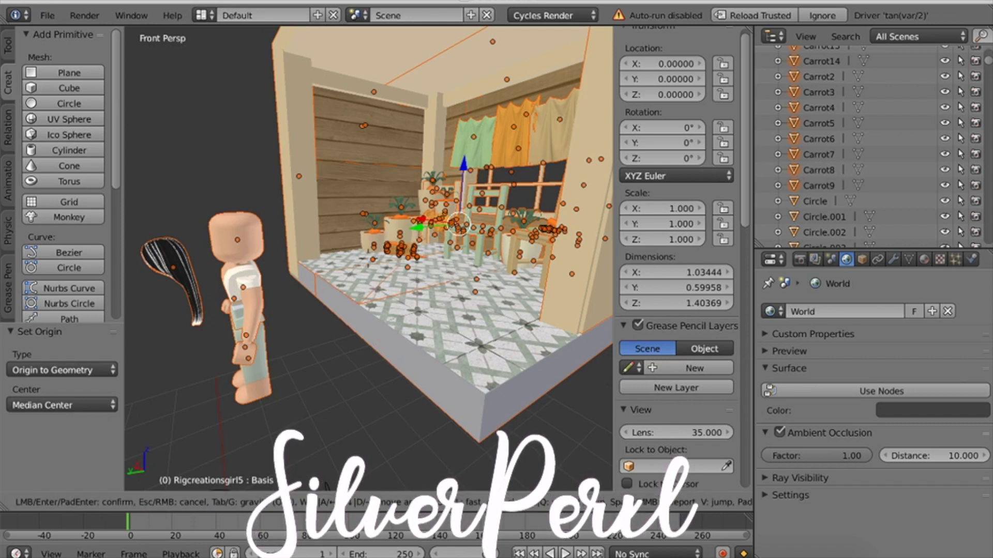
key("s")
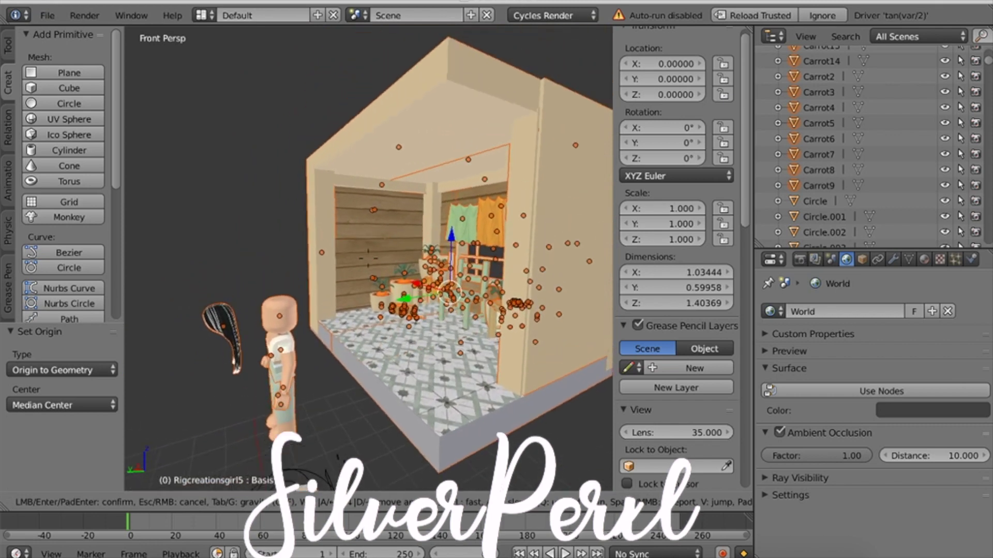
left_click(368, 261)
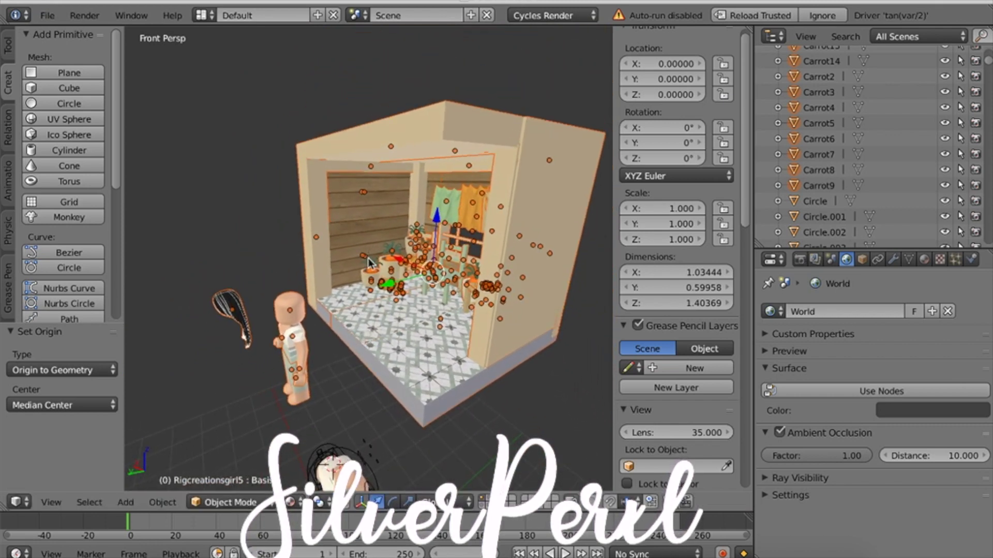
key("Up")
key("Up")
key("shift+f")
left_click(369, 260)
left_click(547, 486)
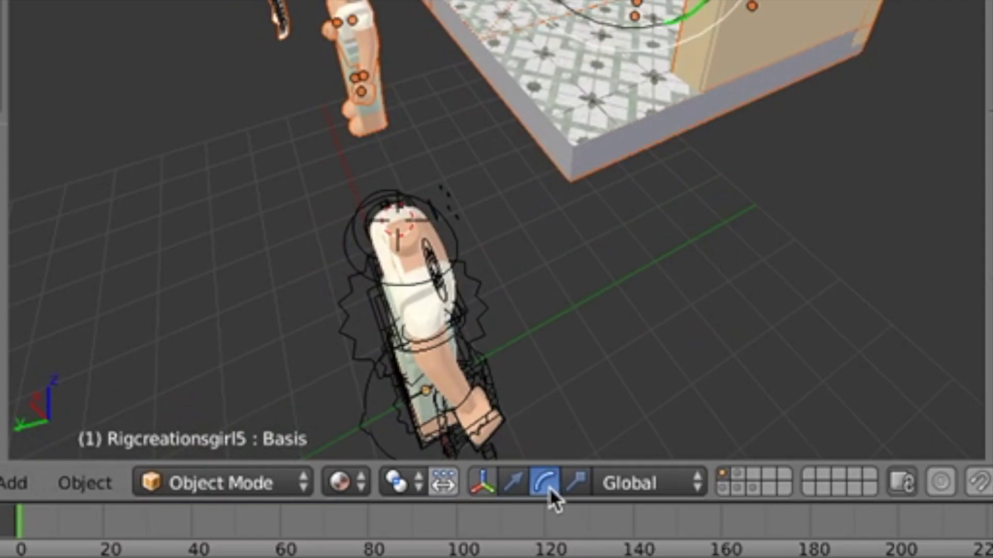
left_click_drag(428, 245, 507, 178)
left_click_drag(453, 245, 477, 241)
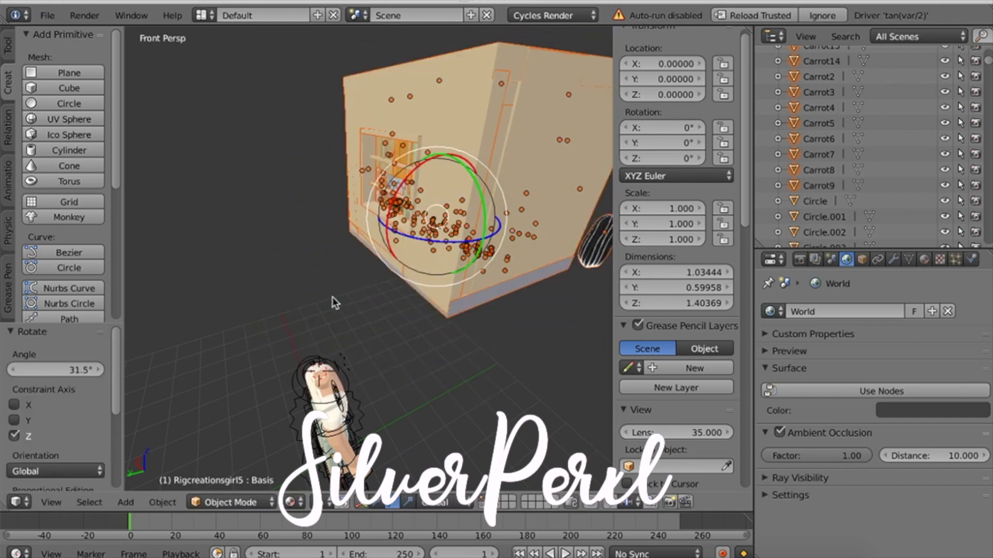
left_click(377, 505)
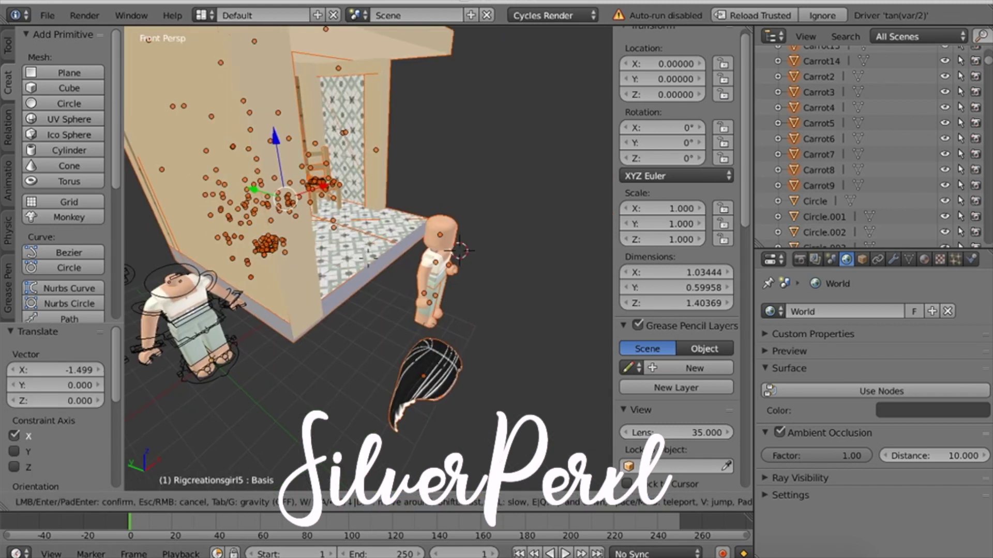
- Select the imported character's arms, torso and legs and delete them, keeping the head
key("w")
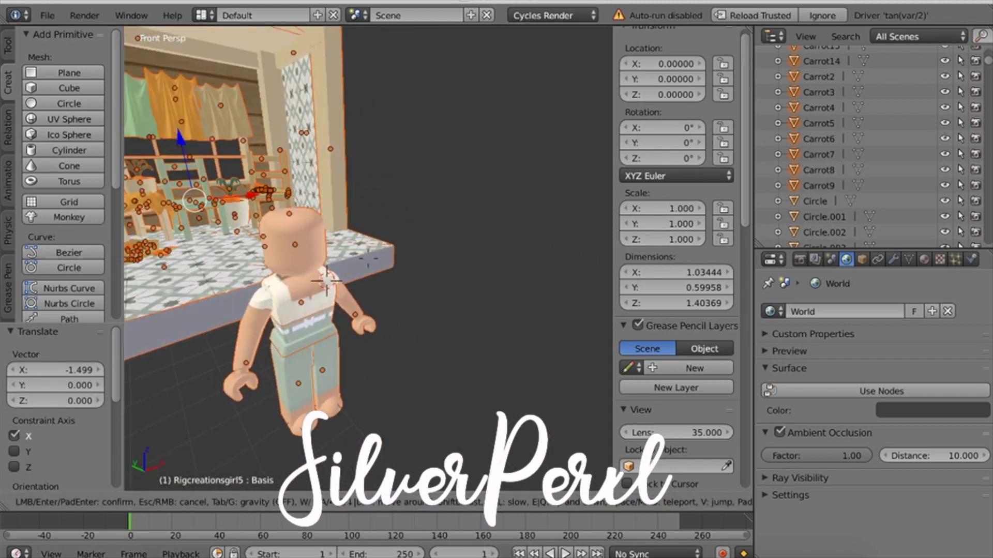
left_click(368, 269)
left_click(404, 310)
right_click(404, 309)
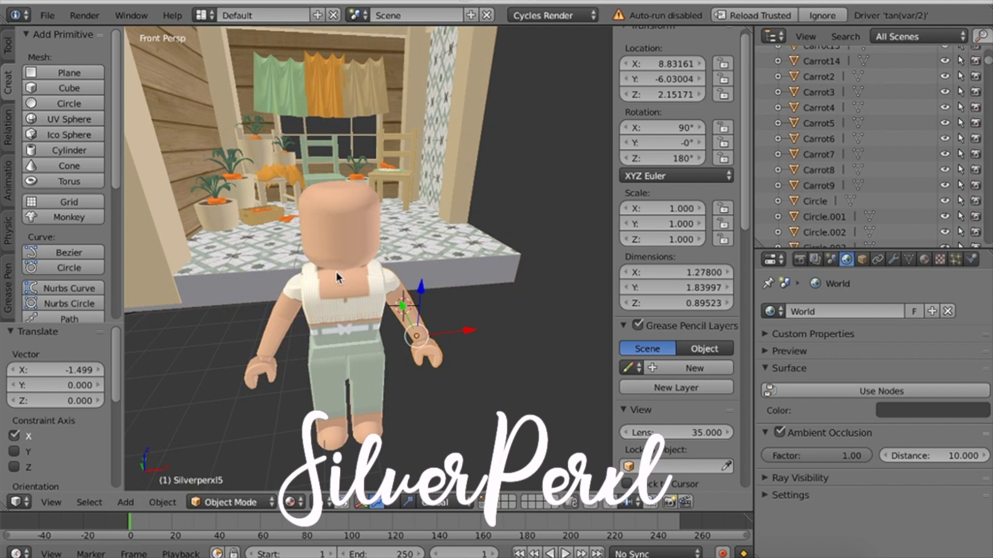
right_click(339, 295)
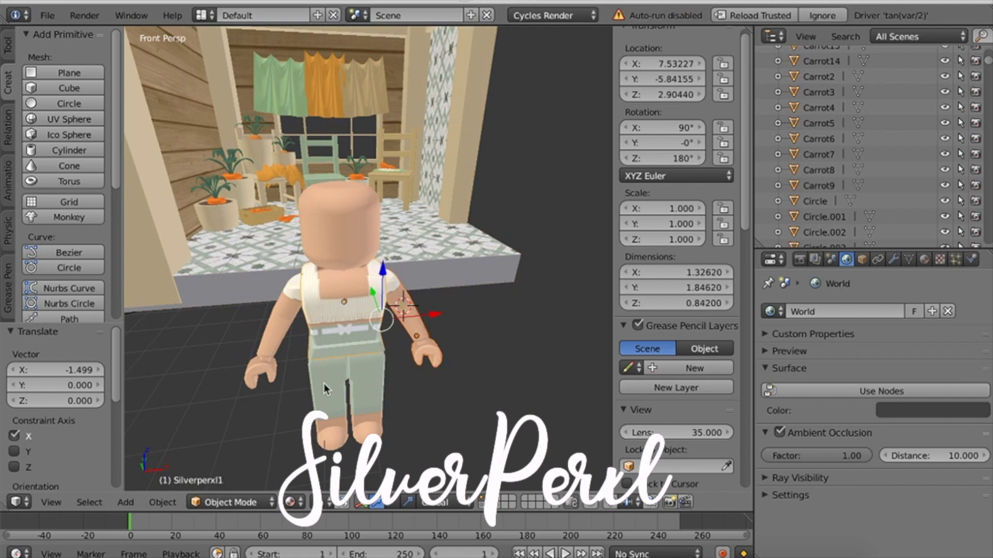
right_click(362, 391)
right_click(274, 325)
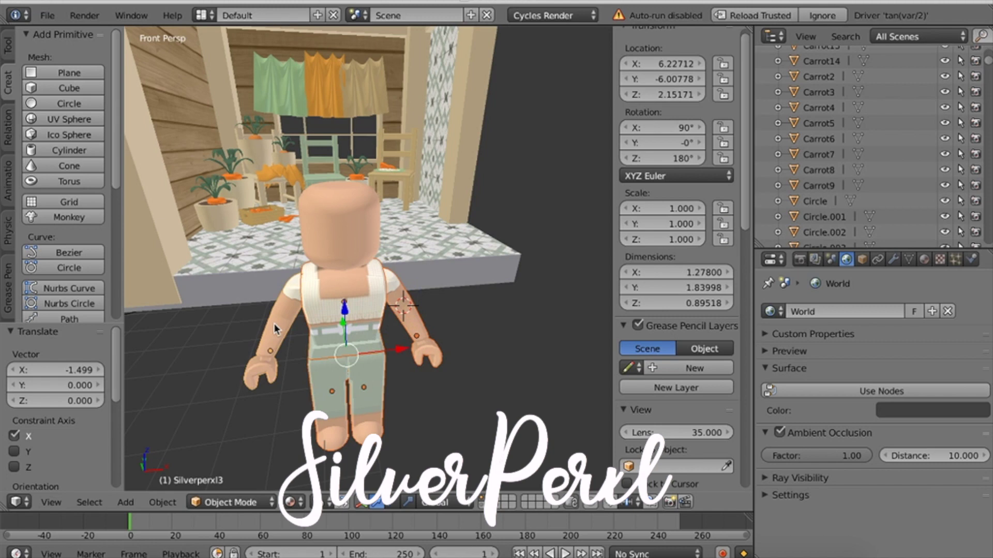
key("x")
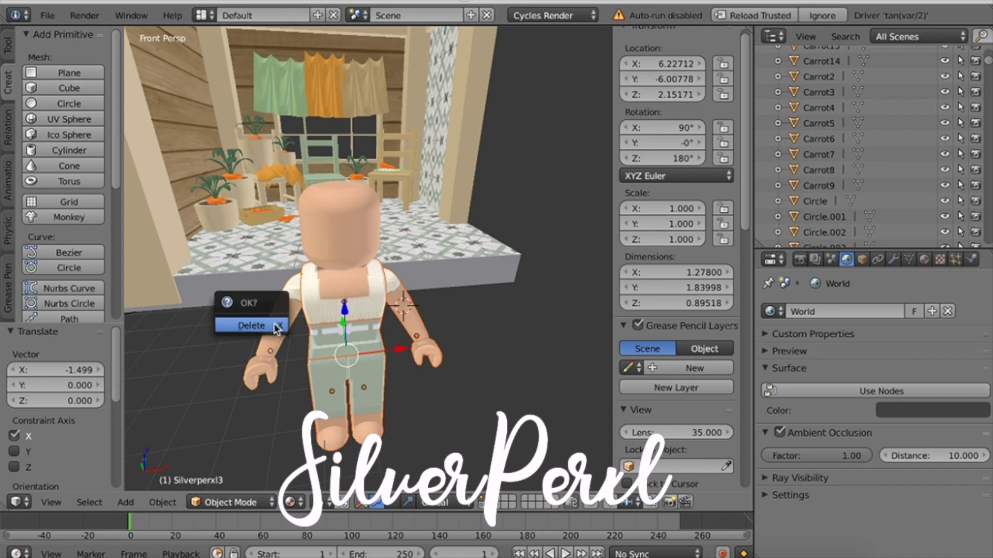
left_click(276, 327)
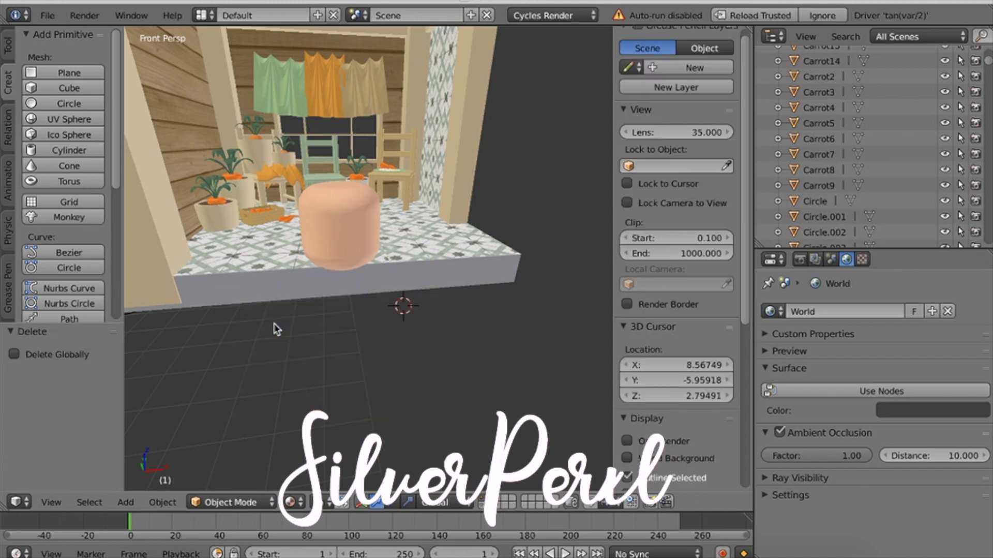
- Move the black wig onto the imported head, at about X 7.49, Y -5.70, Z 3.98
key("shift+f")
key("s")
key("w")
key("s")
left_click(368, 261)
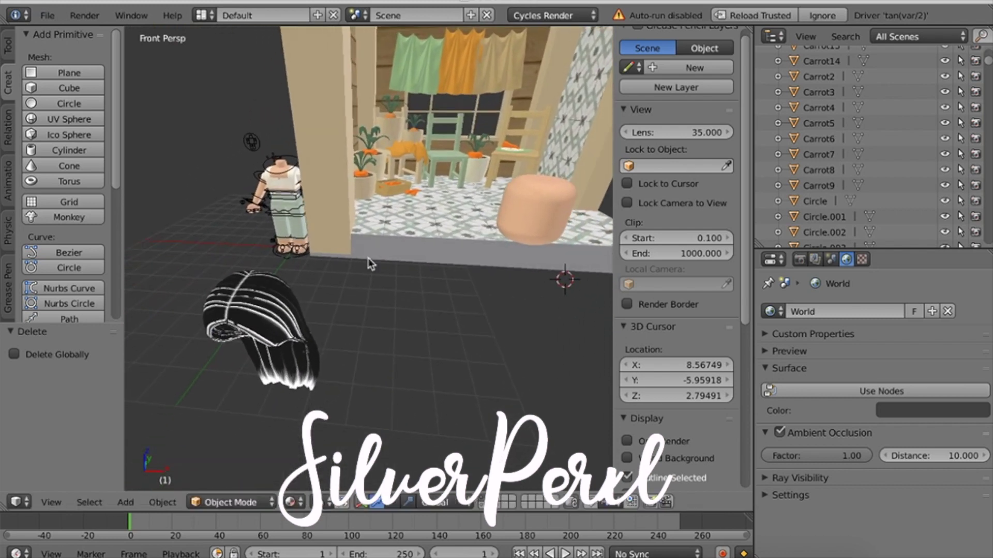
left_click(268, 296)
right_click(269, 297)
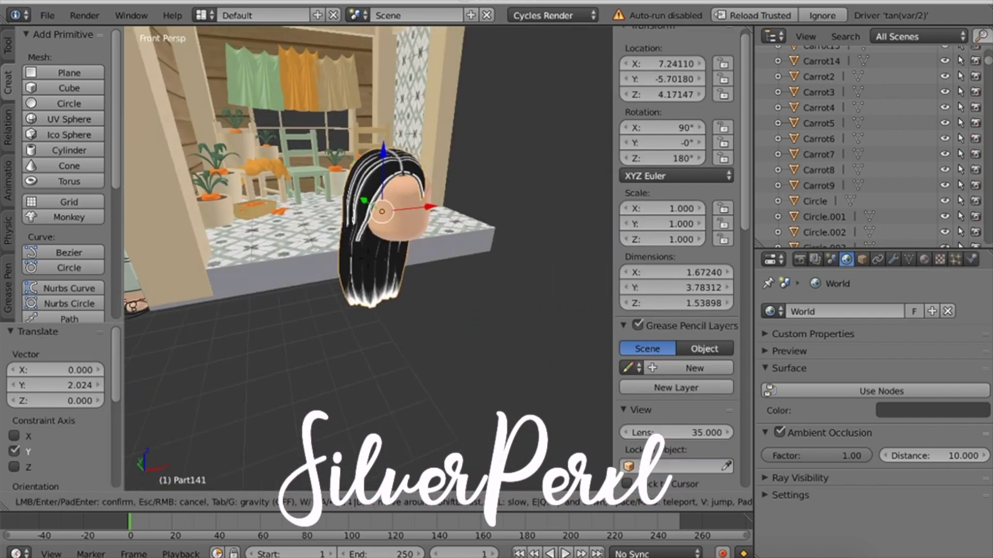
scroll(381, 240, "up", 4)
key("Up")
left_click_drag(384, 221, 405, 222)
left_click_drag(349, 163, 349, 178)
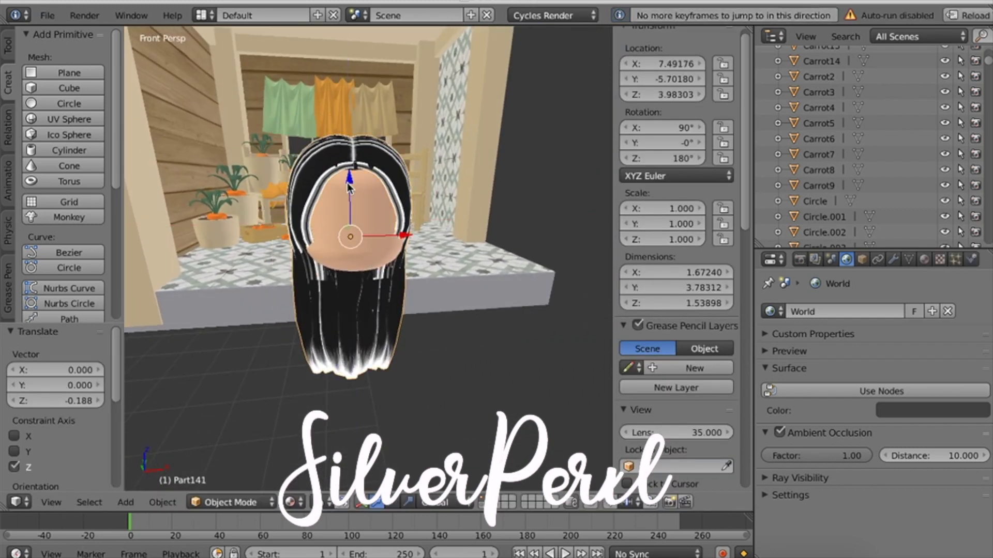
- Fine-tune the wig's fit on the head by shifting it to about X 7.522, Y -5.559
key("shift+f")
left_click_drag(325, 226, 316, 226)
left_click_drag(212, 226, 195, 224)
key("shift+f")
left_click_drag(393, 242, 398, 241)
key("shift+f")
key("w")
key("a")
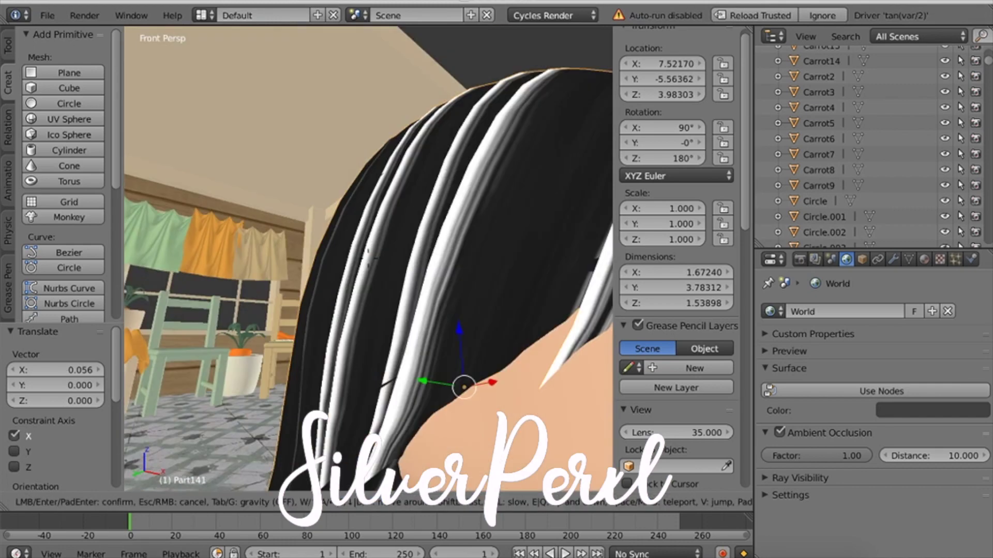
left_click(368, 258)
left_click_drag(293, 331, 288, 332)
- Select the Rig armature under WomanRig and move it 4.930 along X into the room
key("shift+f")
key("d")
key("s")
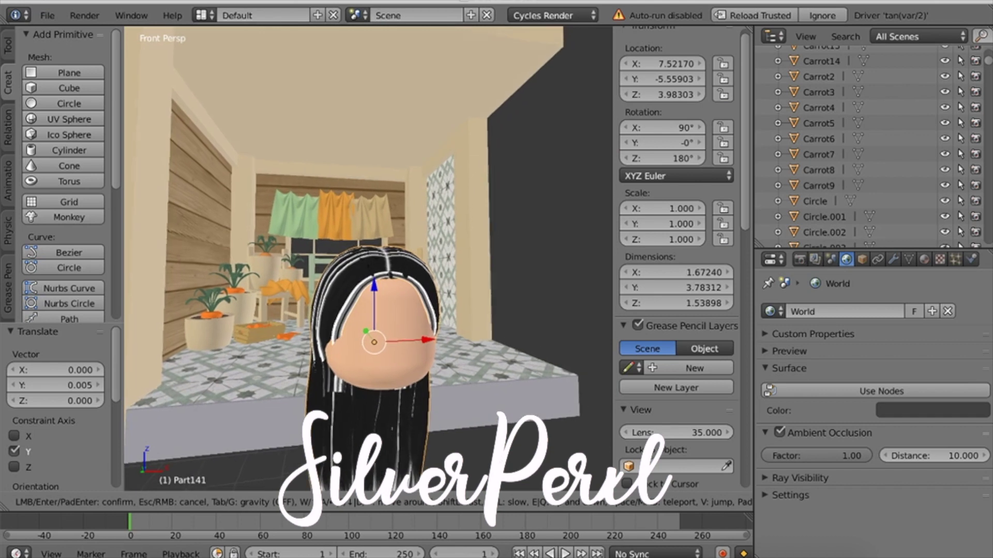
key("a")
key("Return")
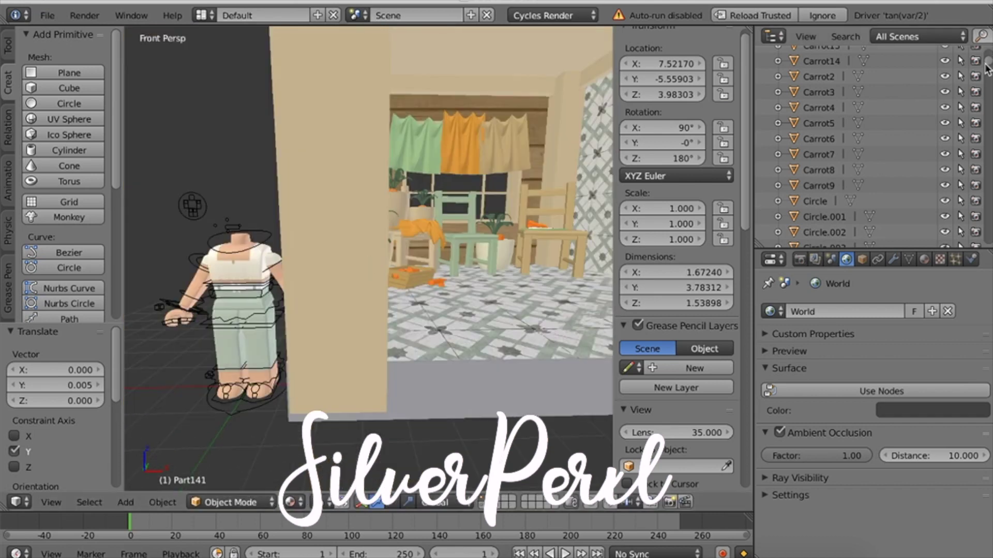
left_click_drag(986, 65, 985, 237)
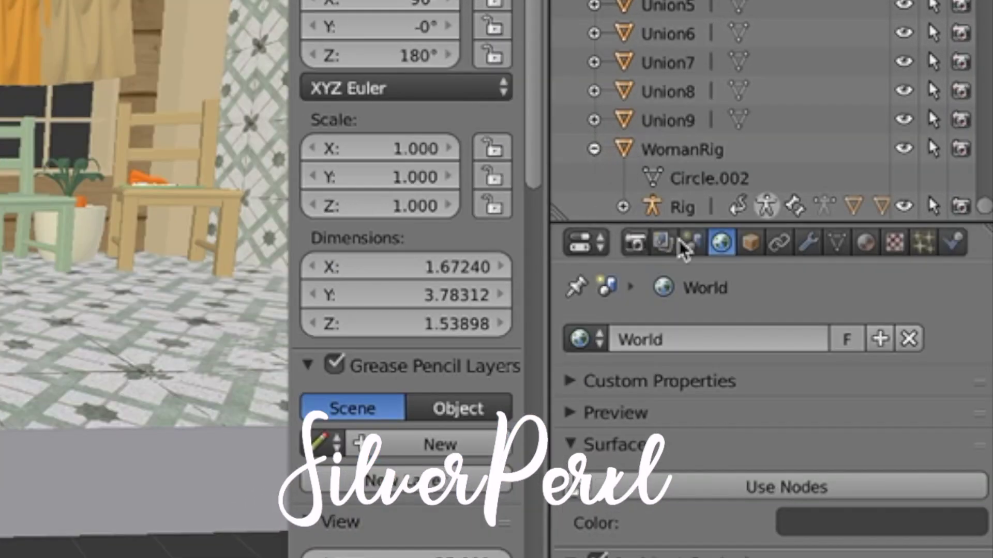
left_click(594, 149)
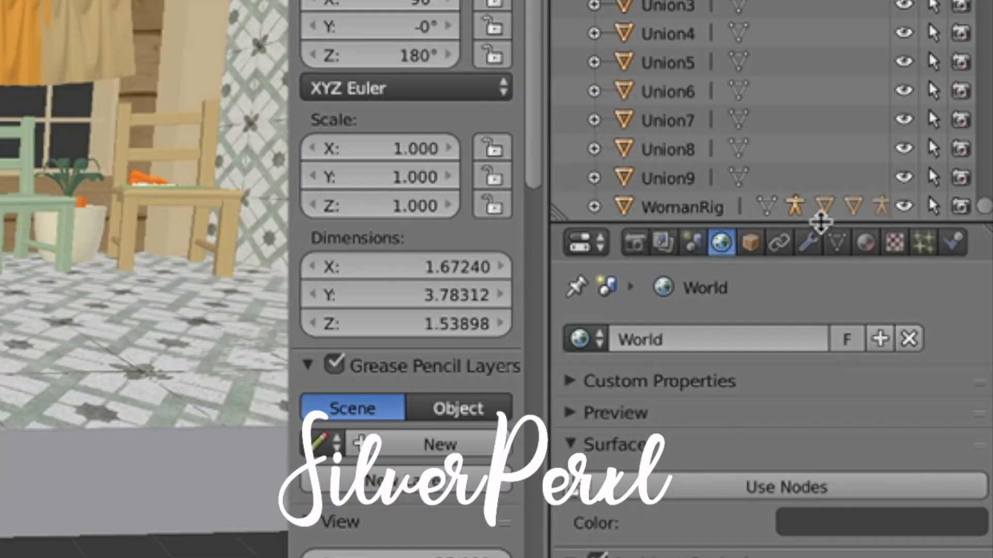
left_click(594, 207)
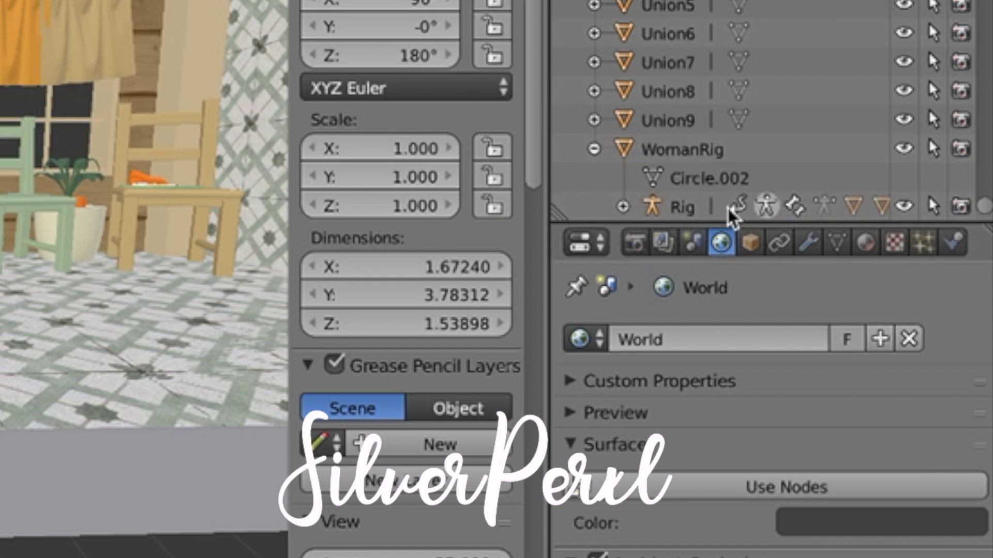
left_click(765, 210)
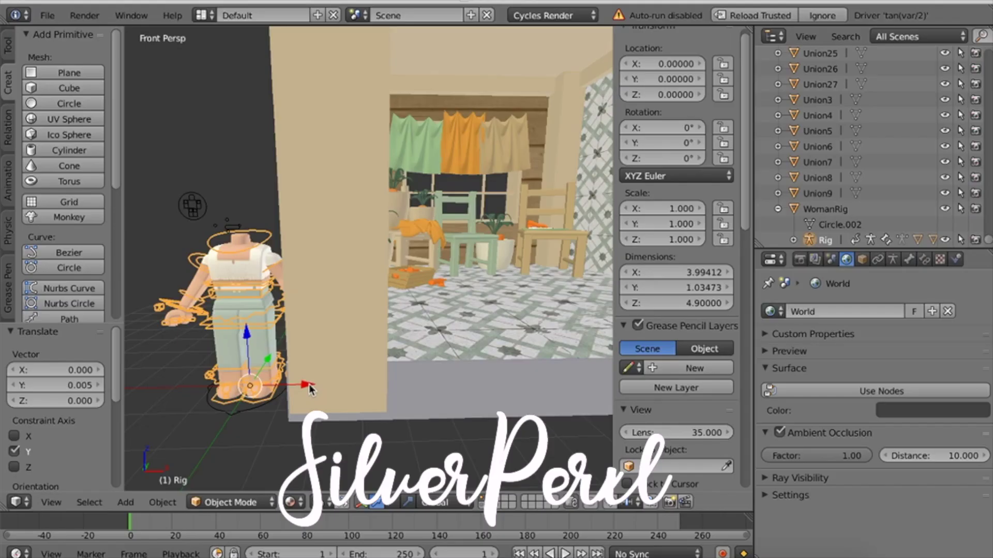
key("g")
key("x")
left_click_drag(488, 379, 490, 380)
- Raise the rig 2.356 along Z so its feet stand on the room's tiled floor
key("shift+f")
key("w")
key("e")
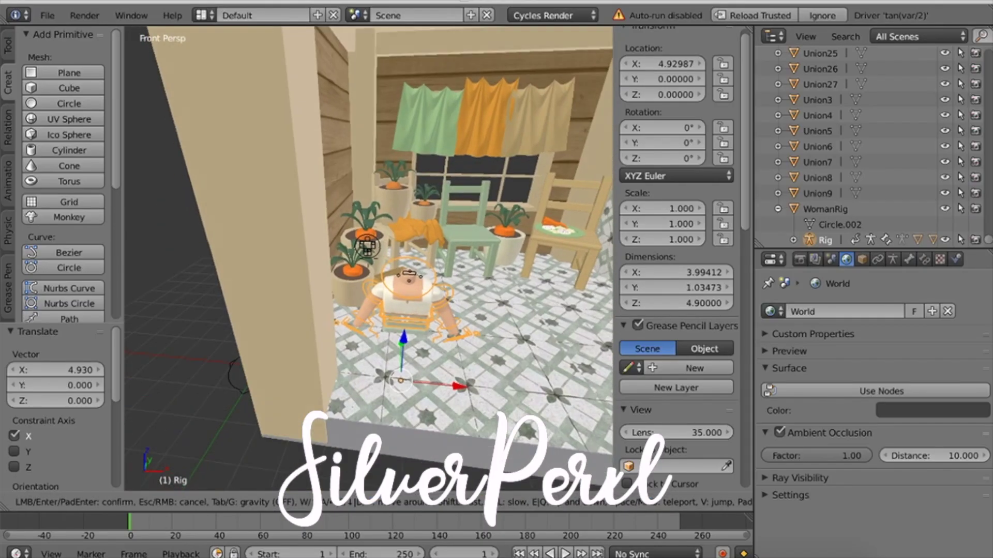
left_click(369, 258)
left_click_drag(411, 313, 425, 264)
- Move the rig deeper into the room to about Y 2.25 and shift it 1.848 along X
key("shift+f")
key("w")
key("s")
left_click(368, 259)
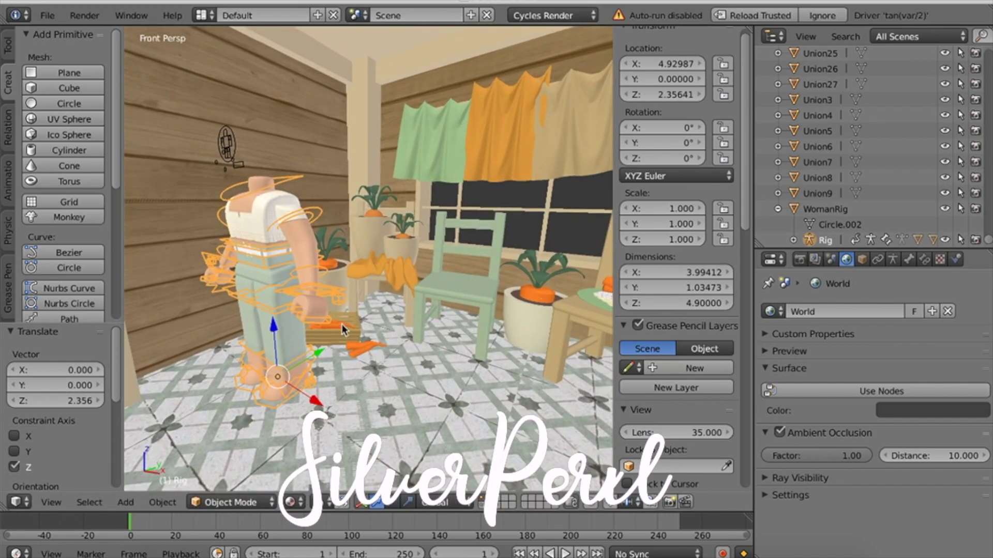
key("g")
key("x")
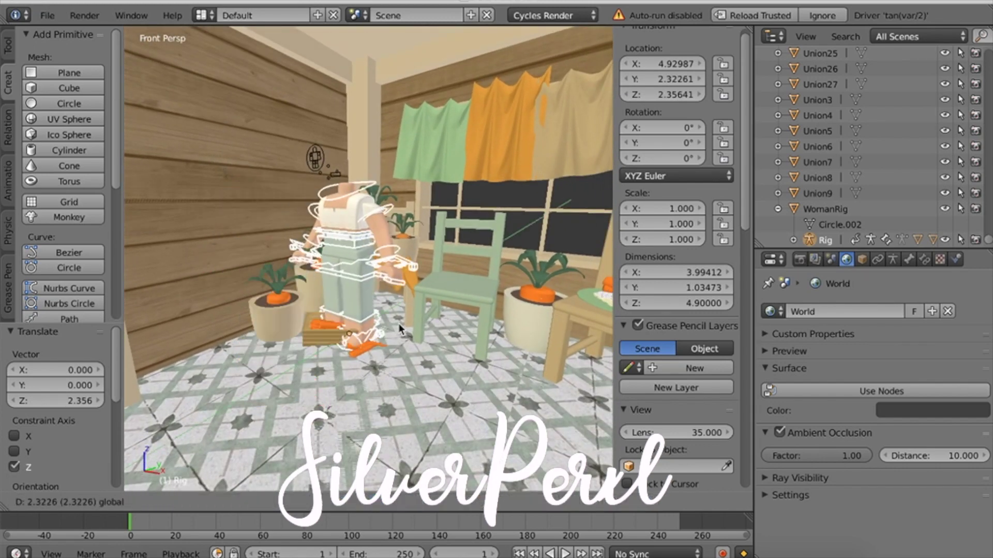
left_click(427, 341)
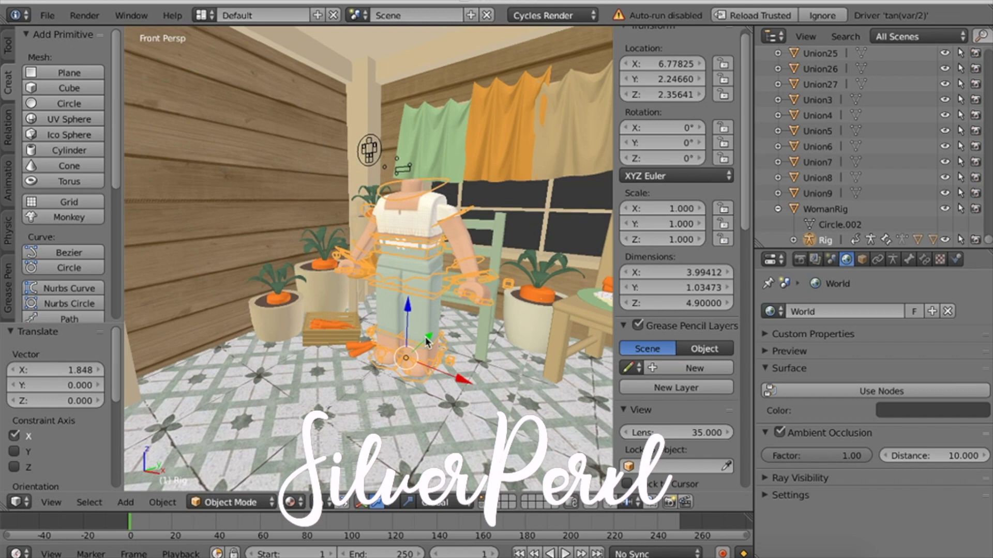
- Place the rig in front of the green chair by moving it to about X 7.539, Y 2.814
key("shift+f")
key("d")
left_click(368, 259)
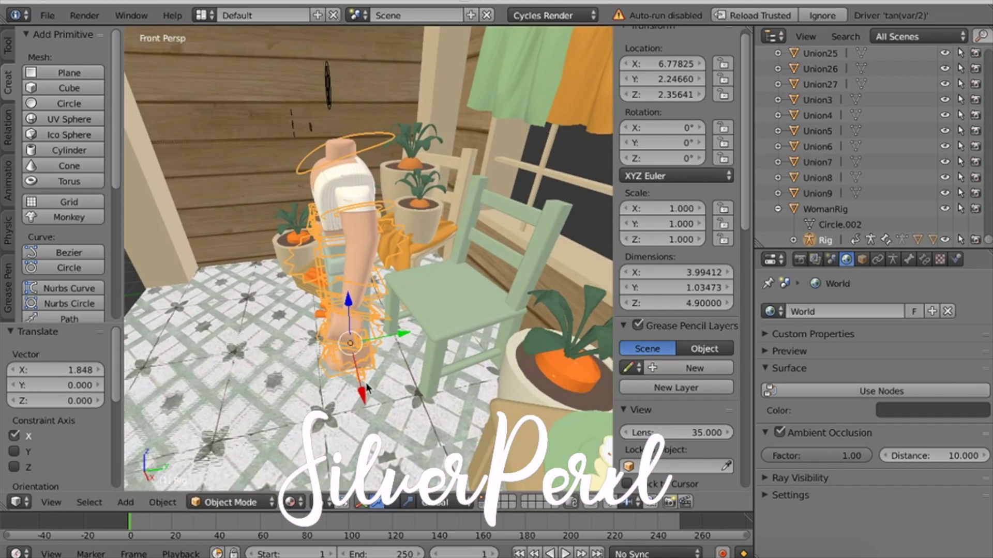
key("g")
key("y")
left_click(384, 353)
key("g")
key("x")
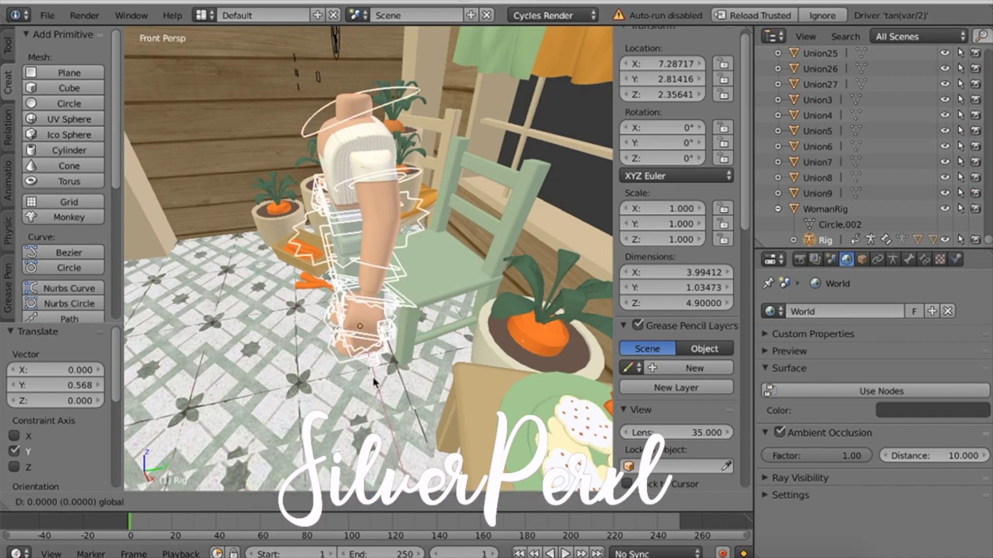
left_click(377, 381)
- Switch the rig's armature to Pose Mode
key("shift+f")
key("a")
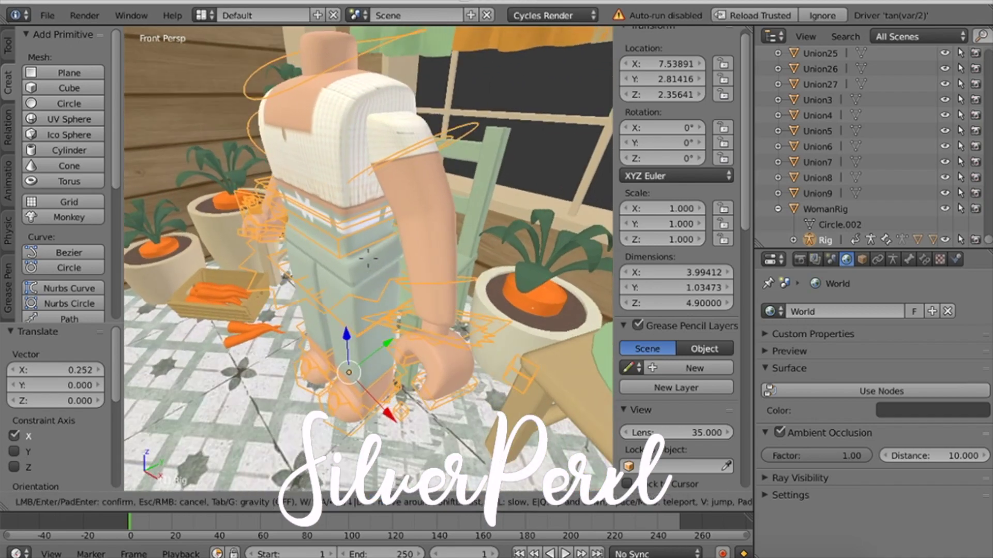
key("s")
left_click(368, 259)
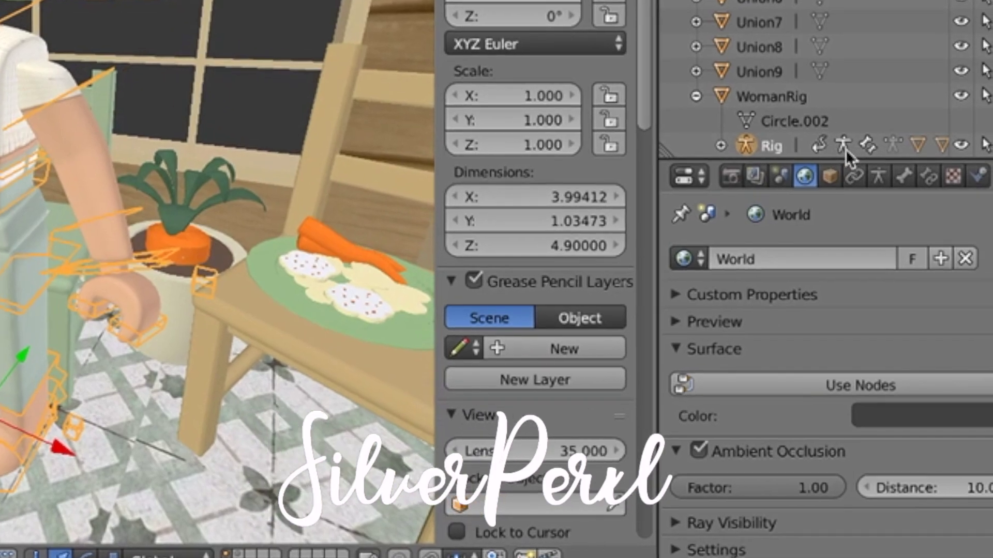
left_click(845, 149)
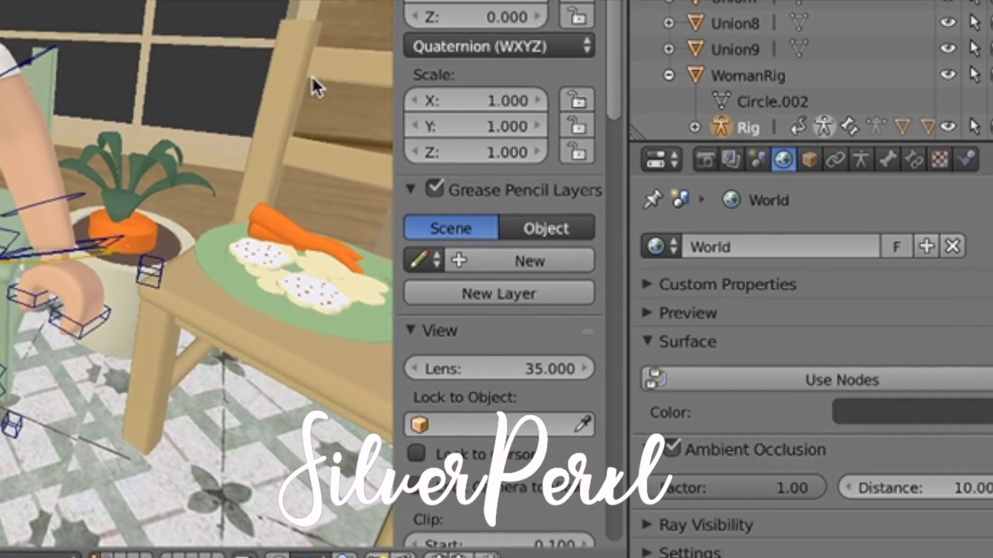
key("shift+f")
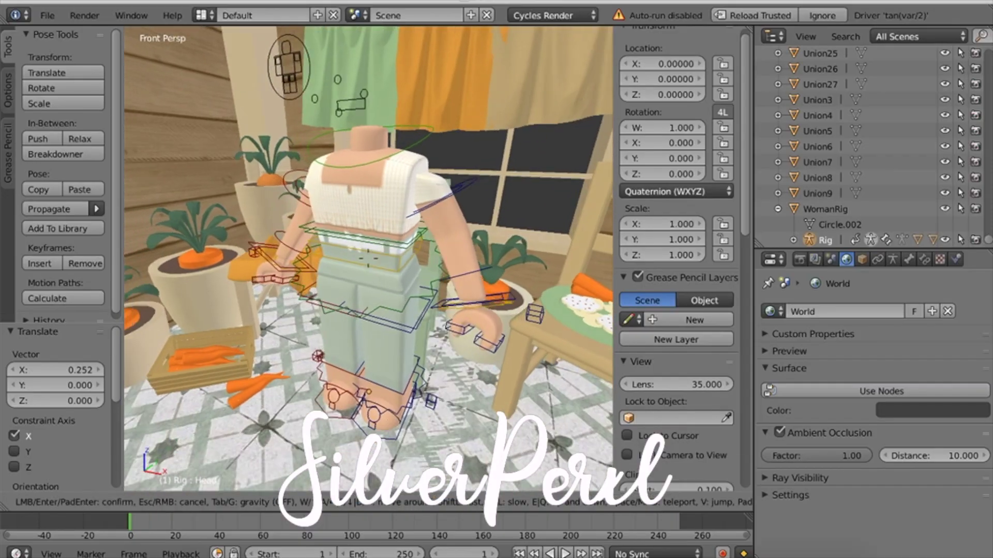
- Rotate the rig's left upper leg bone about -97.6° around the X axis to raise the leg forward
key("w")
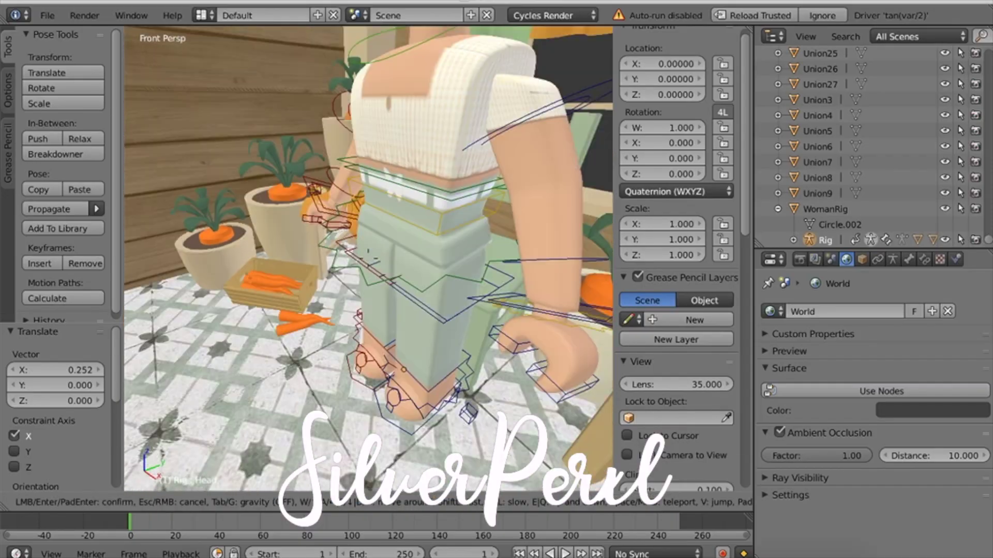
key("s")
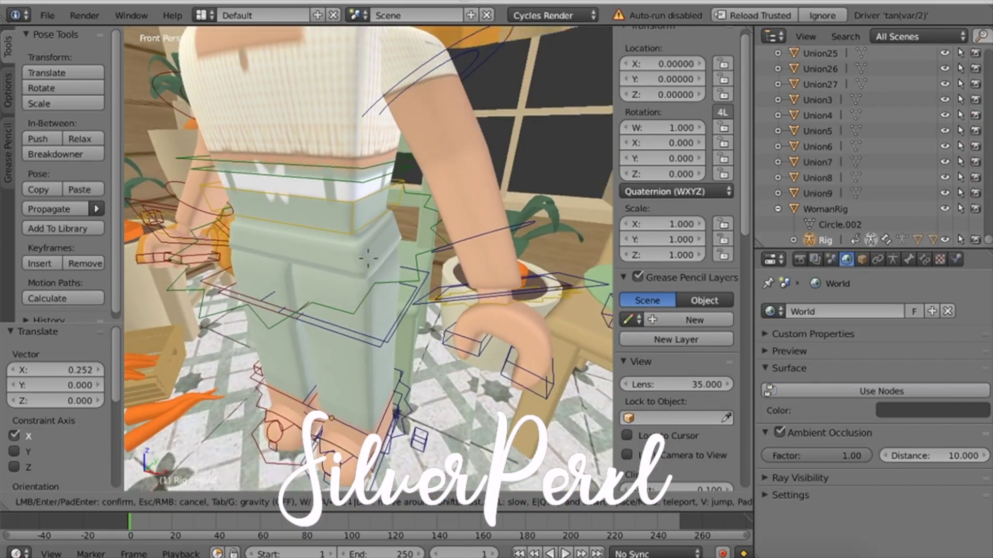
left_click(368, 259)
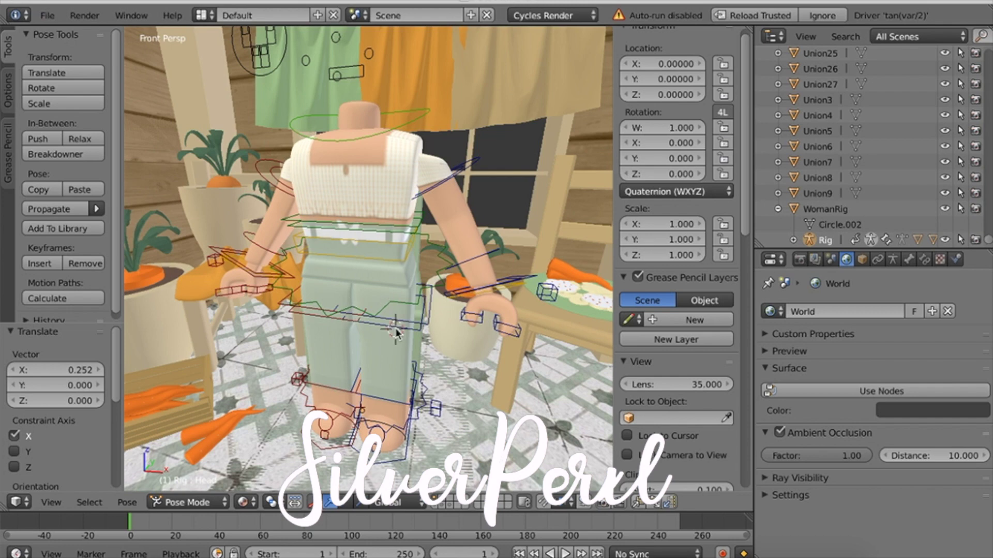
left_click(395, 403)
key("shift+f")
key("w")
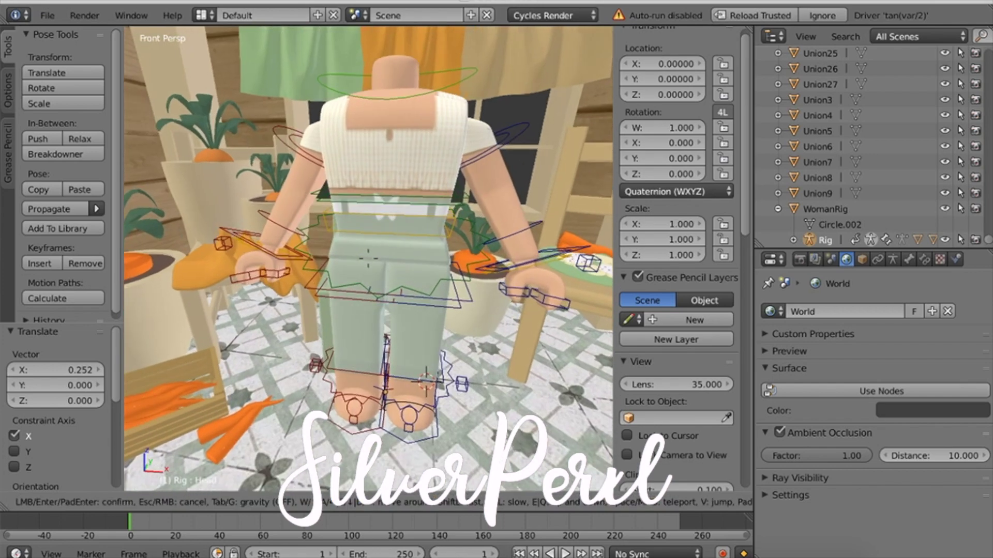
key("s")
left_click(368, 259)
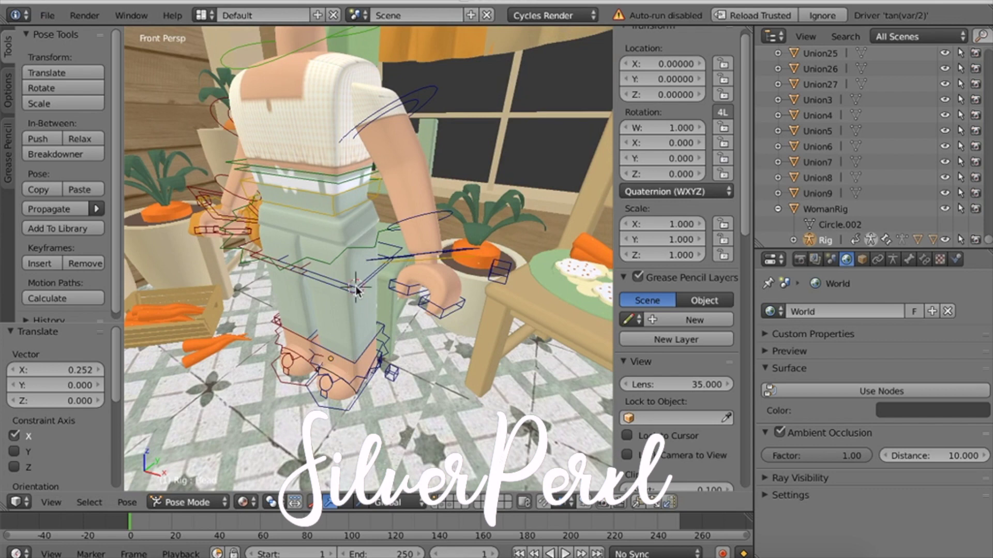
right_click(356, 290)
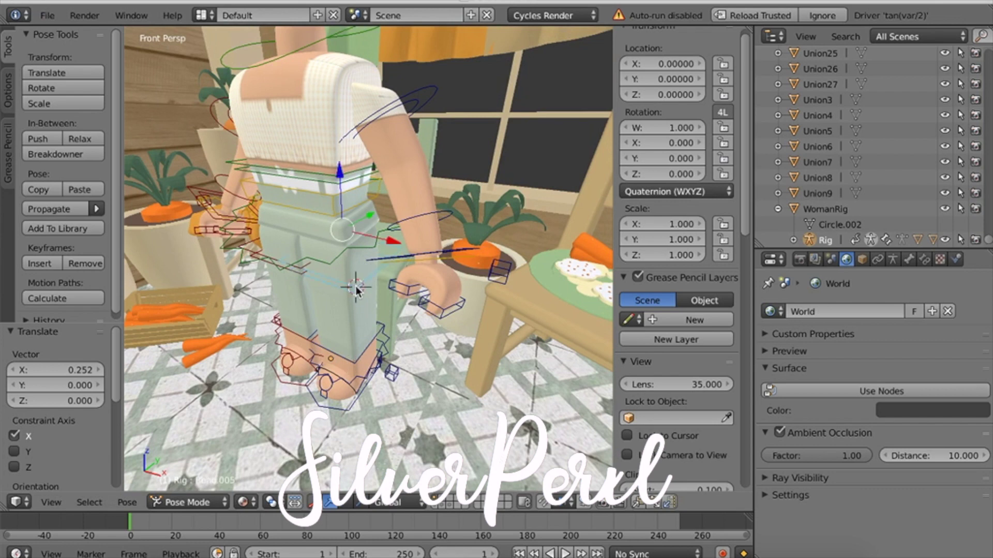
left_click(345, 505)
left_click_drag(309, 222, 343, 182)
- Rotate the rig's right upper leg bone about -81.8° around the X axis to raise it forward
key("shift+f")
key("a")
key("w")
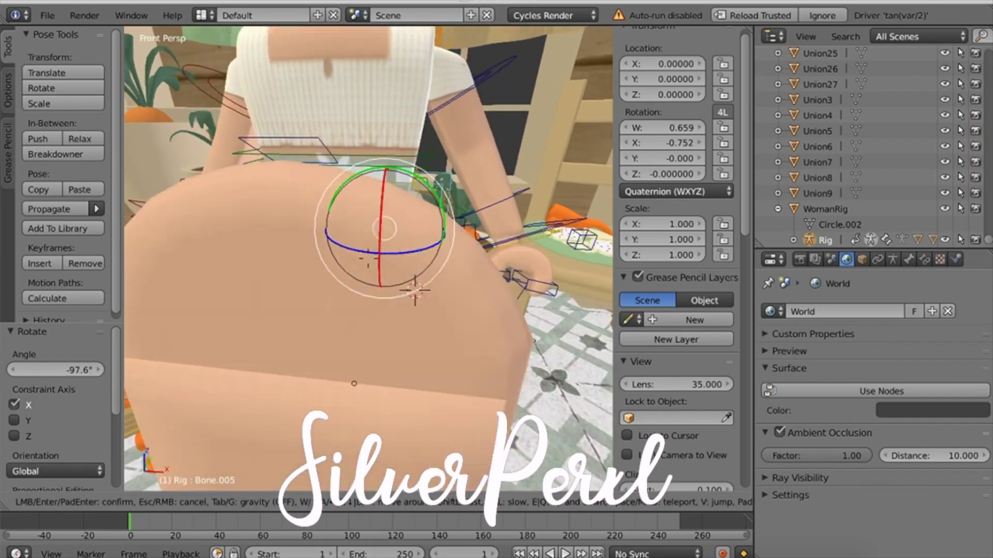
left_click(360, 260)
- Switch the rig to Object Mode and move it back over the green chair's seat, to about Y 4.210
key("shift+f")
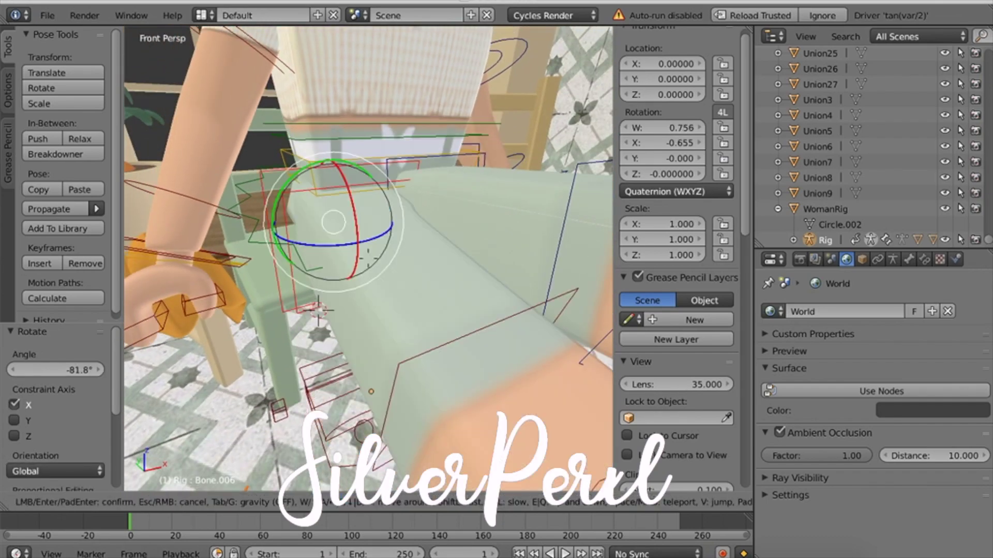
key("s")
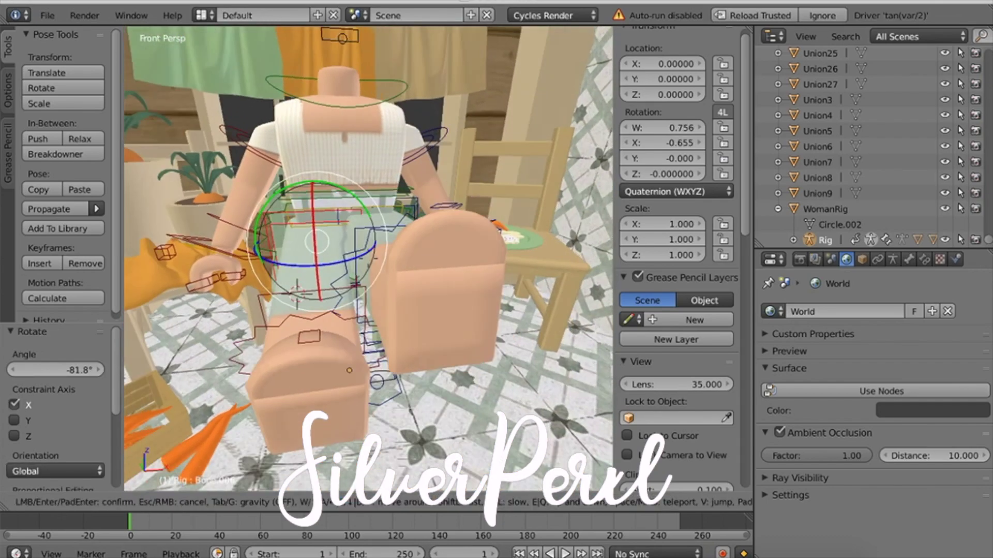
key("d")
left_click(366, 259)
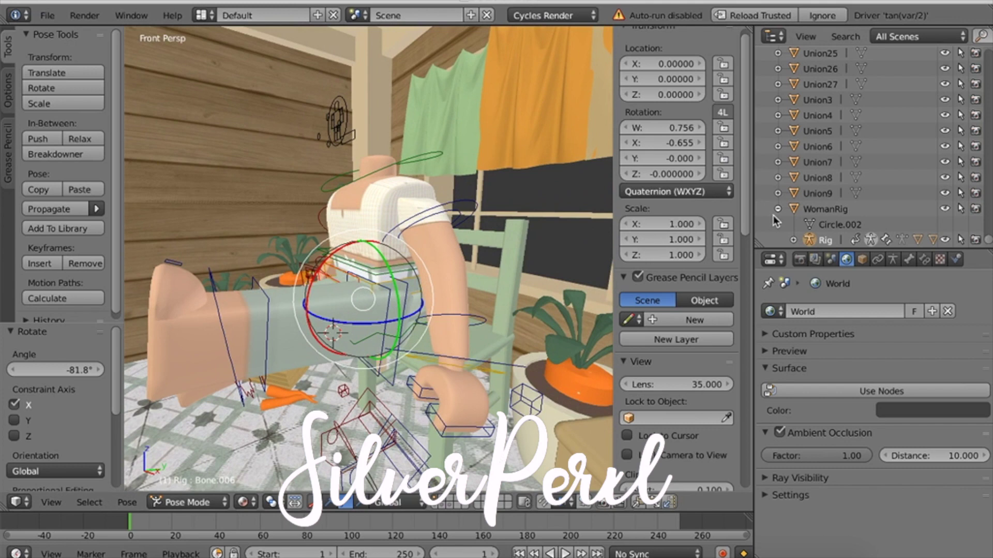
key("ctrl+Tab")
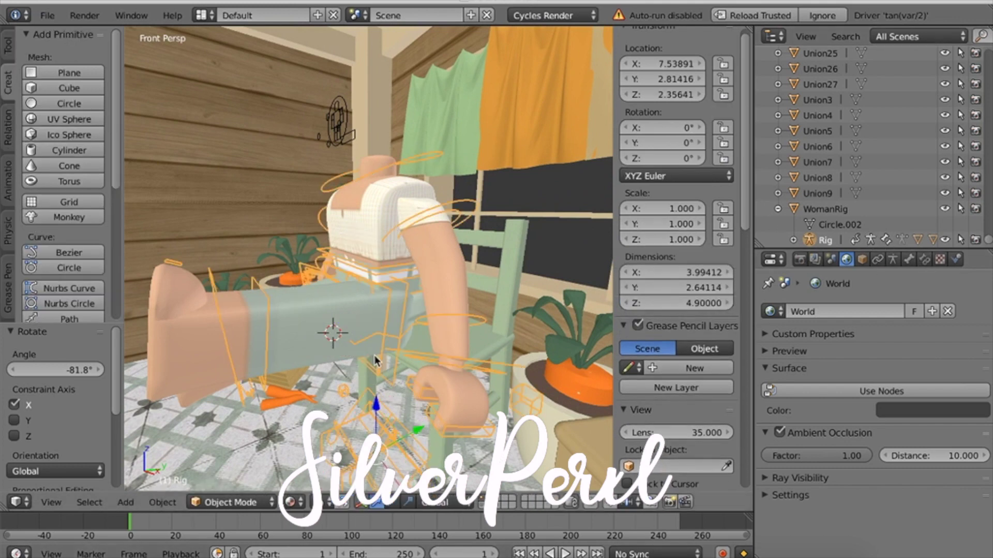
left_click_drag(419, 433, 443, 424)
key("shift+f")
left_click(368, 259)
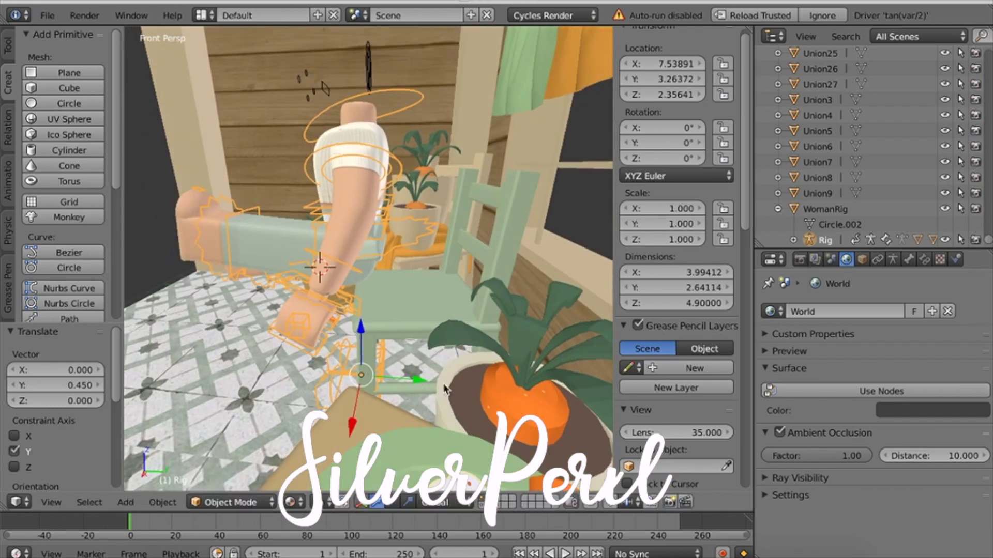
left_click_drag(420, 380, 479, 383)
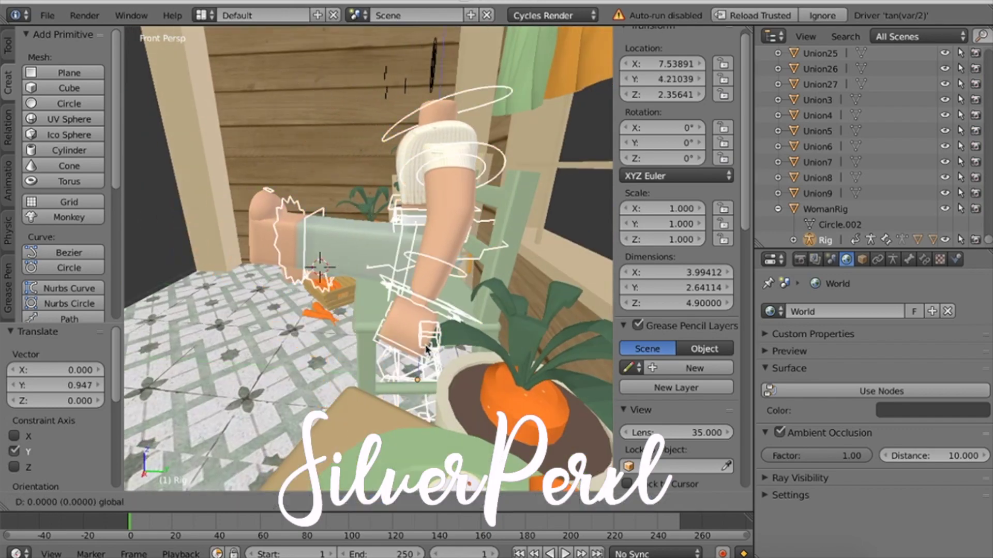
- Lower the rig onto the chair seat to about Z 1.903 and shift it -0.171 along X
left_click_drag(422, 336, 422, 368)
key("shift+f")
key("a")
left_click(369, 259)
left_click_drag(427, 307, 414, 306)
- Return the rig to Pose Mode and bend its right lower leg down about 88.1° around the X axis
key("shift+f")
key("d")
key("s")
key("w")
key("a")
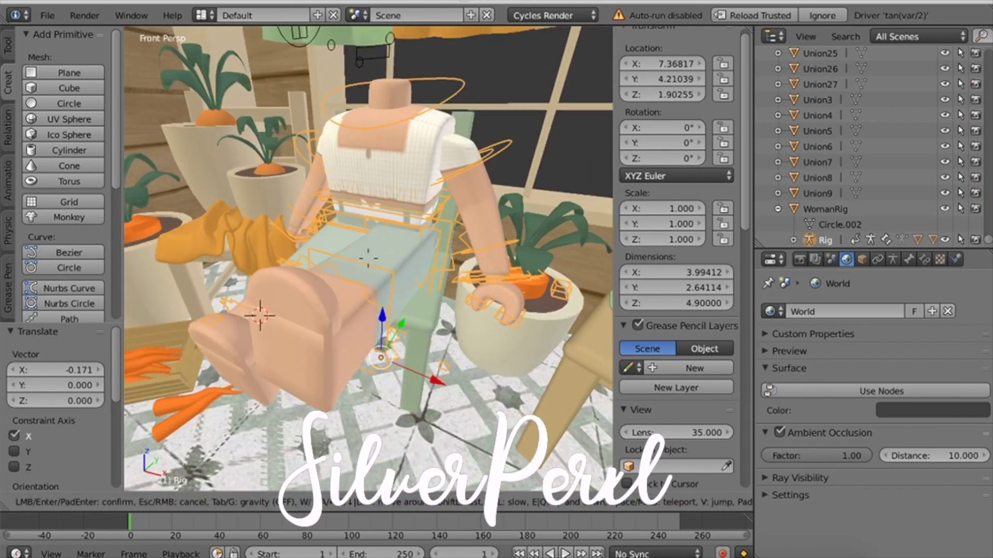
key("s")
left_click(368, 259)
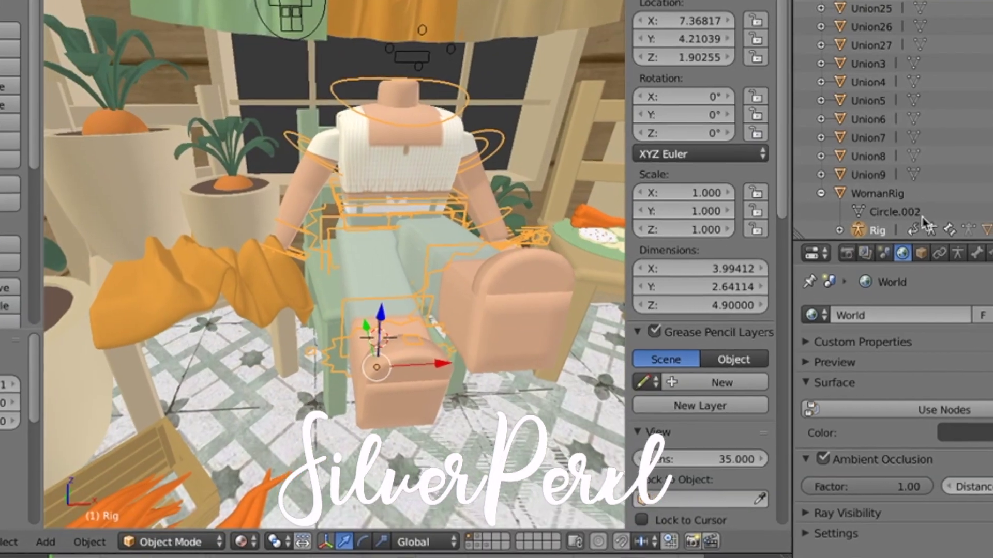
key("ctrl+Tab")
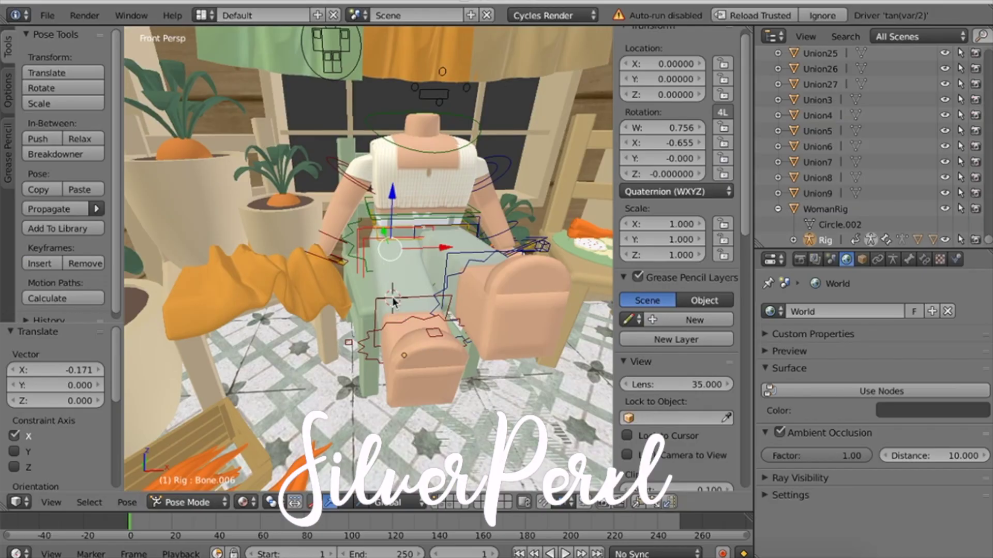
right_click(393, 300)
left_click(346, 502)
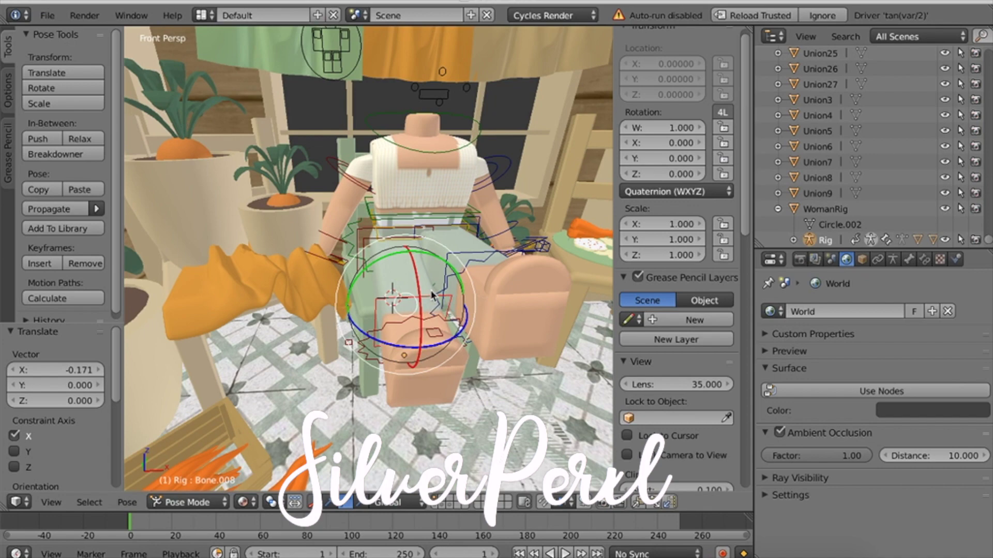
left_click_drag(417, 295, 424, 319)
- Bend the rig's left lower leg down about 67.2° around the X axis
key("shift+f")
key("d")
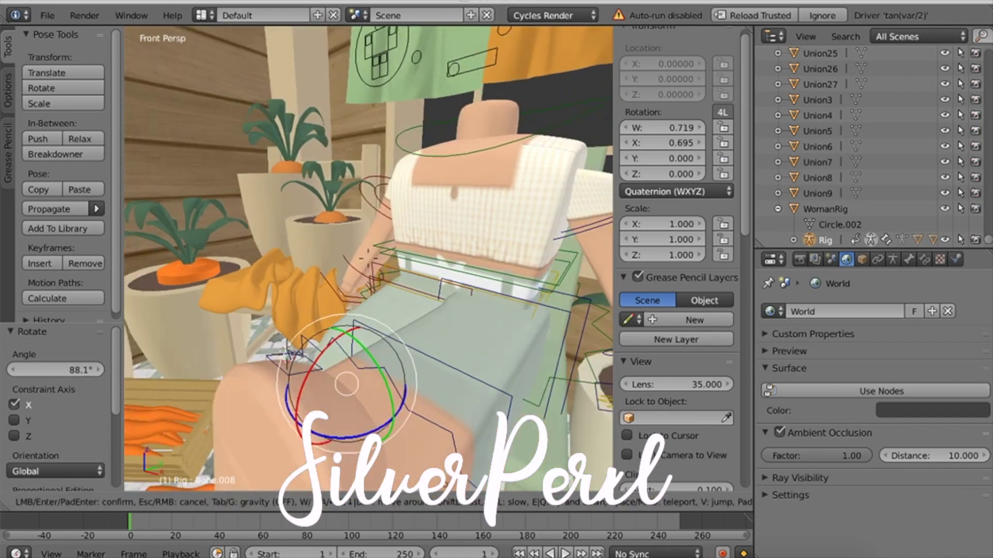
left_click(369, 259)
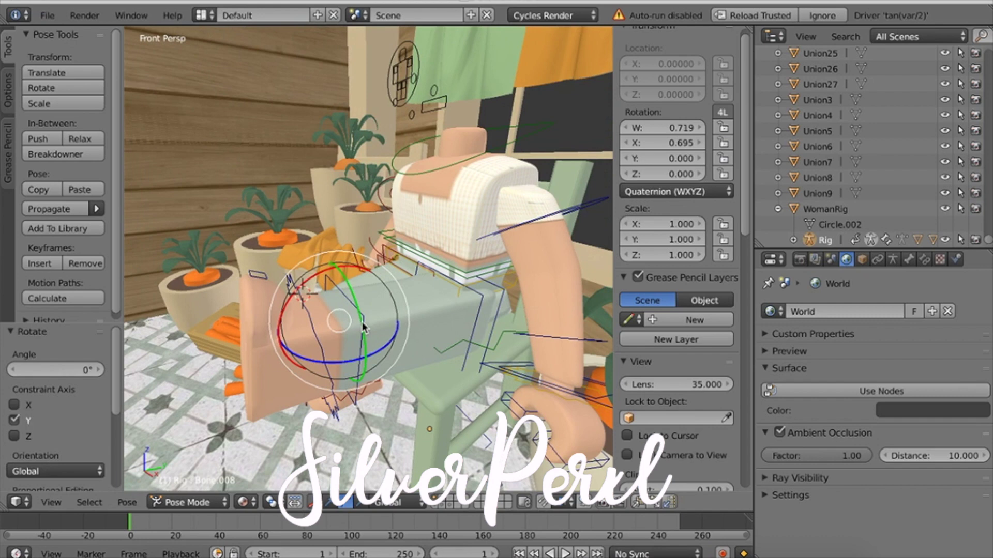
right_click(347, 302)
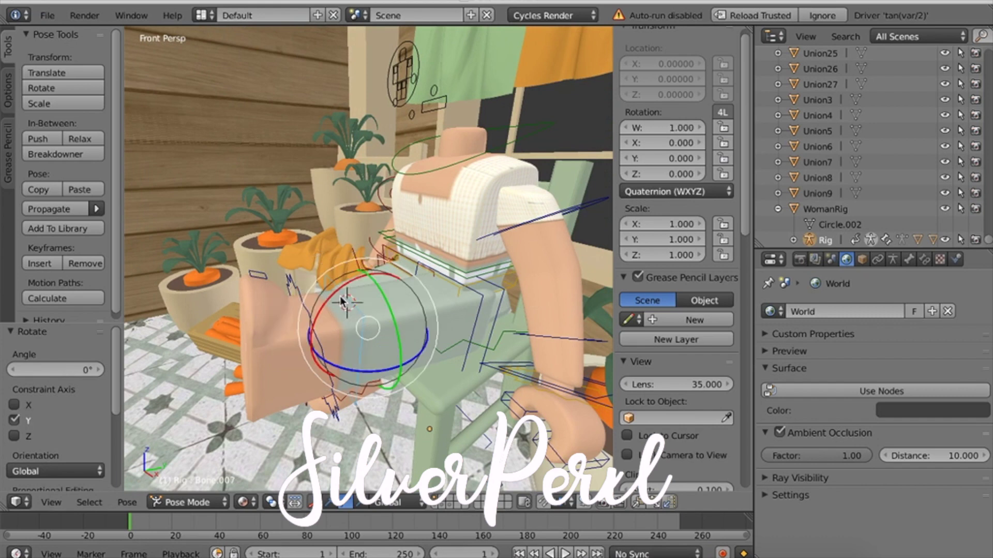
key("r")
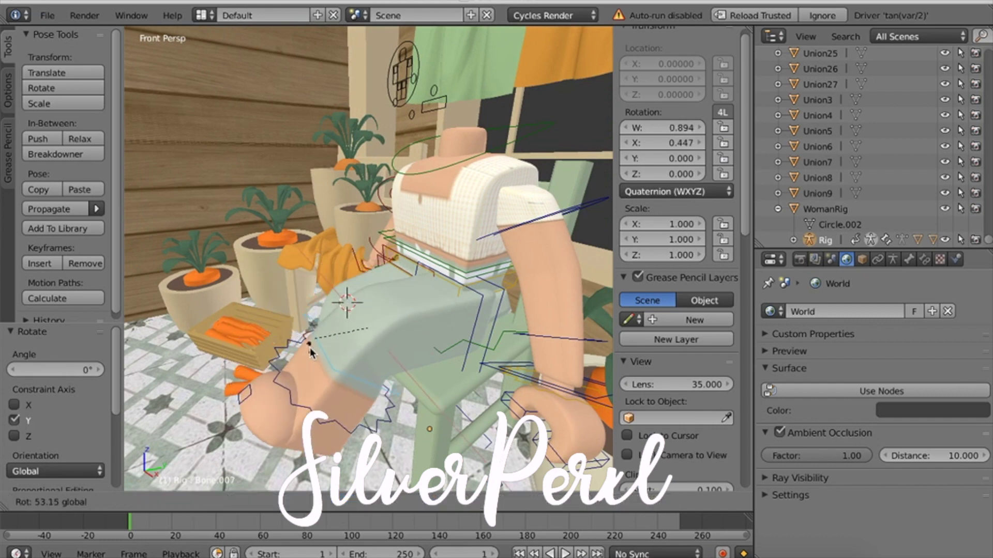
left_click(309, 359)
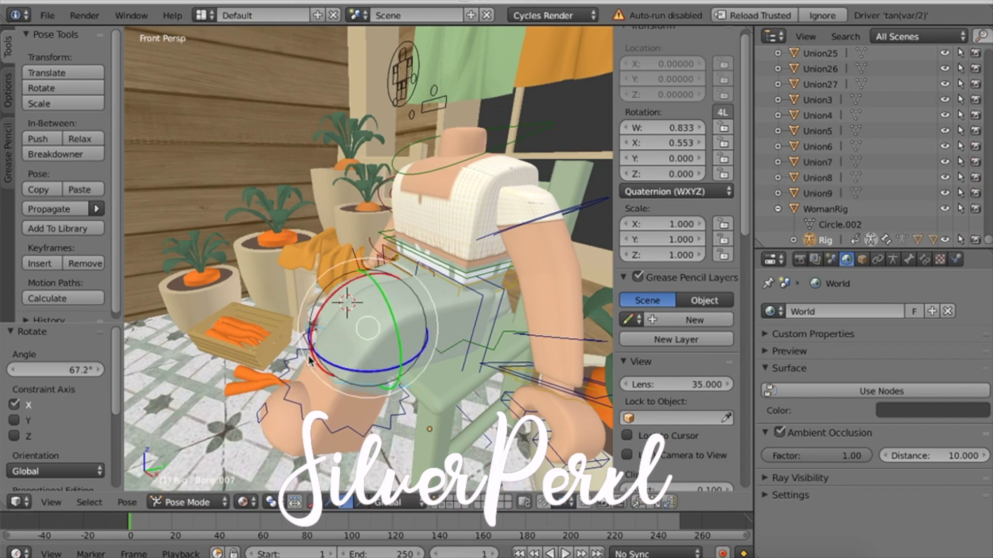
- Rotate the left lower leg a further 16.7° or so around the X axis
key("shift+f")
key("s")
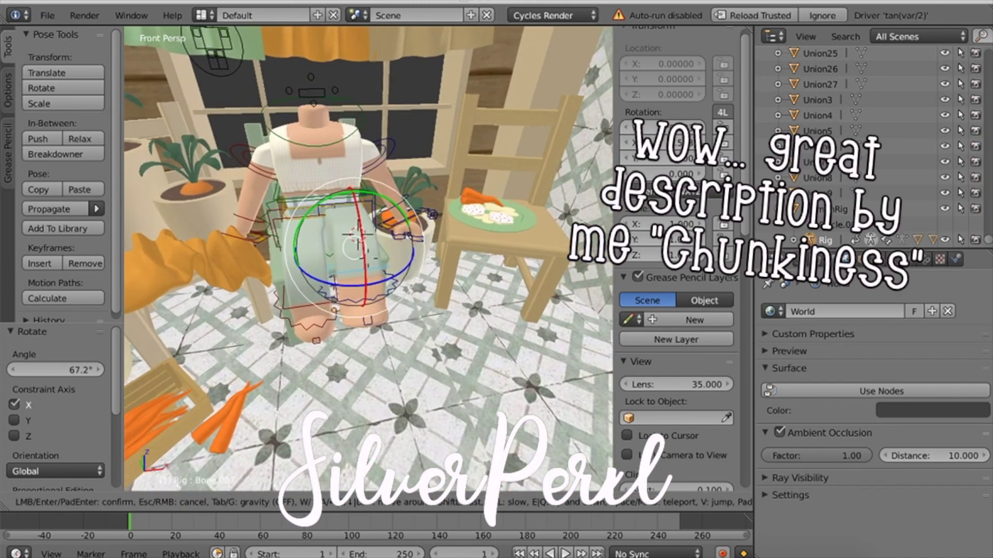
key("d")
key("w")
left_click(309, 246)
left_click(310, 258)
key("shift+f")
left_click(375, 237)
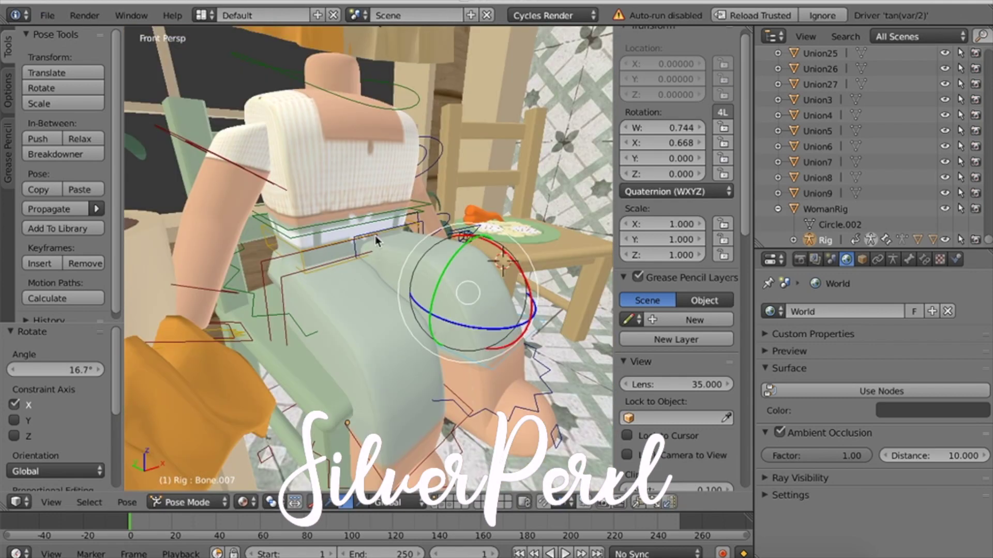
- Adjust the rig's right upper leg by rotating it about -8.26° around the X axis
right_click(300, 254)
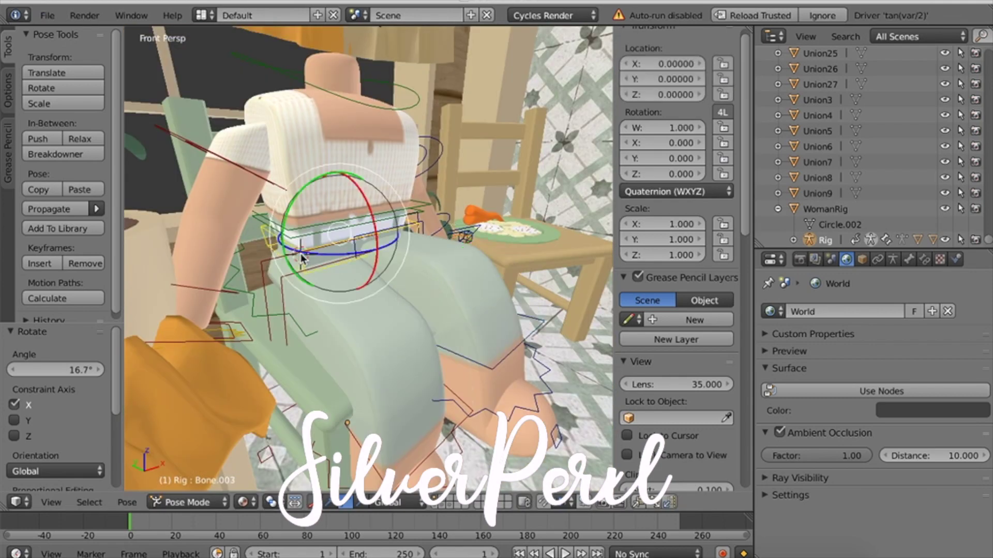
key("r")
key("x")
left_click(301, 253)
- Rotate the rig's left forearm bone about -76.2° around the X axis to raise the hand
key("shift+f")
key("d")
key("w")
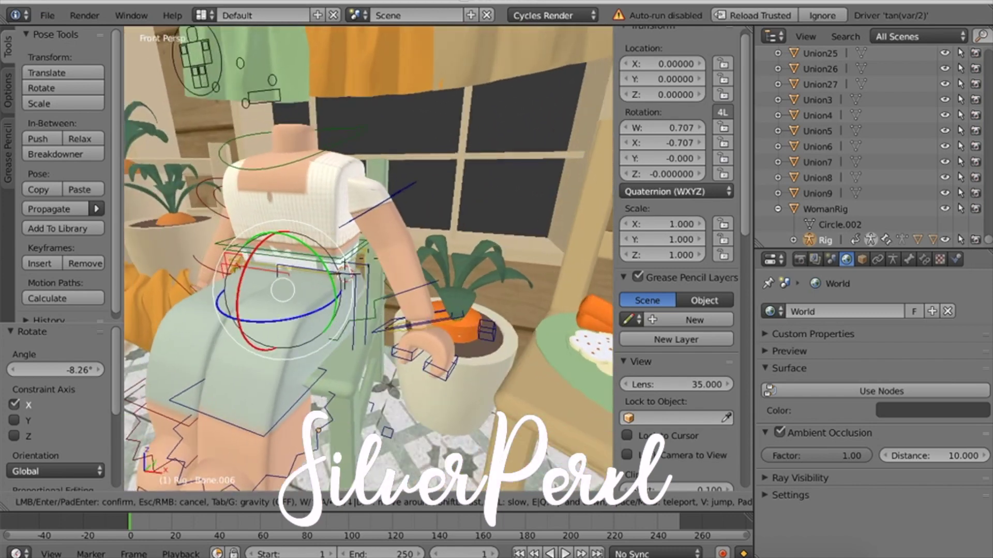
left_click(369, 259)
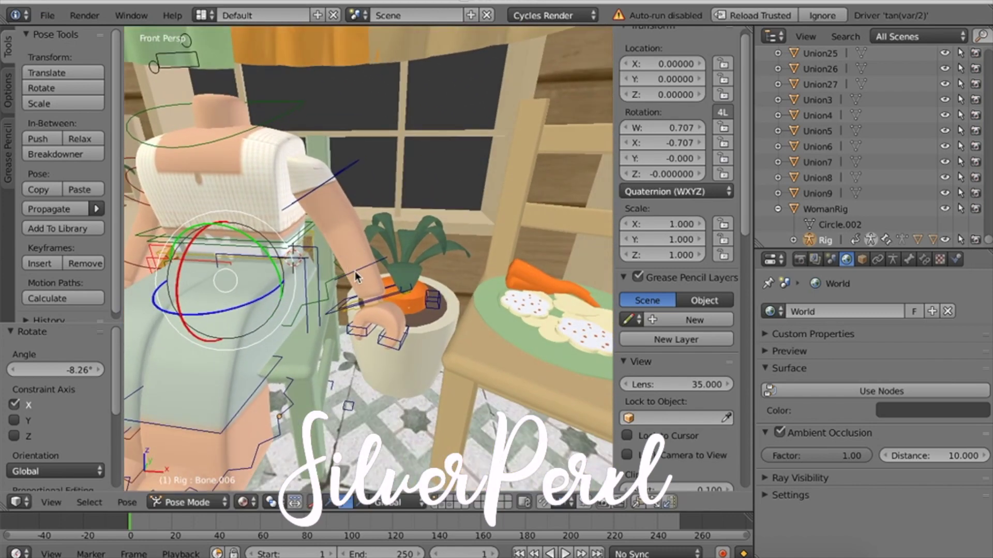
right_click(355, 272)
left_click_drag(327, 259, 304, 302)
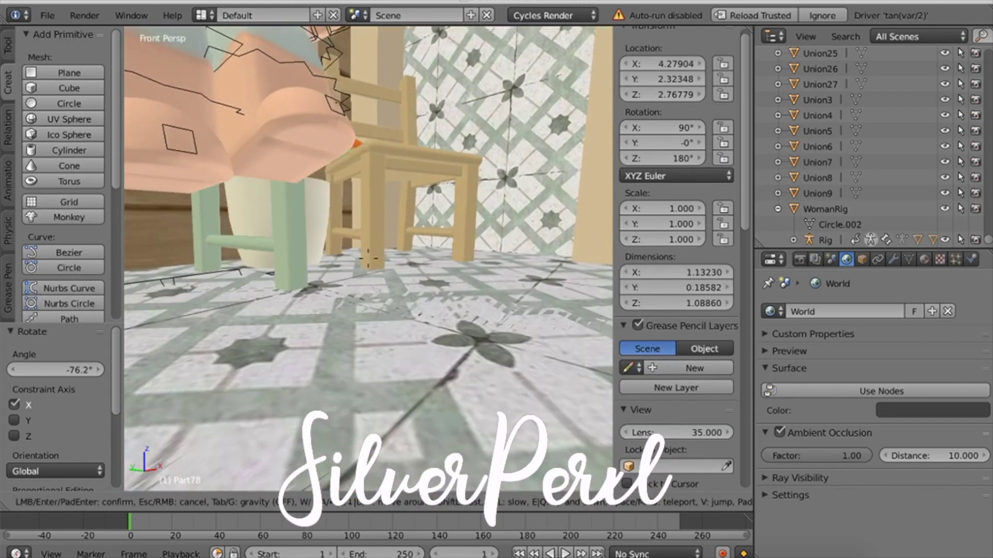
- Move all parts of the small potted carrot plant beside the rig's right arm about -1.318 along Y and join them into one object
key("e")
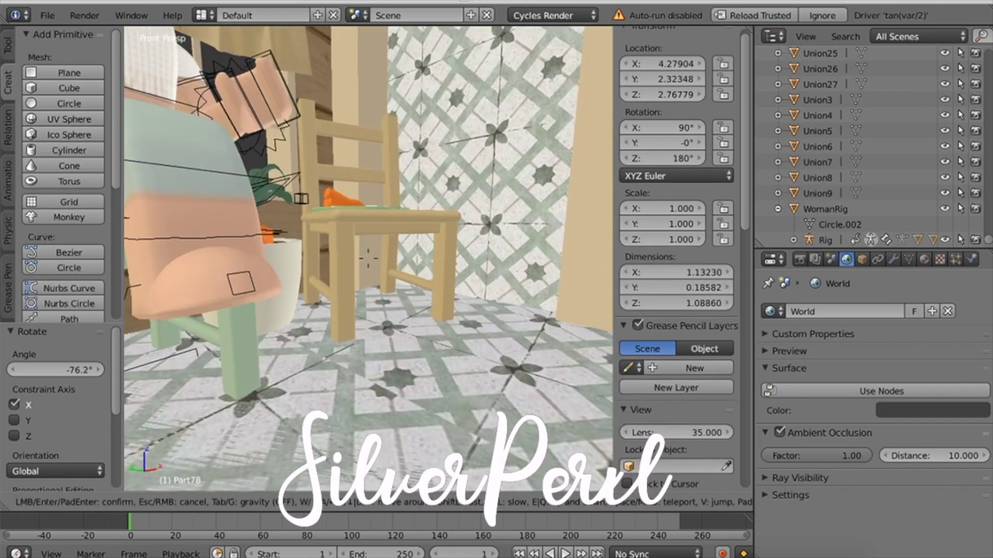
key("w")
key("w")
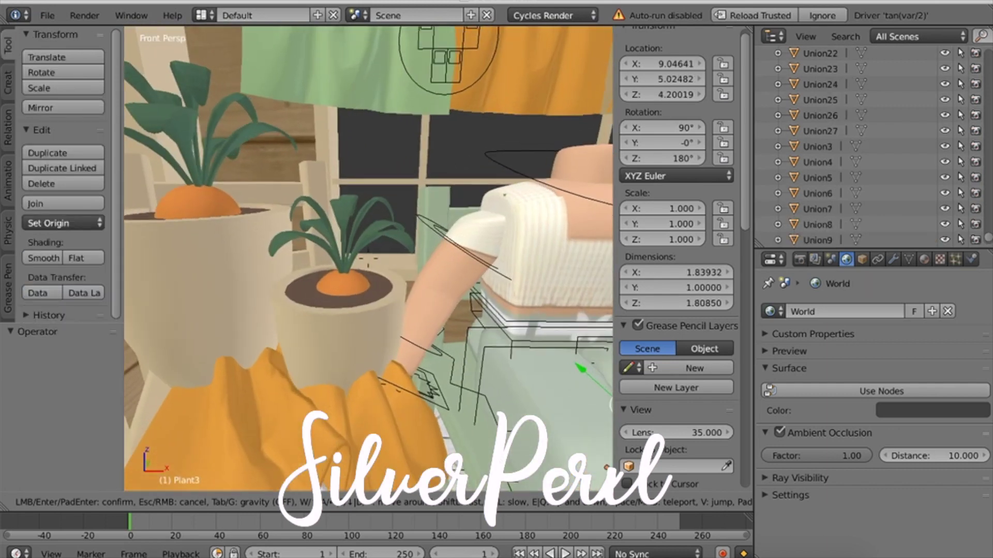
key("s")
left_click(368, 258)
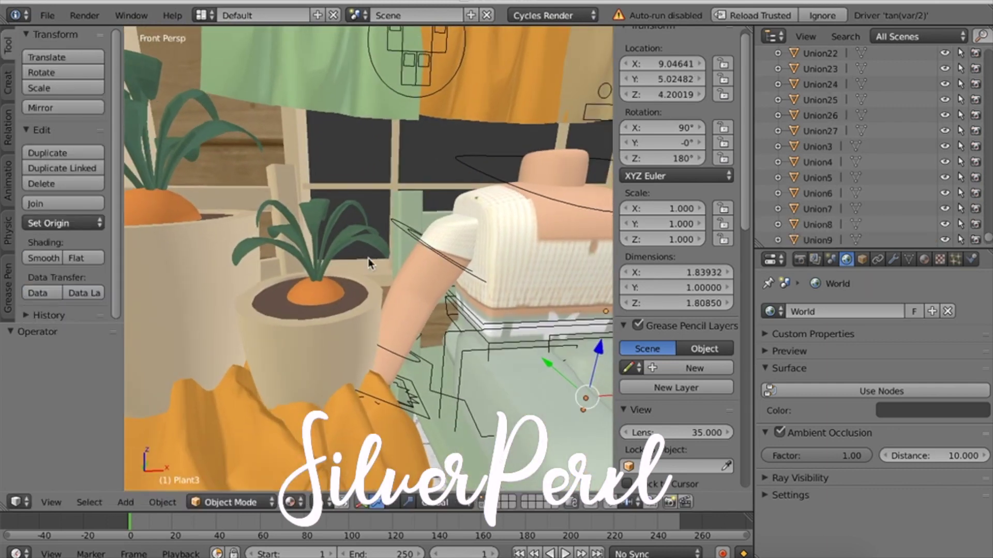
right_click(345, 346)
right_click(336, 314)
right_click(338, 309)
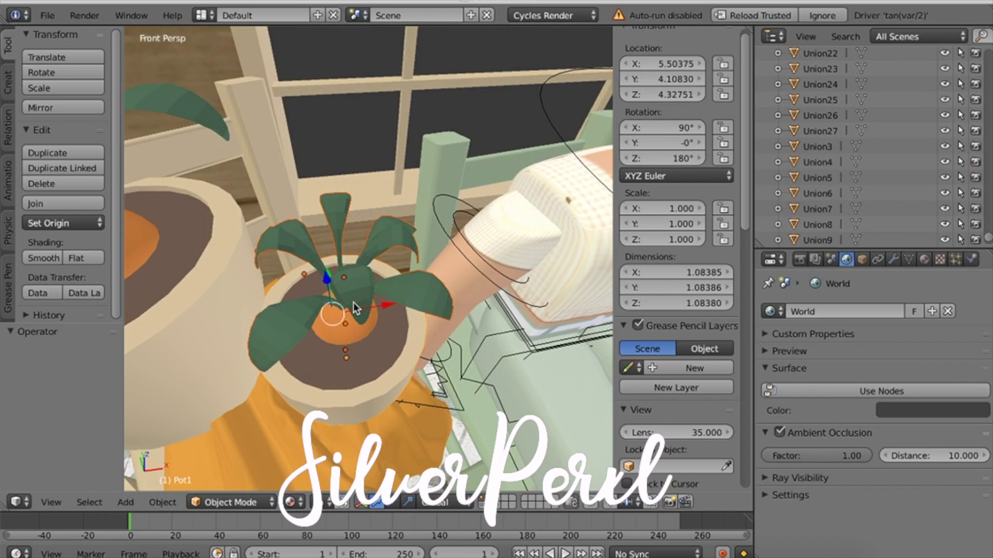
key("shift+f")
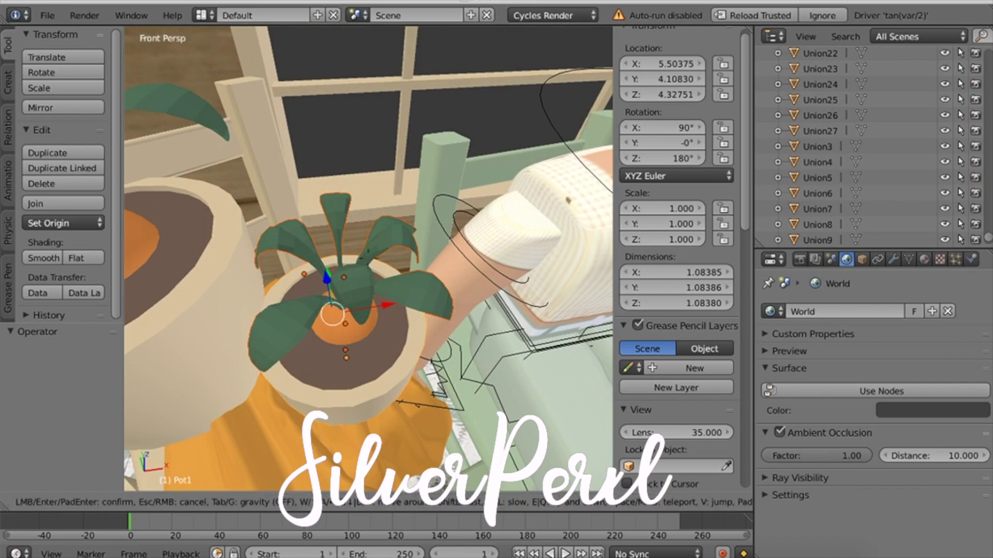
key("s")
left_click(365, 261)
left_click_drag(303, 210, 293, 291)
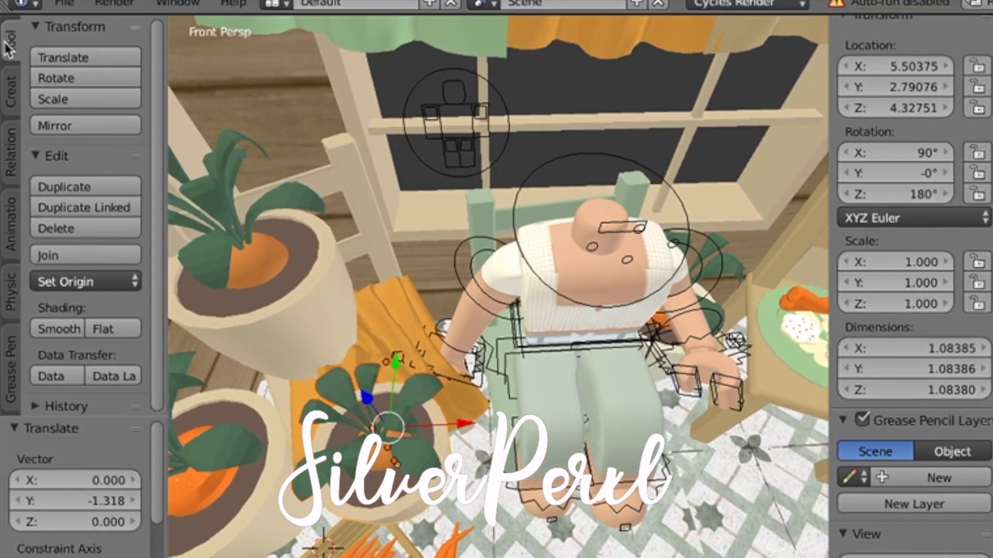
left_click(89, 254)
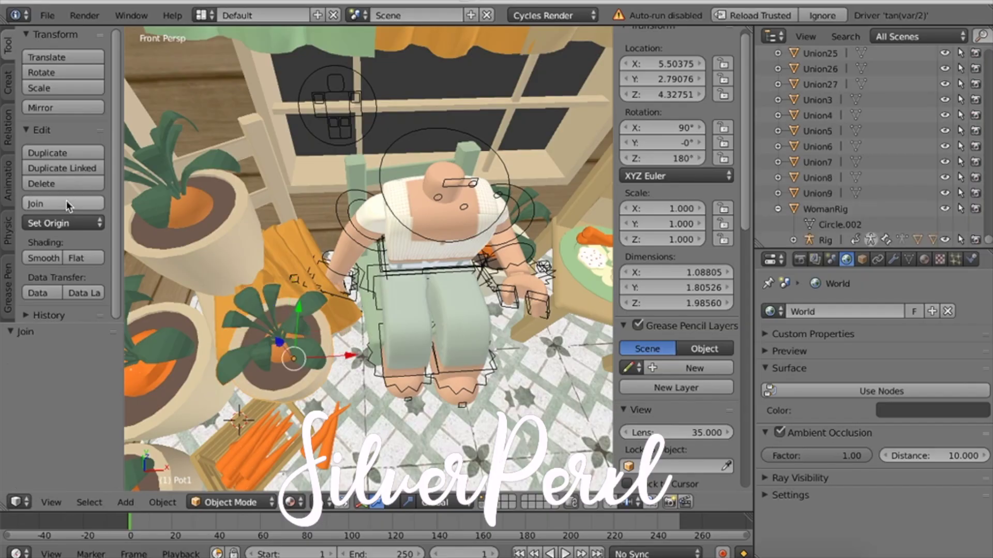
- Move the joined potted carrot plant in front of the seated rig's torso, to about X 7.376, Y 3.296, Z 4.996
key("shift+f")
key("w")
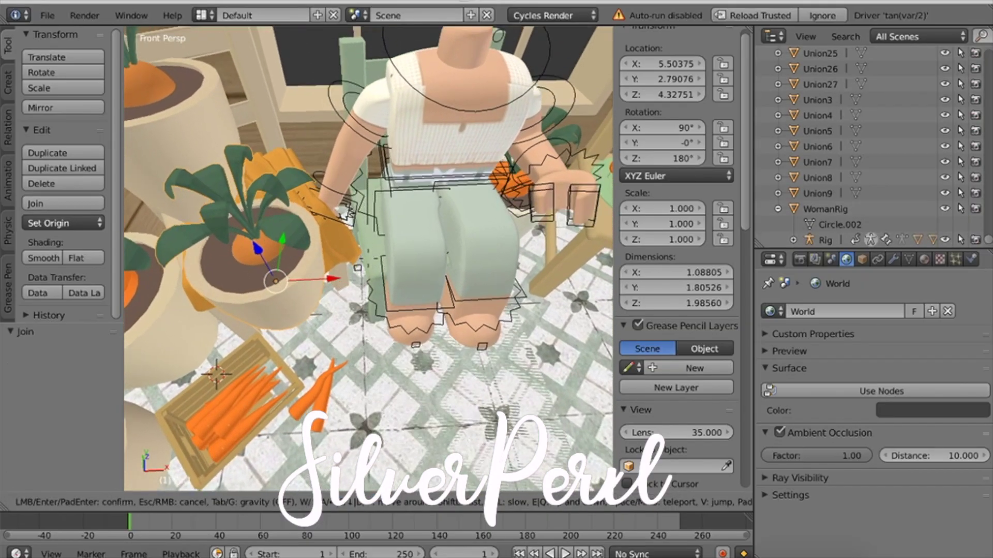
key("Escape")
left_click_drag(327, 345, 486, 363)
left_click_drag(429, 326, 427, 275)
key("shift+f")
key("d")
key("Return")
left_click_drag(492, 280, 464, 284)
left_click_drag(449, 257, 459, 202)
- Scale the potted carrot plant in front of the rig down uniformly to about 0.752
key("shift+f")
key("s")
key("a")
key("w")
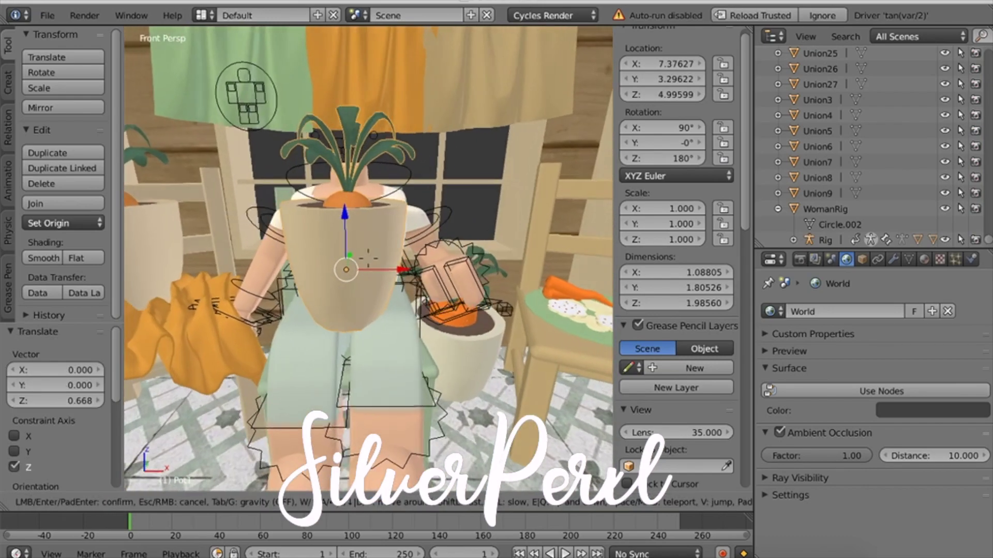
key("s")
key("w")
key("d")
key("s")
key("s")
key("w")
key("d")
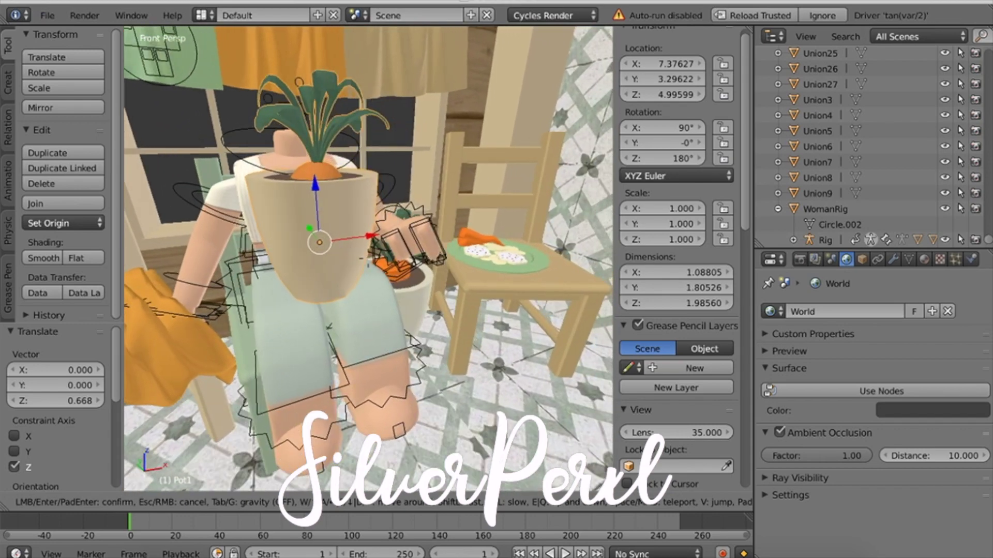
key("s")
left_click(369, 261)
key("s")
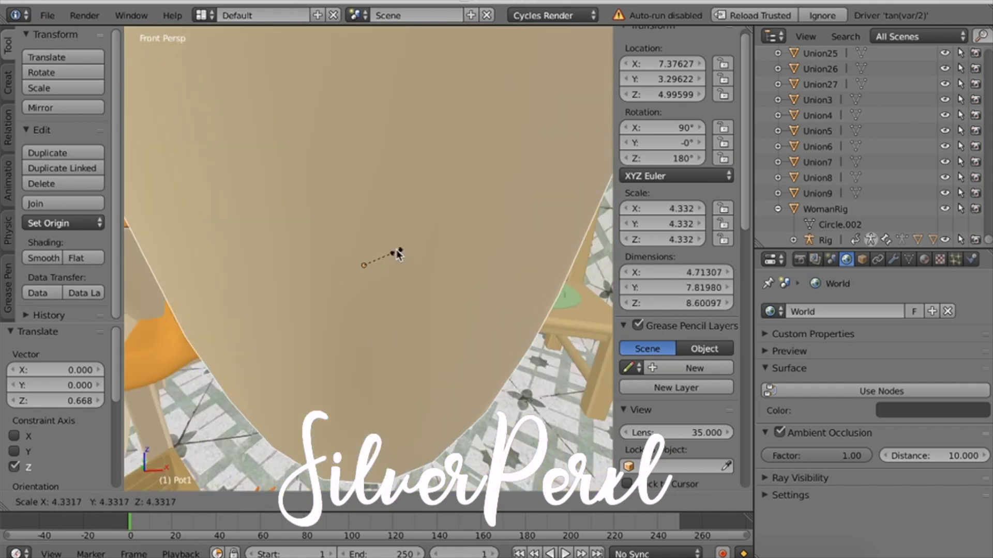
key("Escape")
key("s")
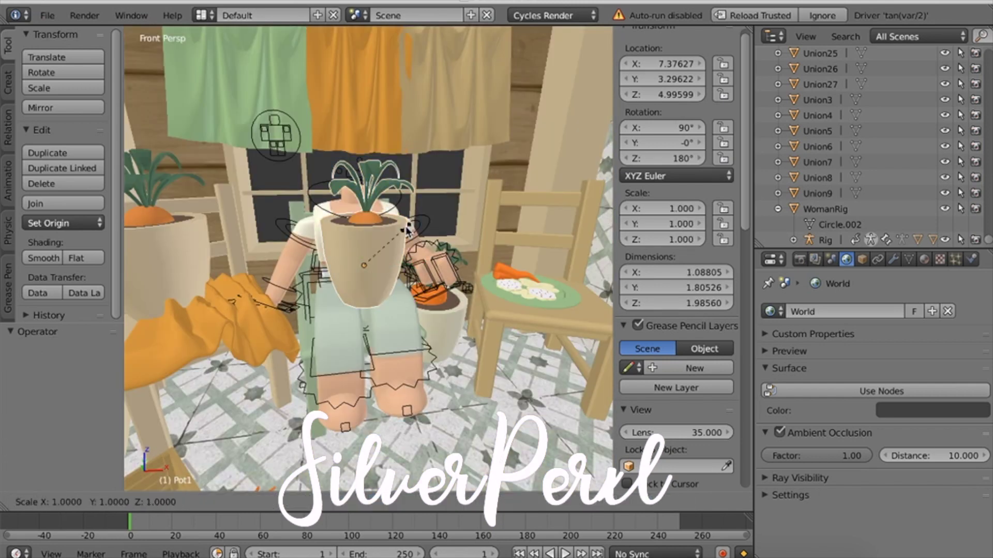
left_click(365, 244)
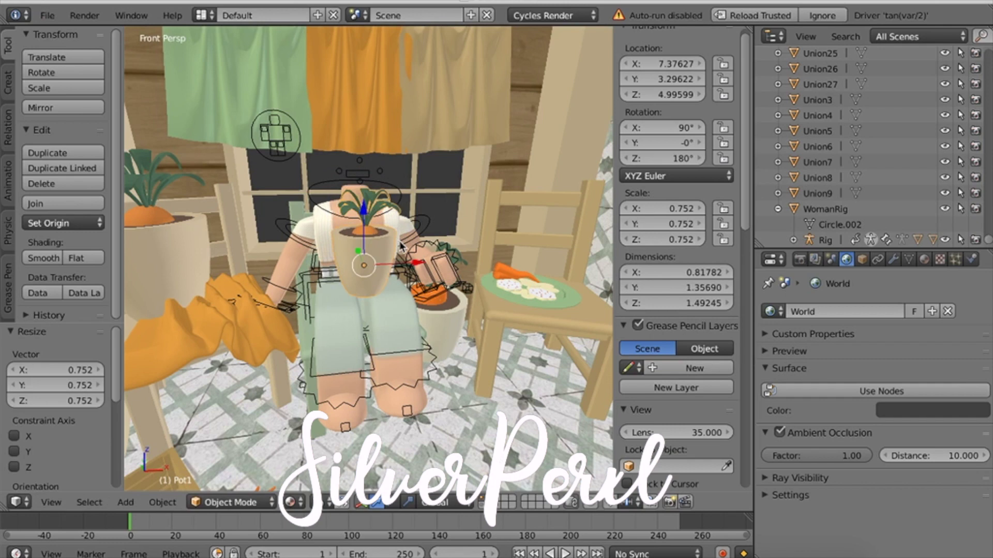
- Adjust the small potted plant's position over the rig's lap and enlarge it by a factor of about 1.071
key("KP_Decimal")
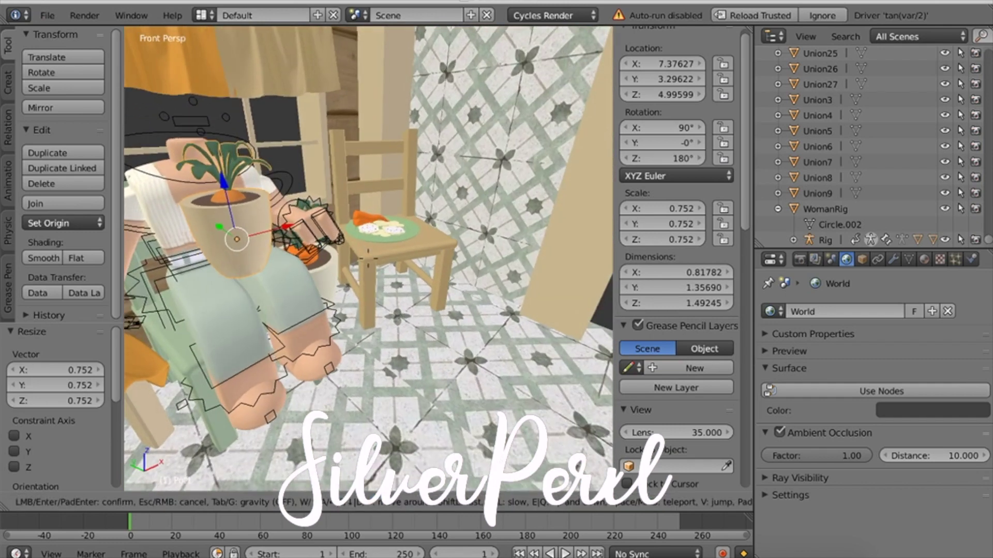
left_click_drag(313, 308, 300, 308)
left_click_drag(345, 257, 345, 274)
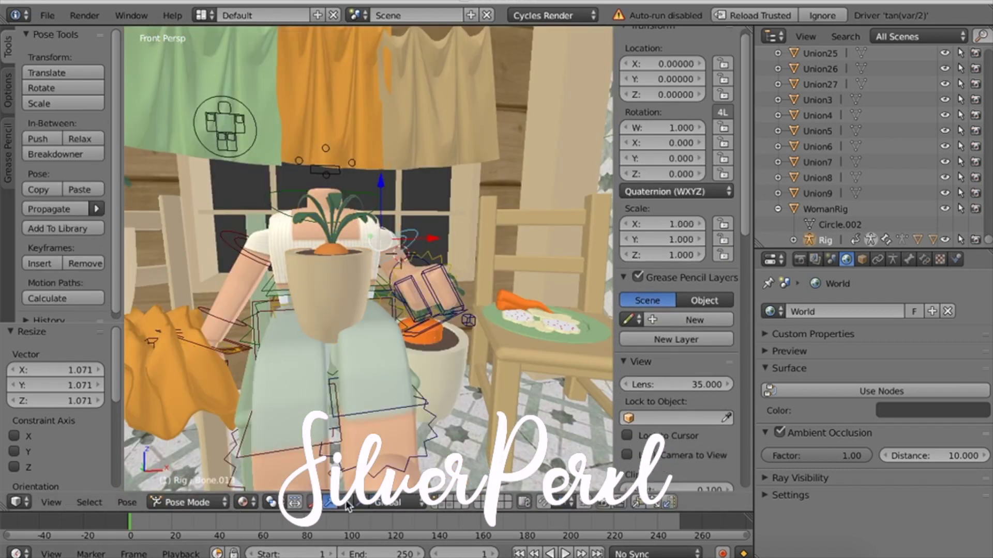
- Bend both of the rig's arms towards the pot, turning its left arm about -28.7° and its right arm about 16.6° around Z
right_click(380, 237)
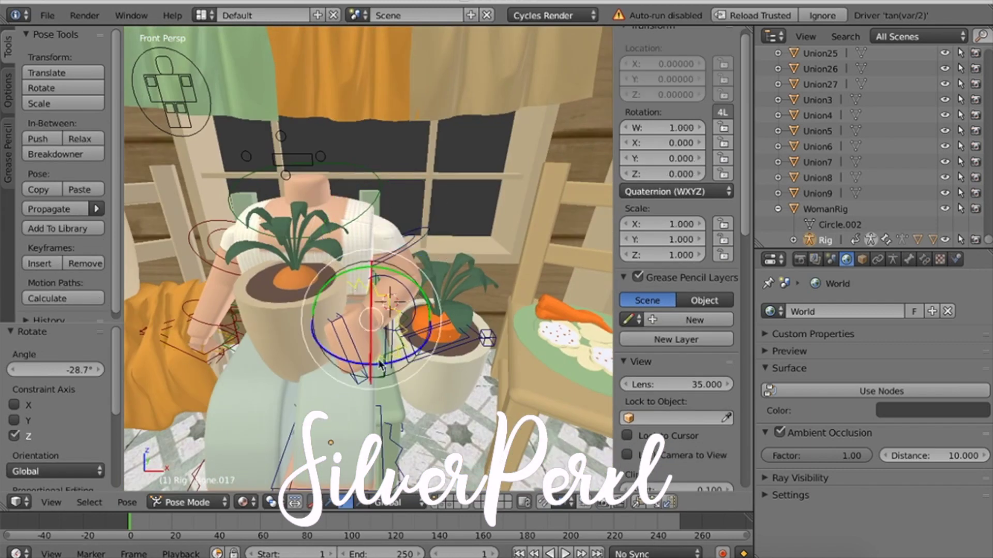
key("r")
key("y")
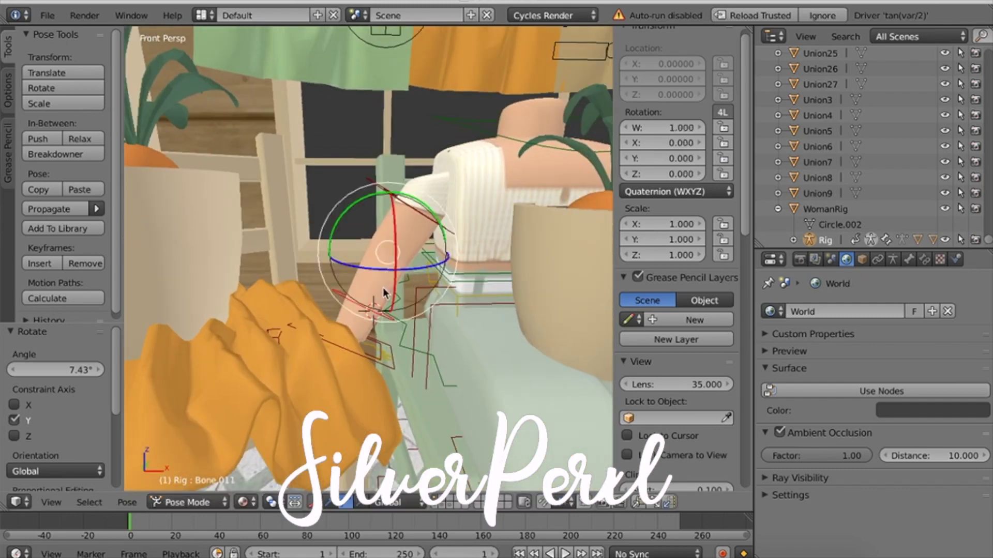
key("r")
key("z")
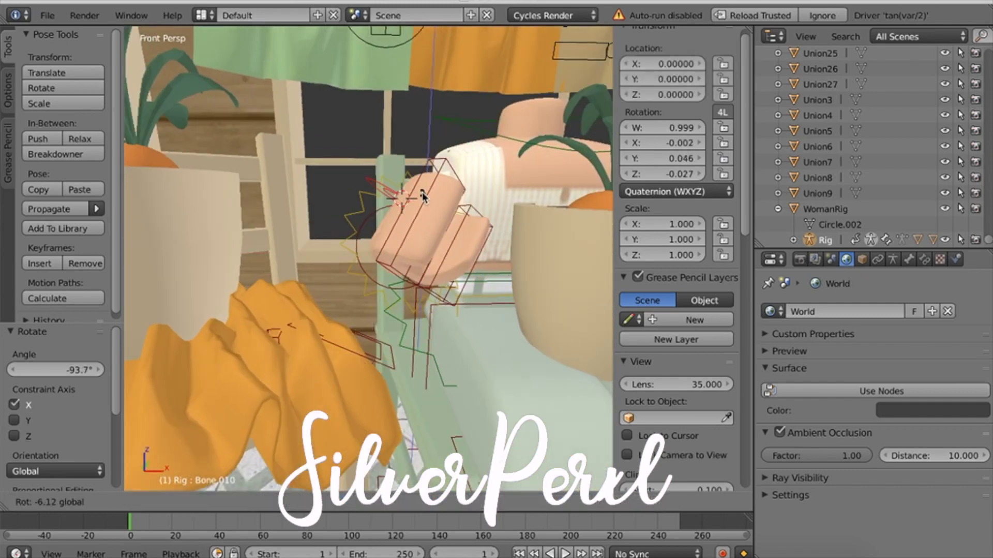
- Select the detached head and its black hair together and move them along Y towards the rig, to about Y 3.755 for the hair
key("shift+f")
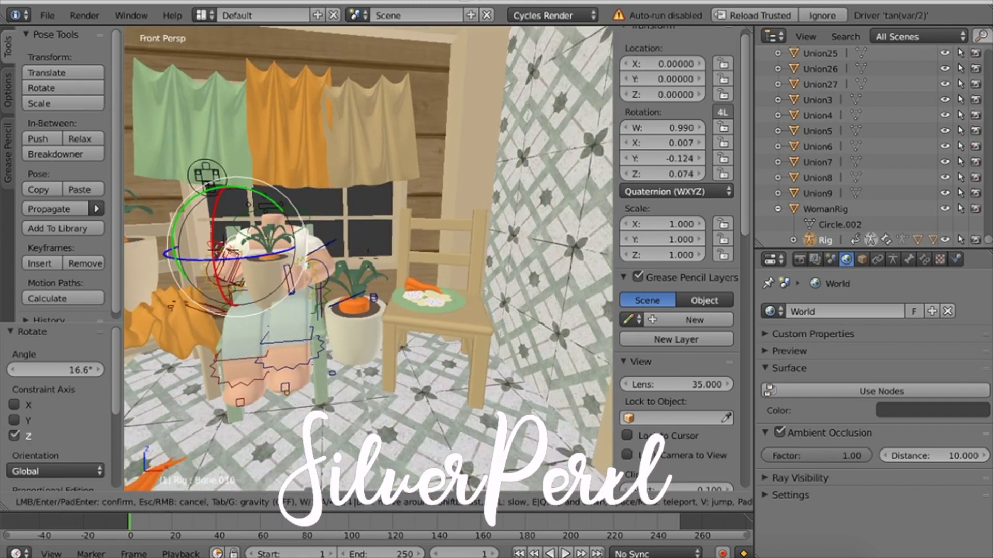
key("s")
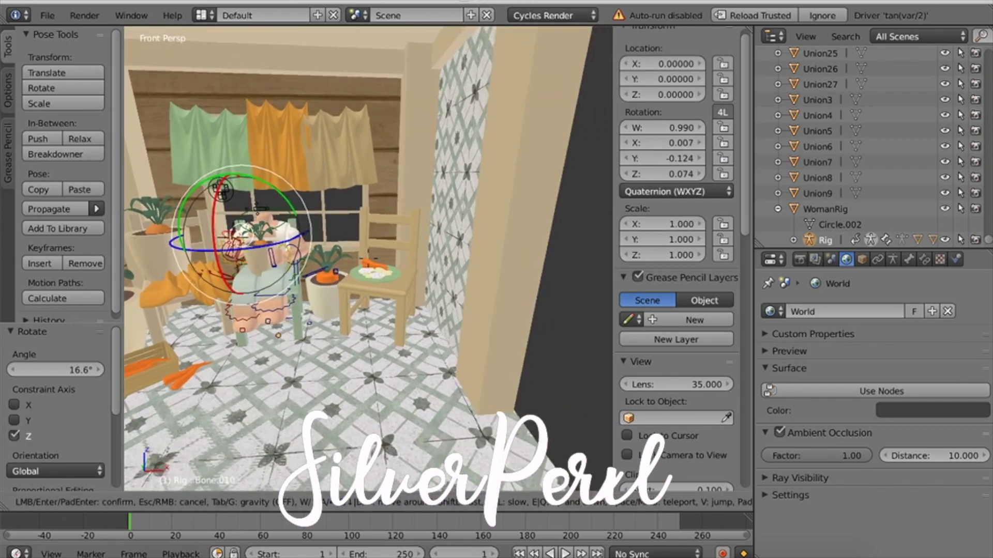
key("a")
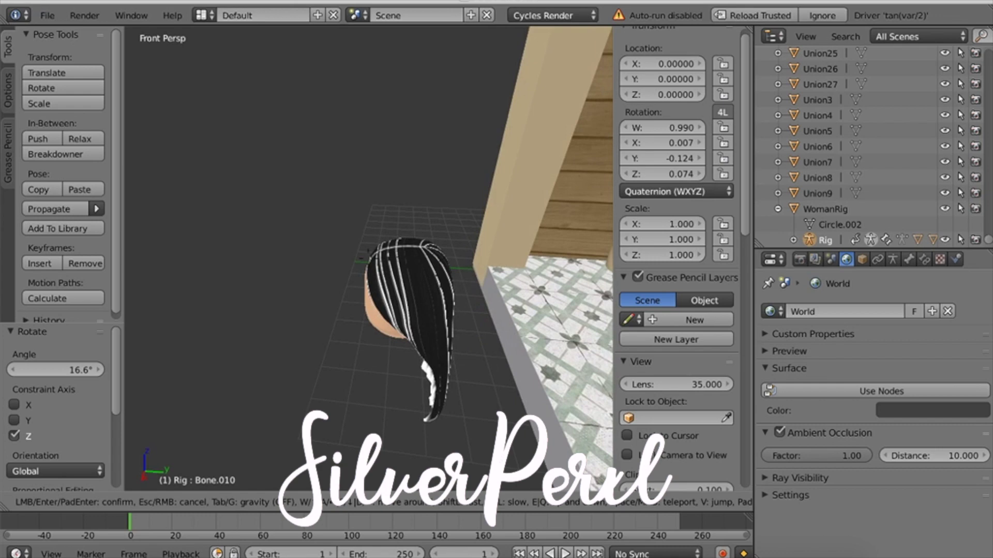
left_click(369, 354)
right_click(369, 355)
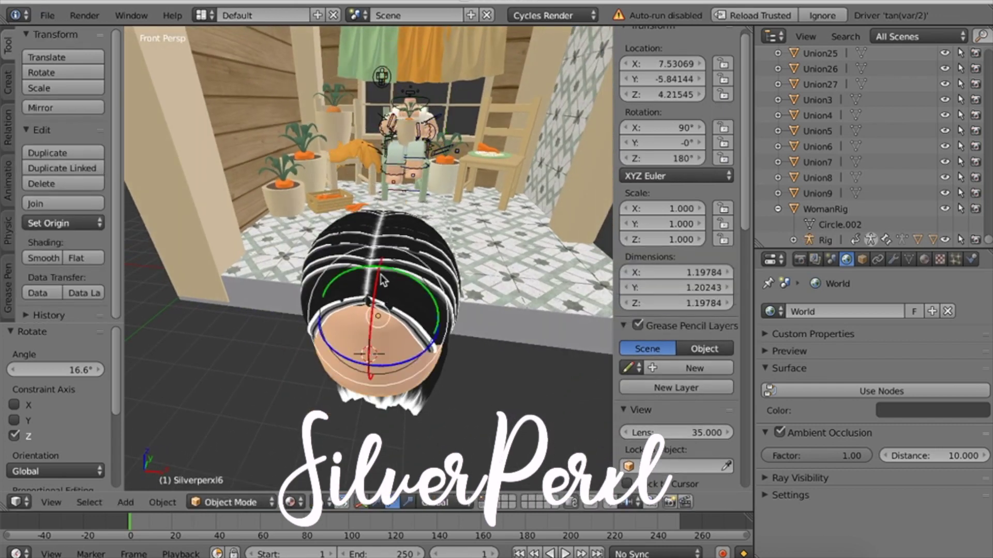
right_click(373, 240)
key("shift+f")
key("a")
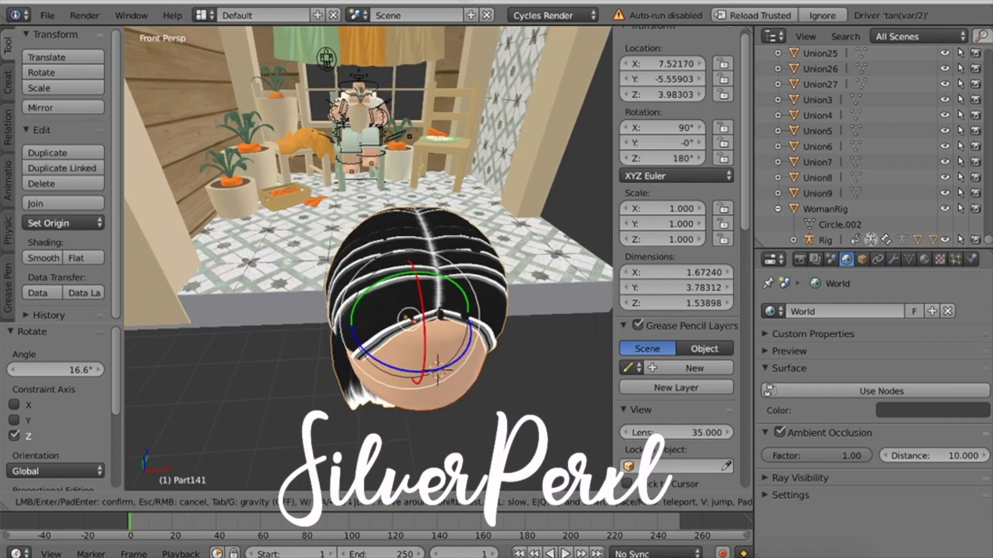
left_click(370, 263)
left_click(377, 503)
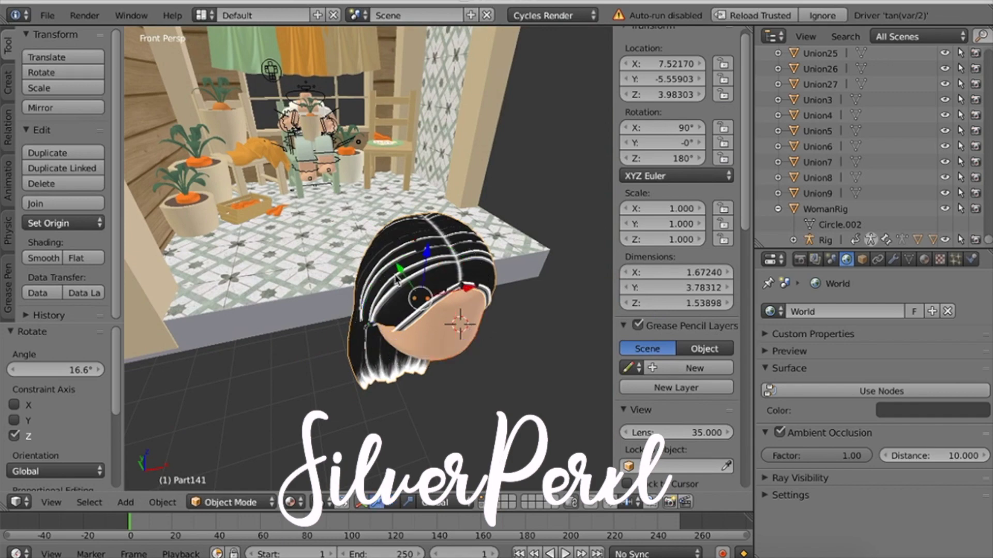
left_click_drag(403, 272, 301, 113)
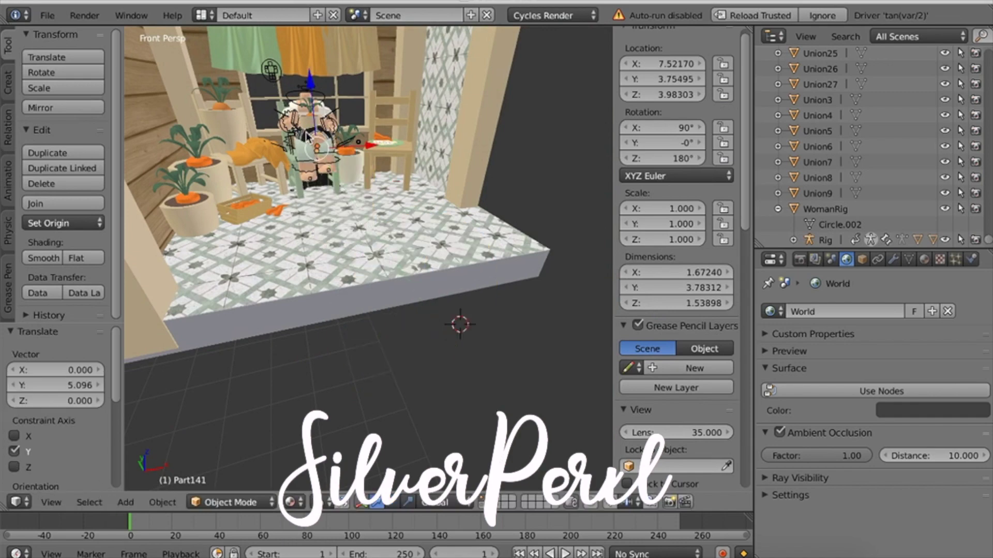
- Raise the head and hair onto the rig's neck, placing the head at about X 7.48, Y 4.17, Z 6.37
key("shift+f")
key("w")
left_click(369, 263)
left_click_drag(433, 193, 433, 104)
middle_click_drag(432, 104, 455, 222, "shift")
left_click_drag(384, 285, 352, 284)
left_click_drag(405, 252, 403, 104)
left_click_drag(342, 160, 329, 162)
key("shift+f")
left_click(368, 258)
left_click_drag(396, 195, 388, 195)
- Tilt the head and hair together to a rotation of about X 89.9°, Y -7.25°, Z 179°
left_click(392, 502)
left_click_drag(362, 138, 357, 136)
left_click_drag(355, 201, 356, 198)
left_click_drag(362, 140, 365, 142)
left_click_drag(357, 201, 354, 204)
- Lean the seated rig by rotating its main body bone about 3.45° around the Y axis
key("shift+f")
key("w")
left_click(368, 259)
right_click(371, 265)
key("ctrl+Tab")
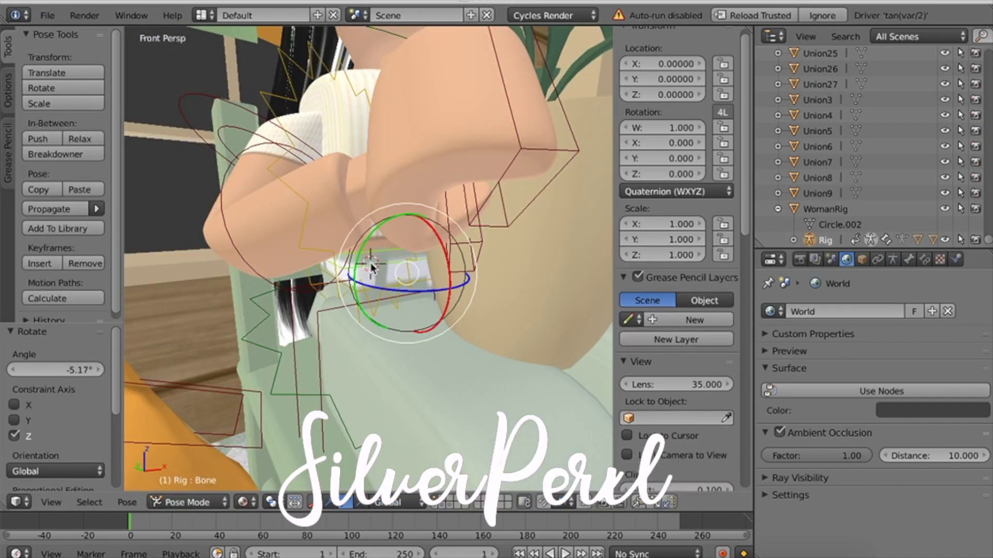
key("shift+f")
key("s")
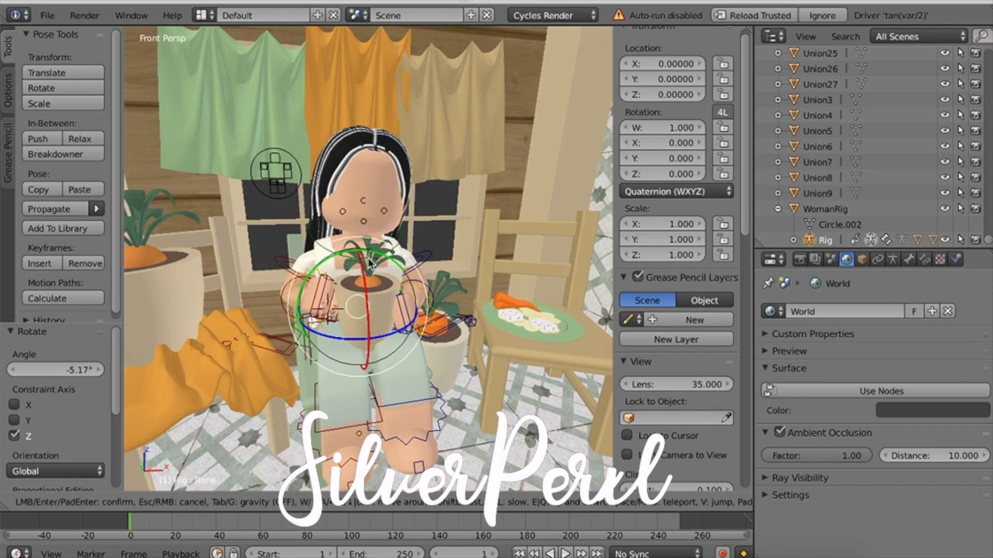
left_click(346, 239)
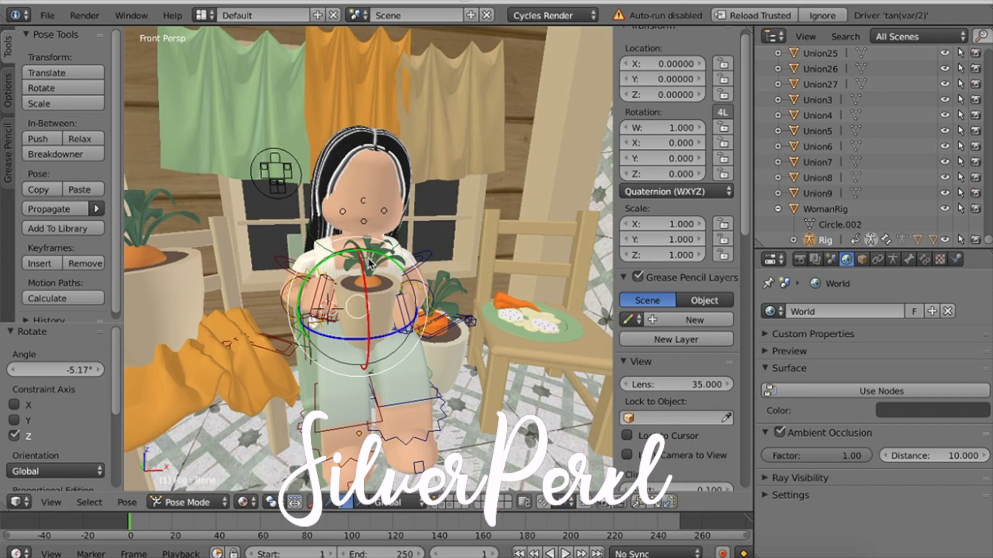
key("r")
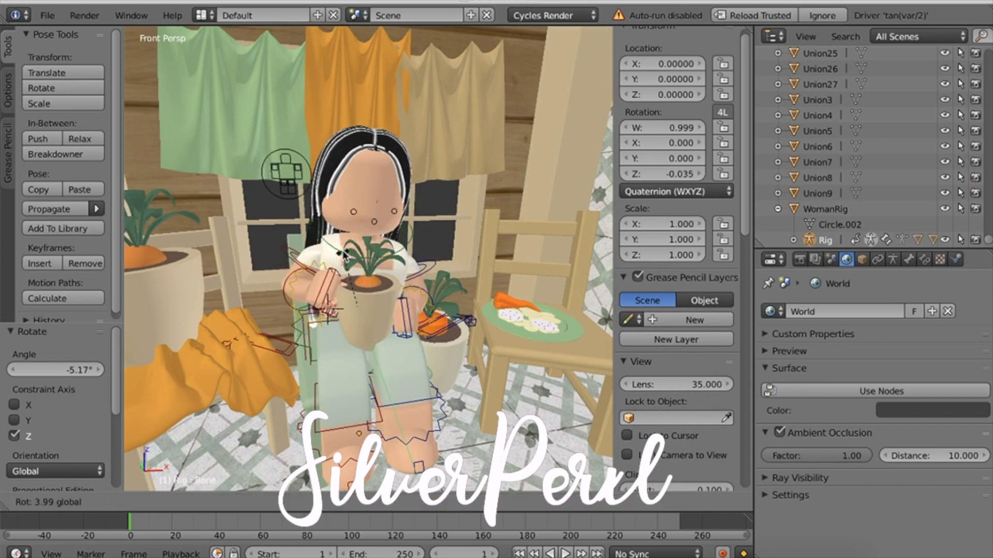
key("y")
left_click(344, 254)
- Nudge the head along the X axis and raise the hair about 0.023 along Z to fit them to the rig
right_click(365, 226)
left_click(376, 505)
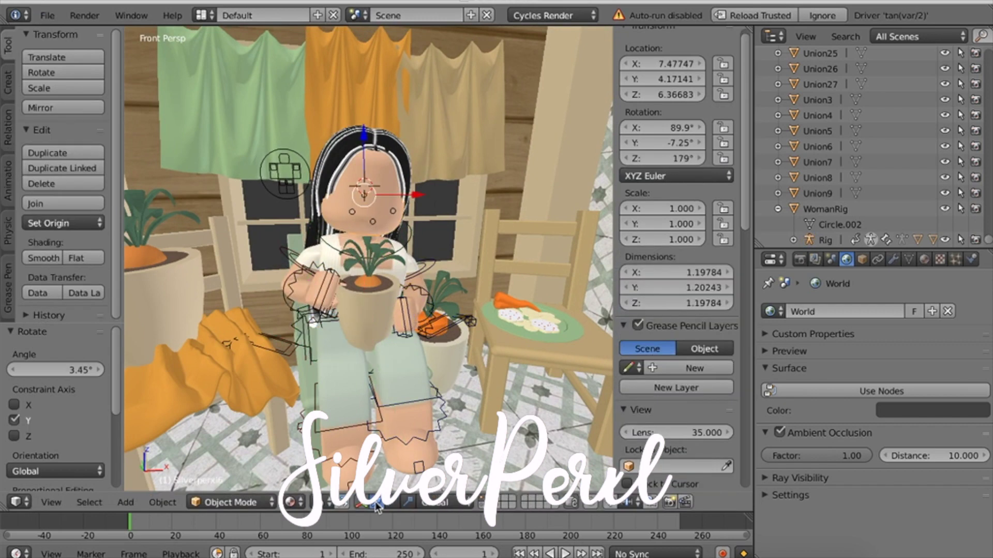
left_click_drag(418, 198, 419, 196)
right_click(385, 143)
left_click_drag(370, 148, 371, 146)
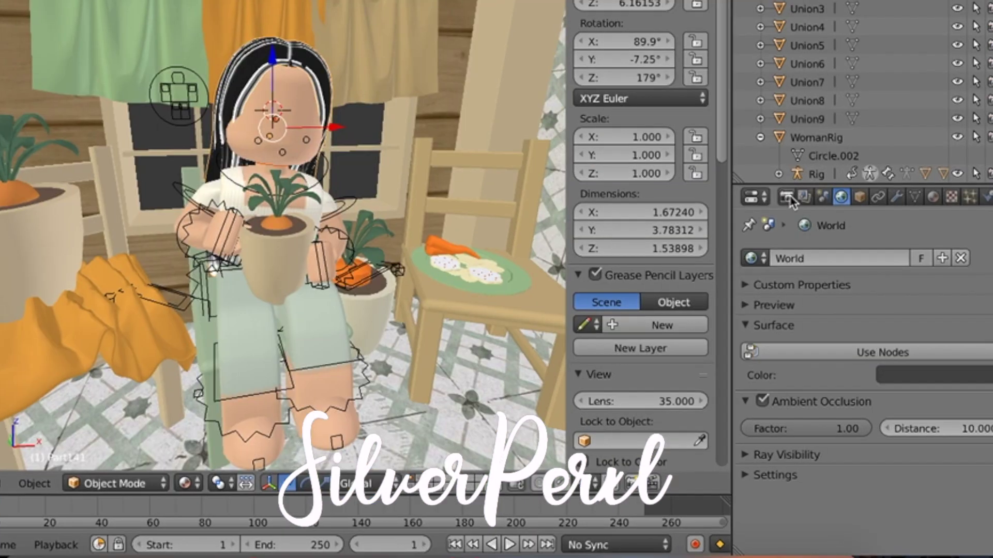
- Set the render resolution to 10000 by 10000 px at a 15% resolution scale
left_click(800, 259)
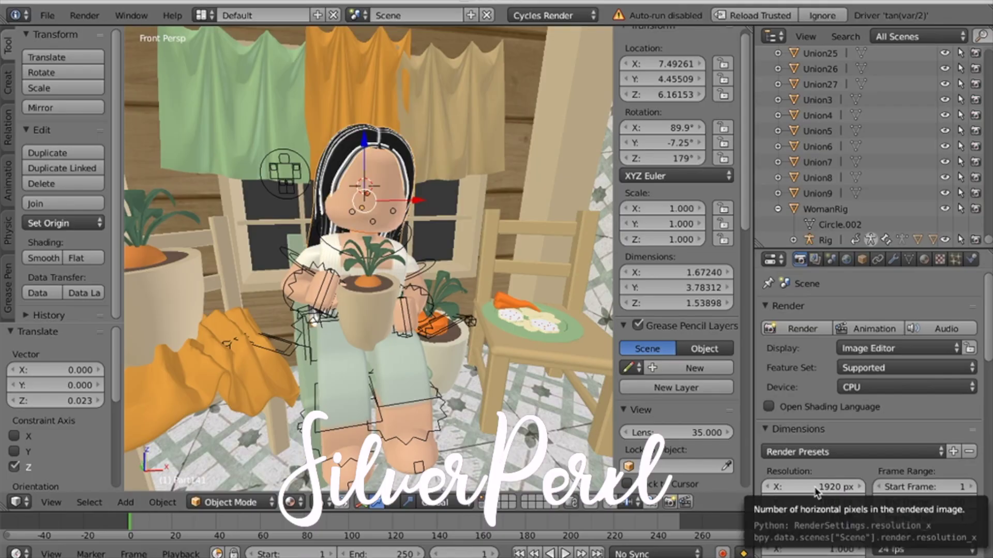
left_click(815, 489)
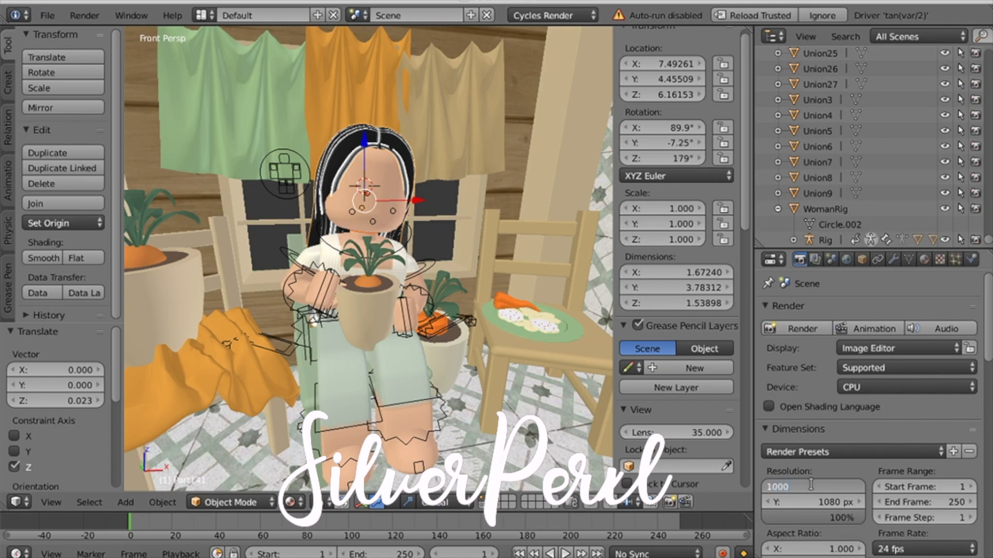
left_click(812, 499)
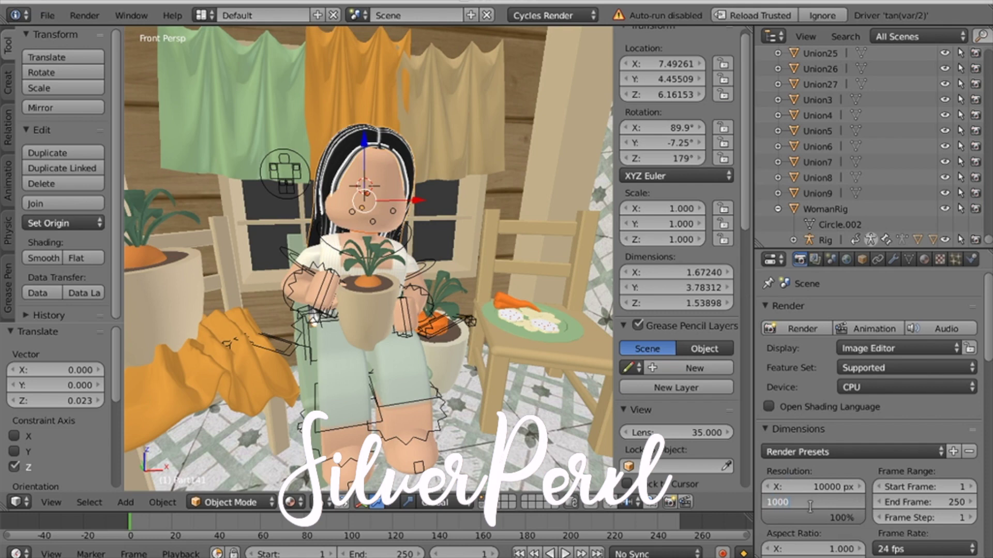
key("Return")
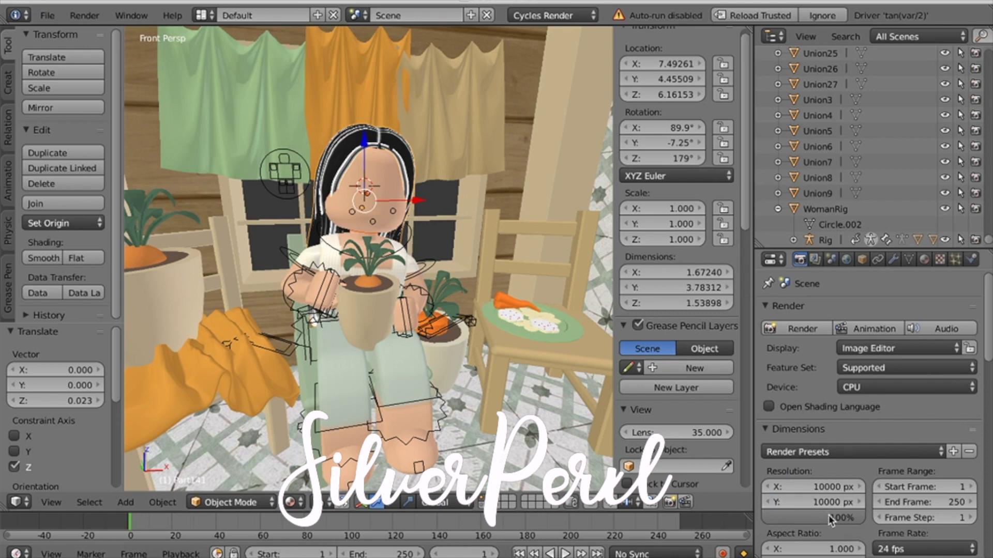
left_click(824, 517)
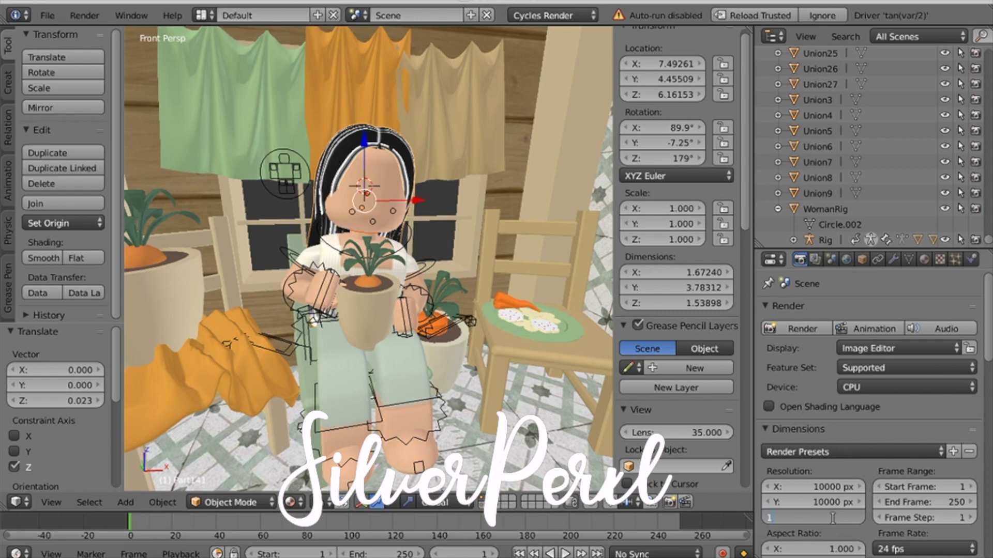
key("Return")
- Set the render output to PNG with RGBA colour and make the film background transparent
scroll(827, 512, "down", 10)
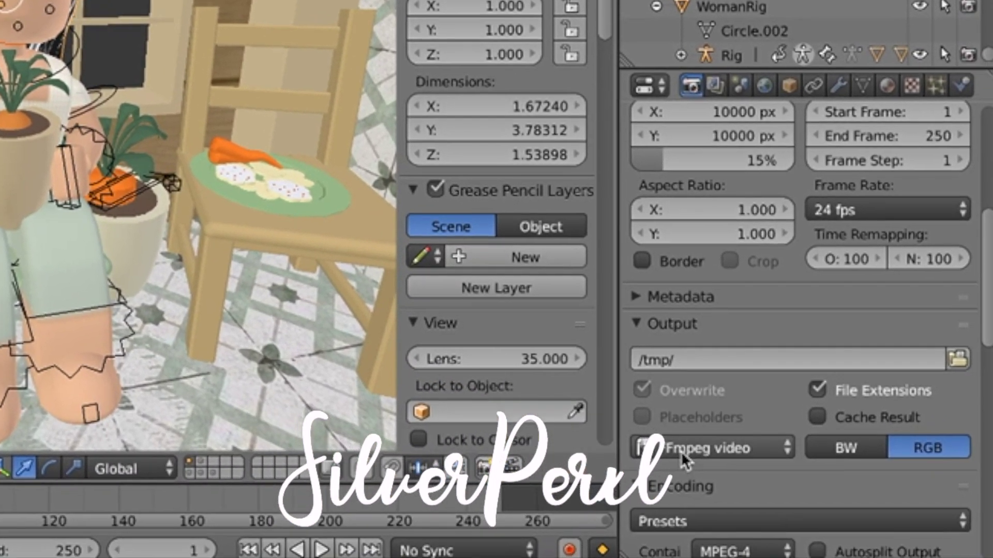
left_click(739, 486)
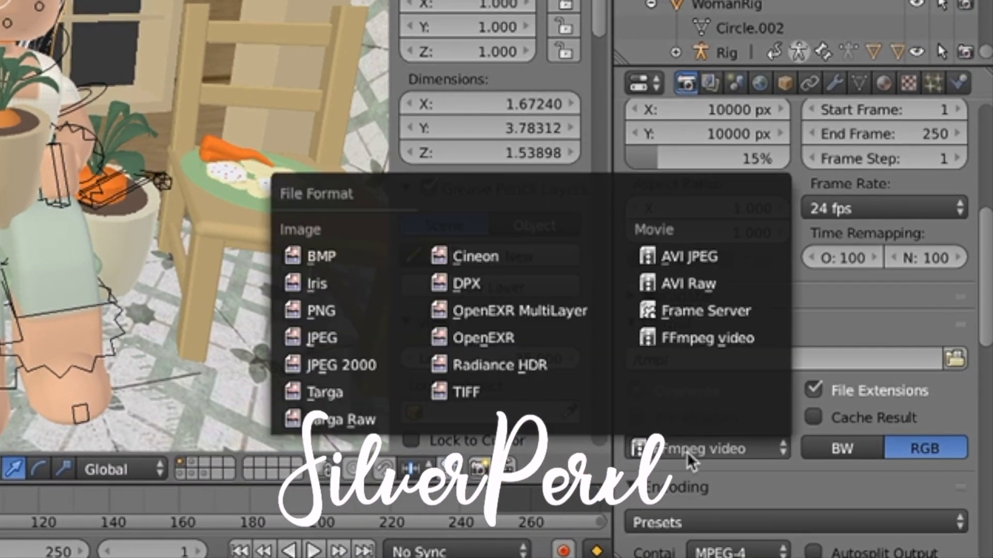
left_click(320, 312)
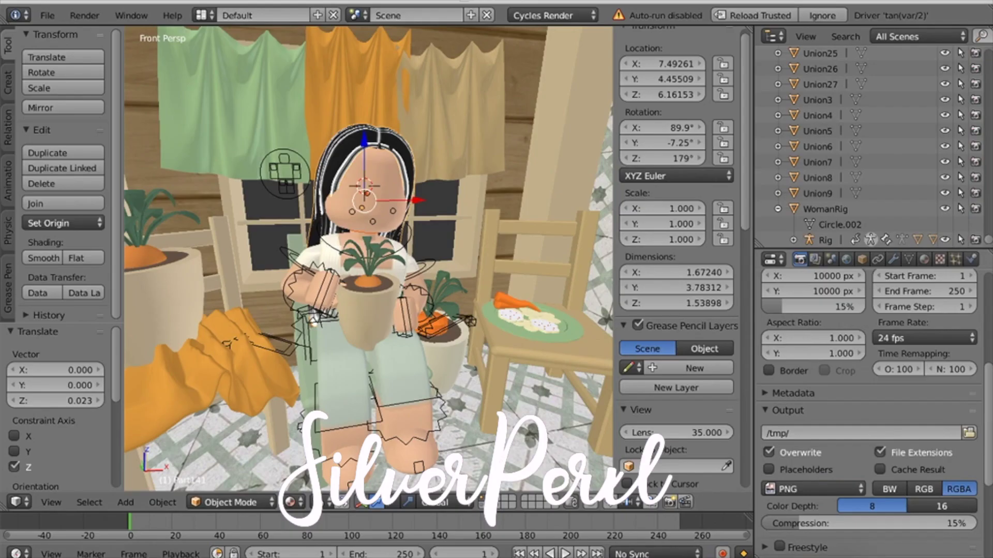
scroll(939, 457, "down", 6)
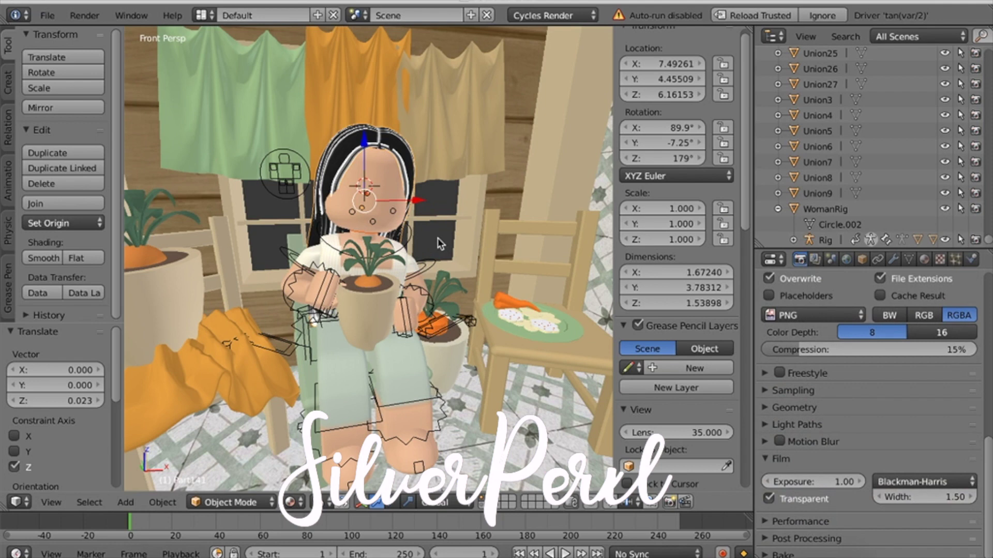
- Add a camera to the scene in Object Mode and align it to the current front view of the seated woman
scroll(297, 395, "down", 2)
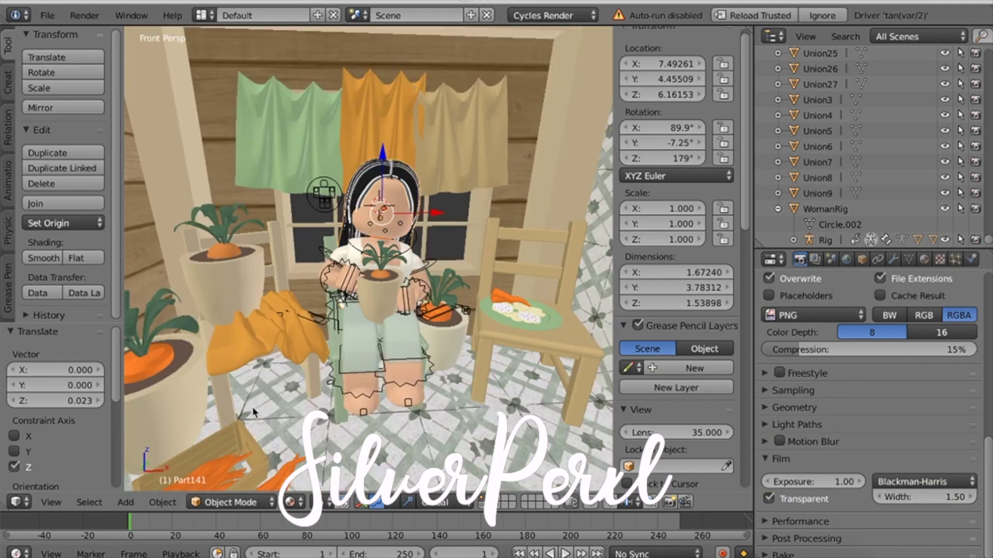
left_click(250, 503)
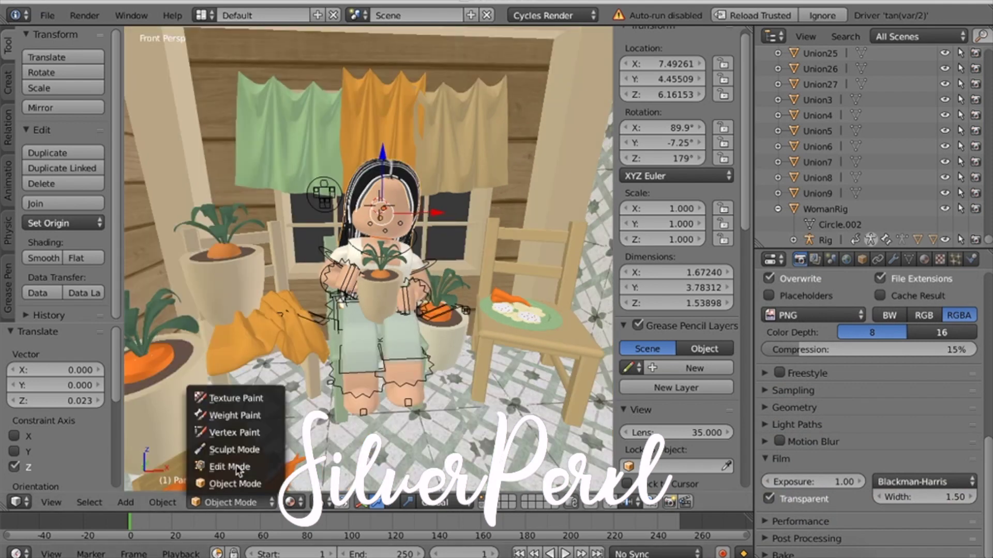
left_click(250, 485)
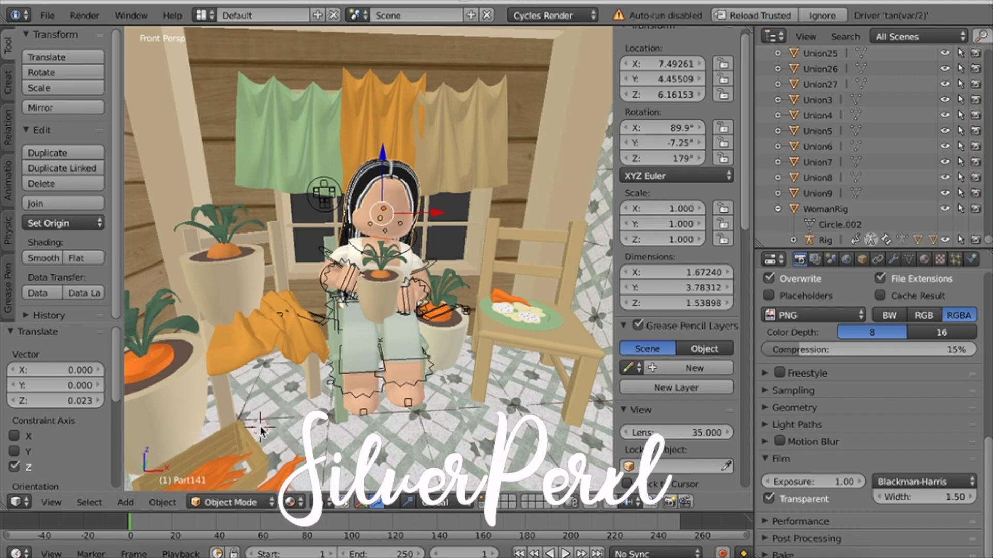
key("shift+a")
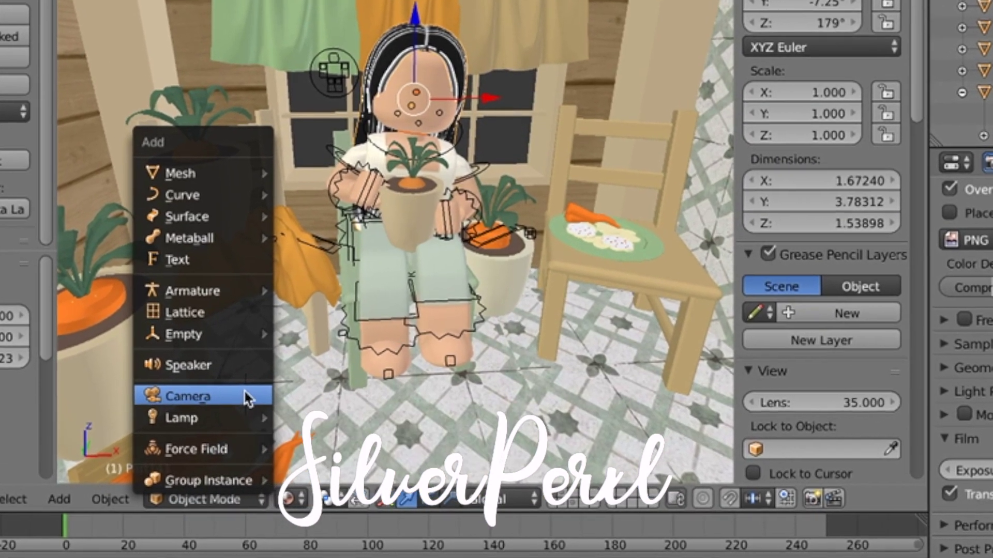
left_click(285, 416)
left_click(51, 503)
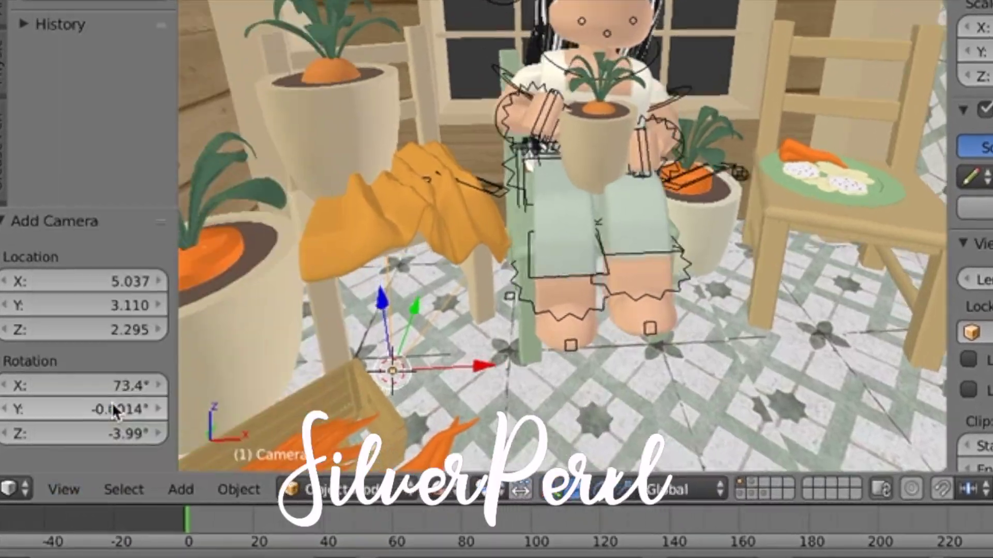
key("ctrl+alt+KP_0")
- Fly the camera closer and turn it to about 74.7° X and 7.66° Z, framing the seated woman with the potted plants
key("shift+f")
key("s")
key("d")
key("q")
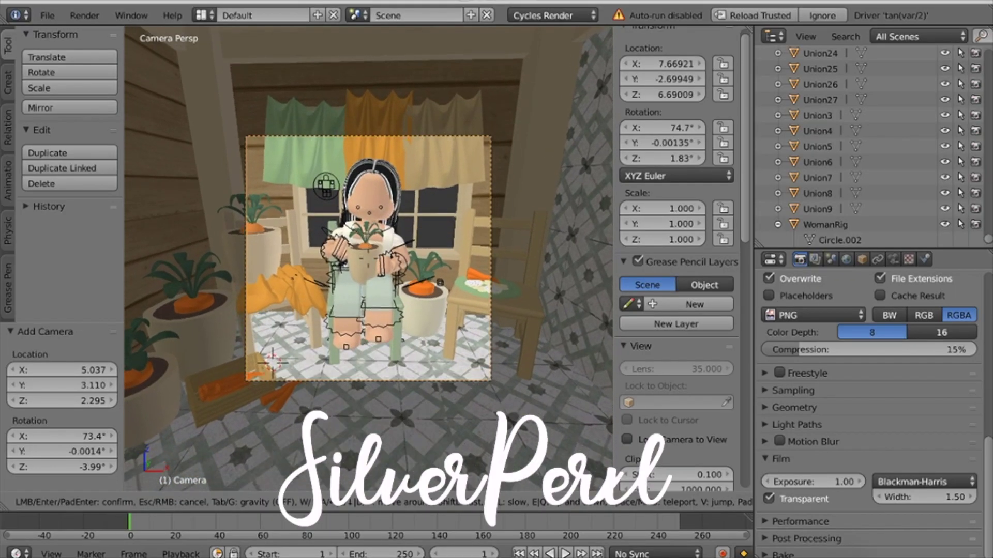
key("w")
key("d")
key("w")
key("e")
key("d")
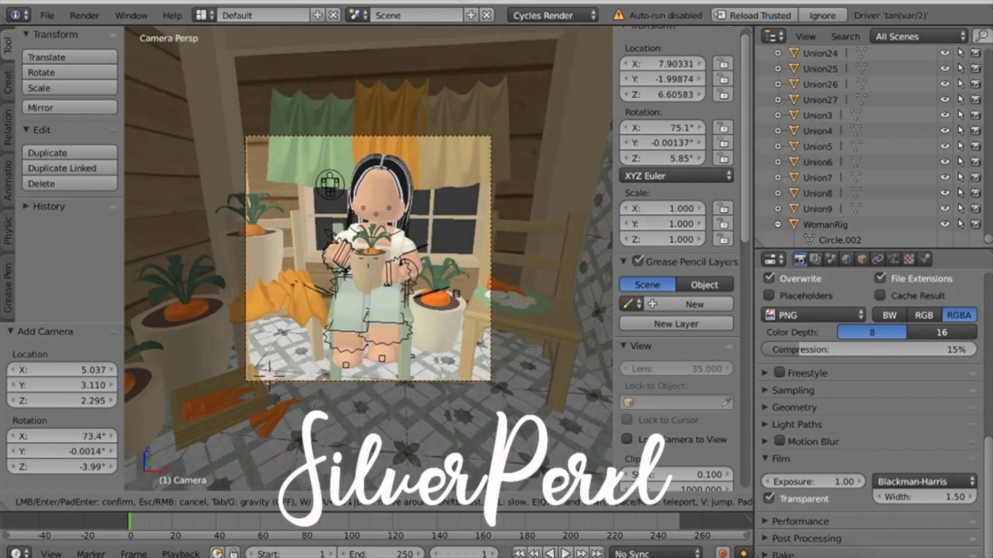
key("w")
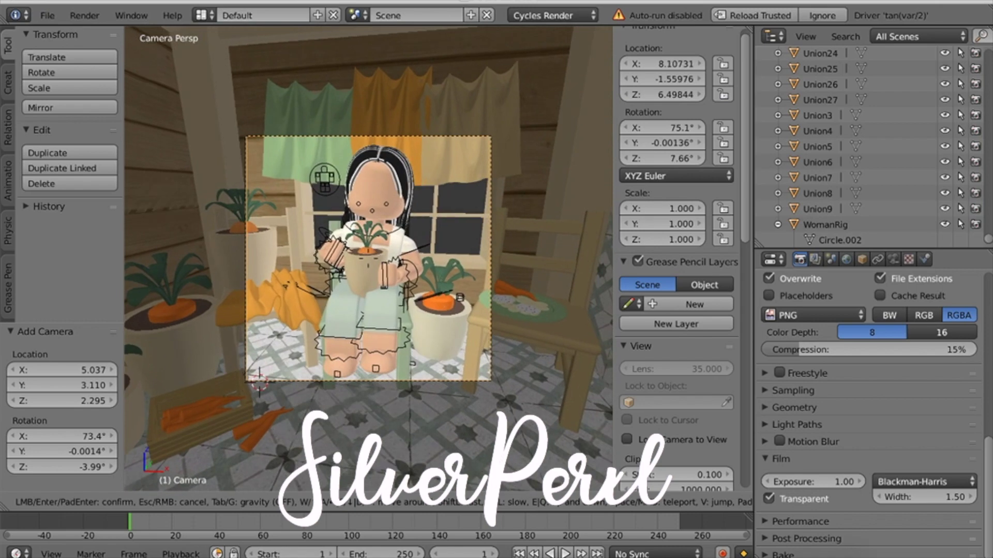
left_click(368, 259)
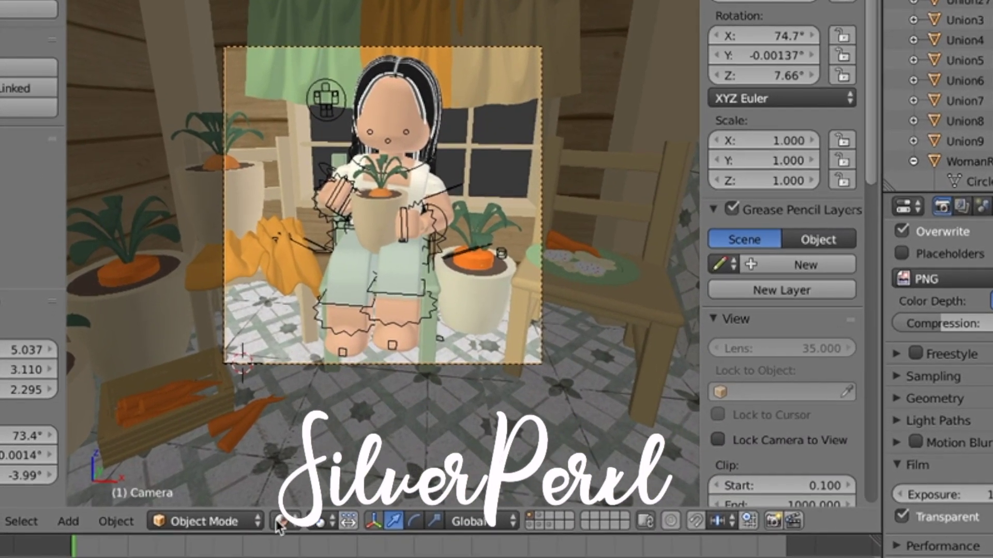
- Preview the camera view in Rendered shading and bring up the render commands
left_click(279, 522)
left_click(305, 422)
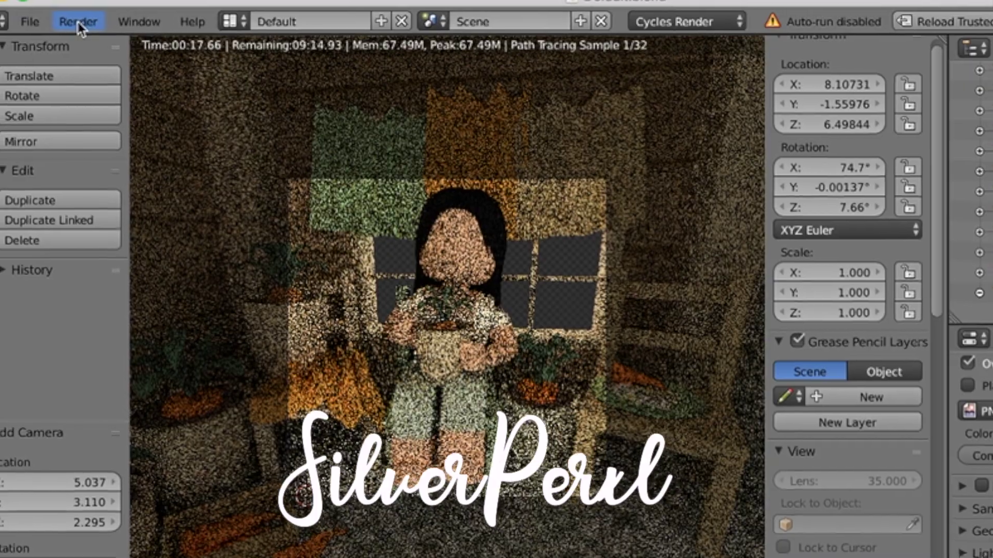
left_click(63, 20)
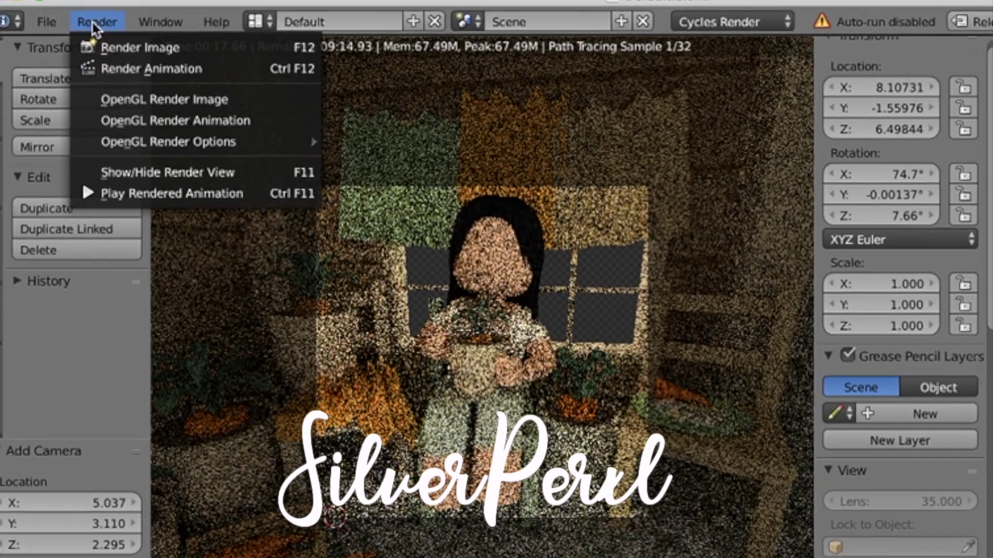